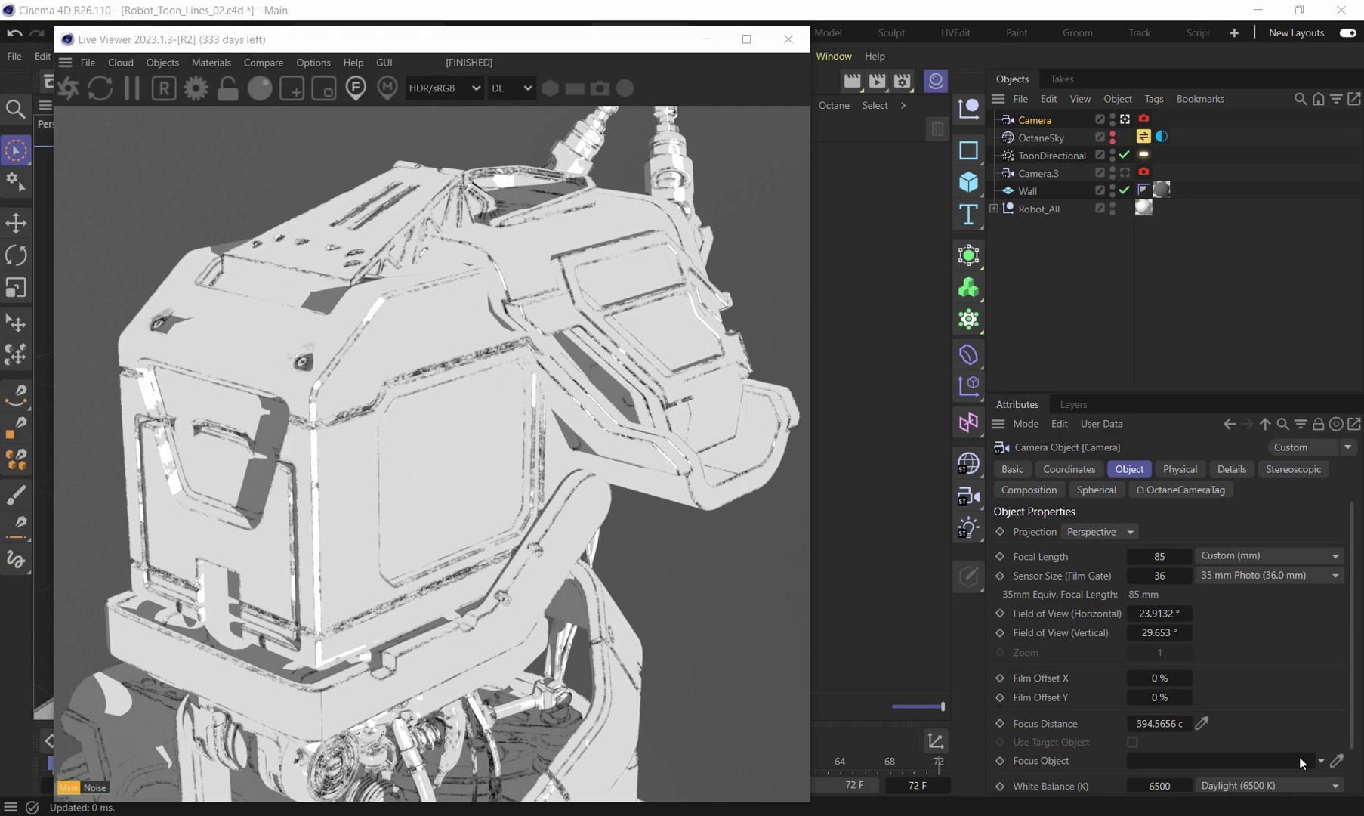
# - Make Camera.3 the active camera and move the Live Viewer aside to uncover the materials
pyautogui.click(1125, 172)
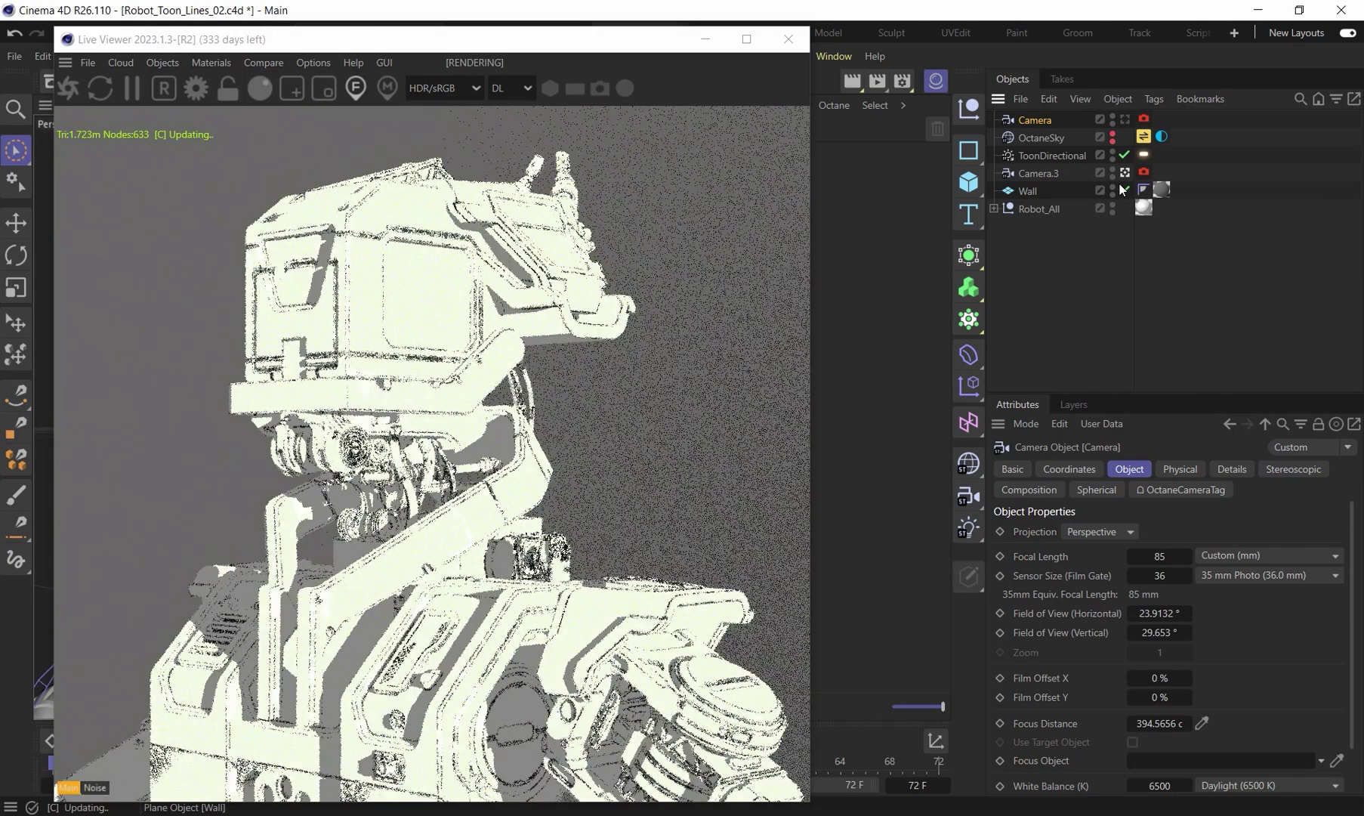
pyautogui.moveTo(338, 43); pyautogui.dragTo(261, 299)
# - Examine the OctToon2 material's diffuse settings and its node network, and close both editors
pyautogui.doubleClick(706, 248)
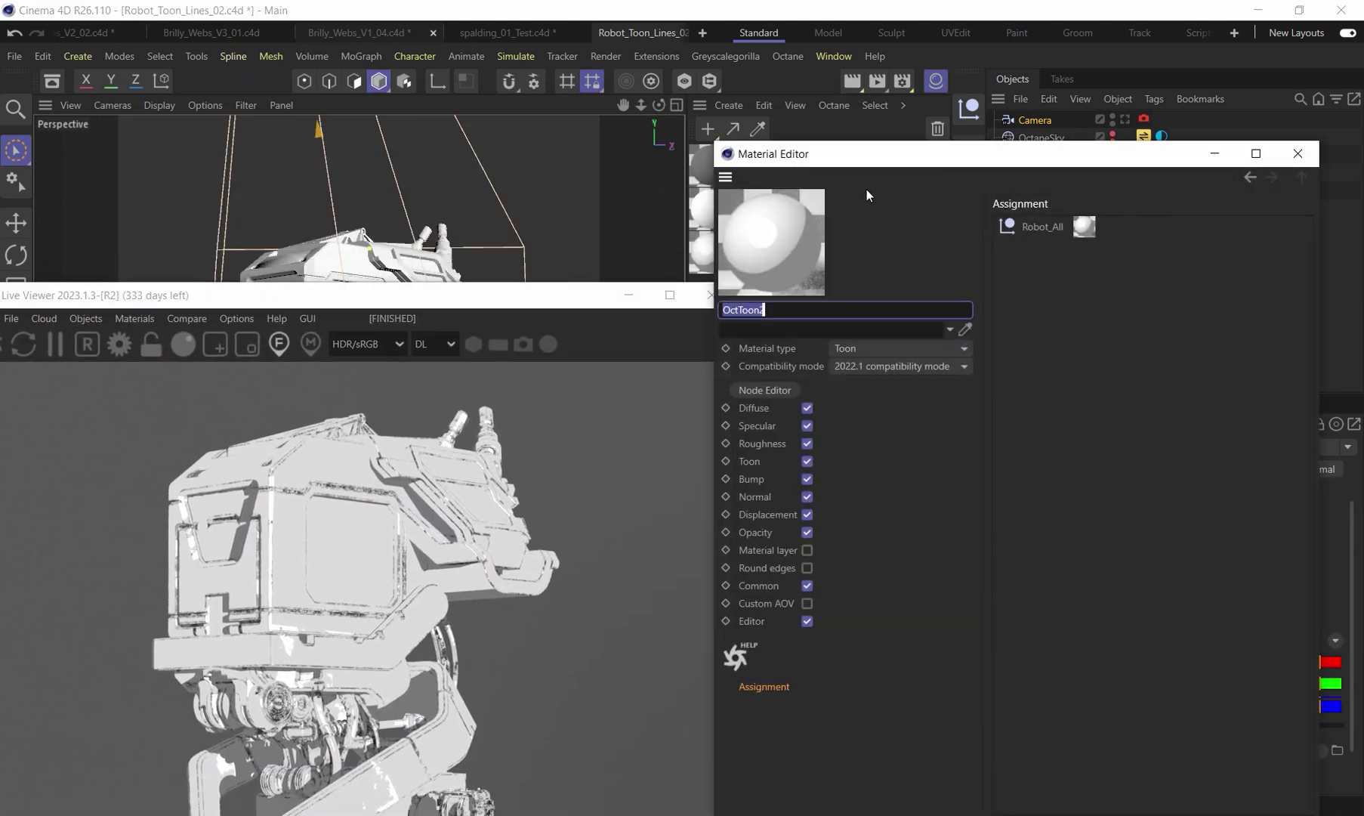
pyautogui.moveTo(851, 159); pyautogui.dragTo(744, 87)
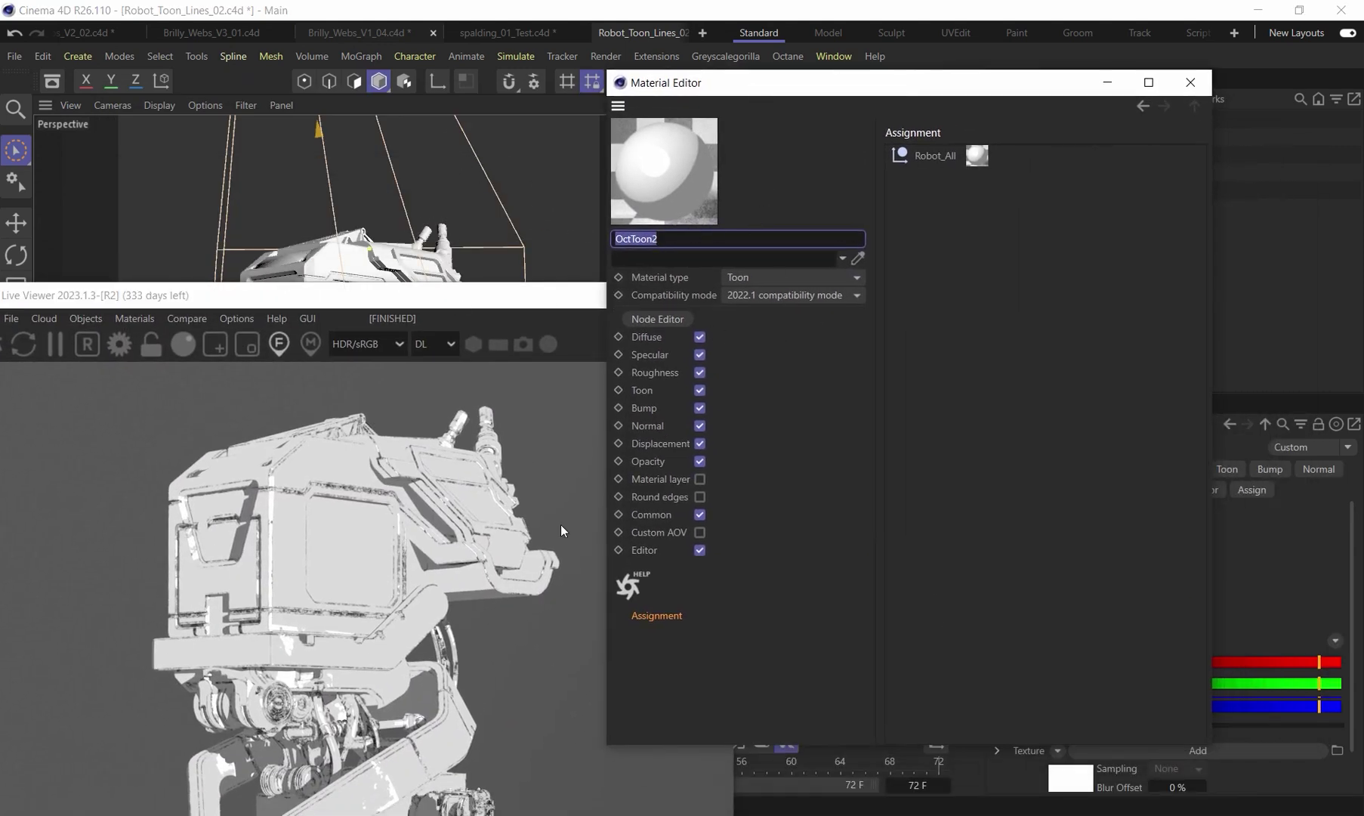
pyautogui.moveTo(709, 89); pyautogui.dragTo(604, 85)
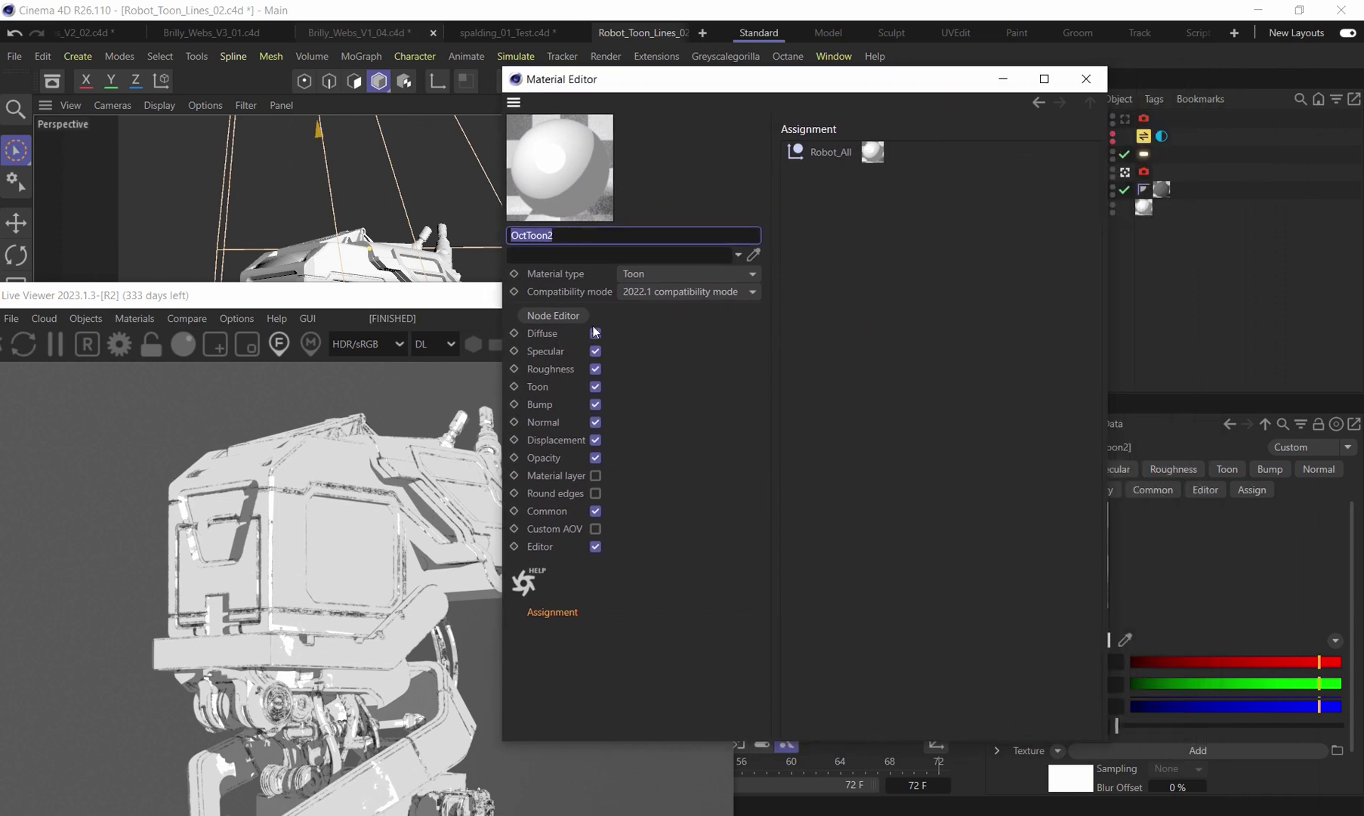
pyautogui.click(545, 334)
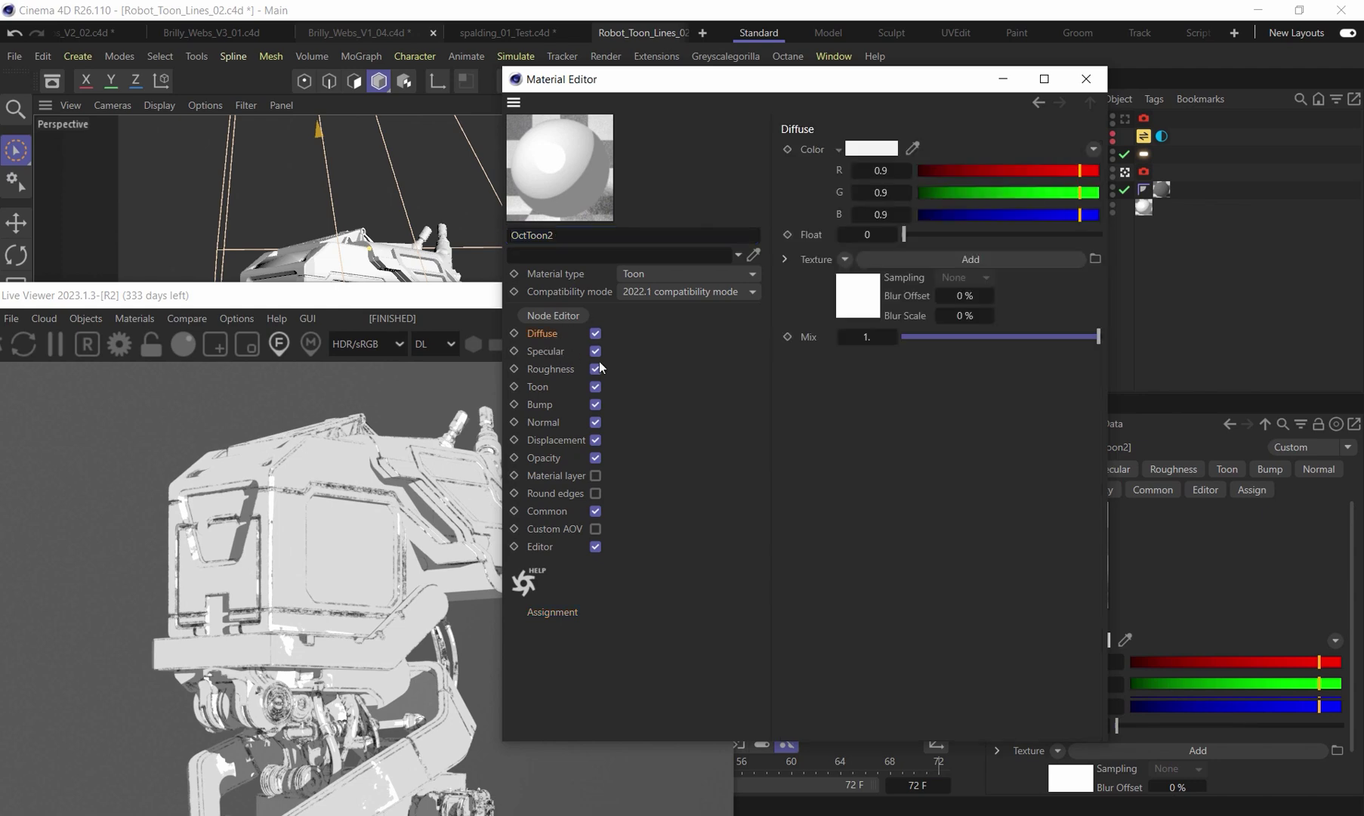
pyautogui.click(553, 316)
pyautogui.moveTo(636, 222); pyautogui.dragTo(661, 139)
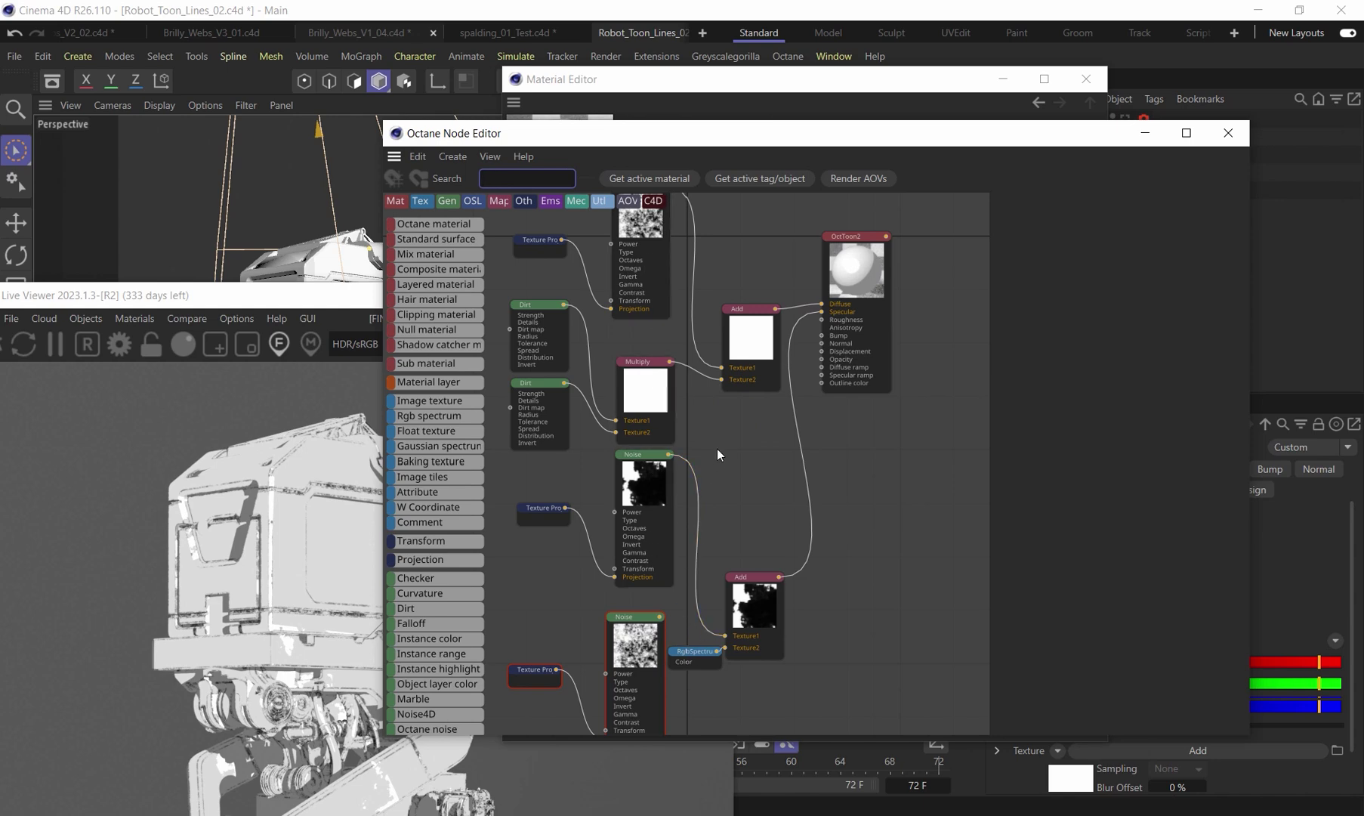
pyautogui.write('1')
pyautogui.moveTo(642, 402); pyautogui.dragTo(668, 477)
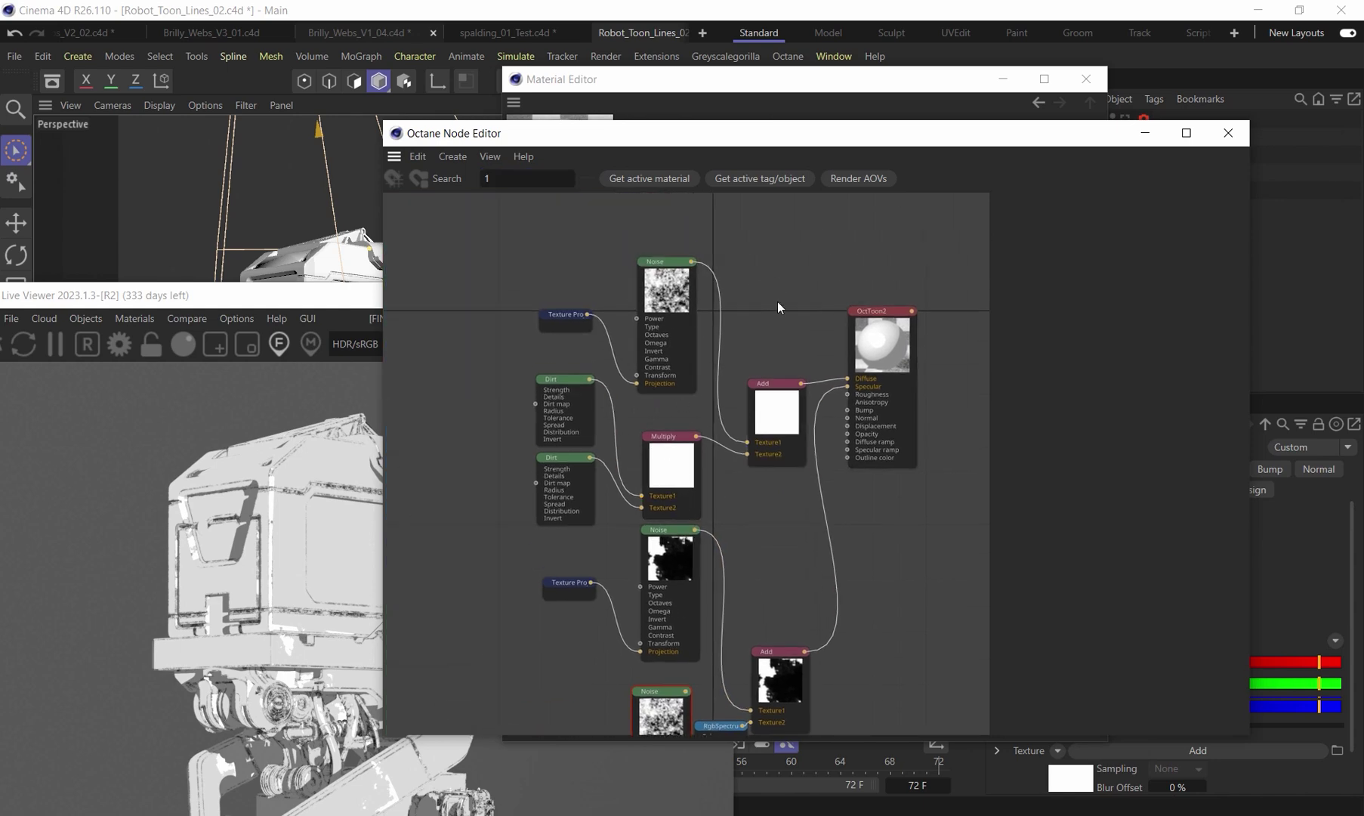
pyautogui.click(1228, 134)
pyautogui.click(1086, 80)
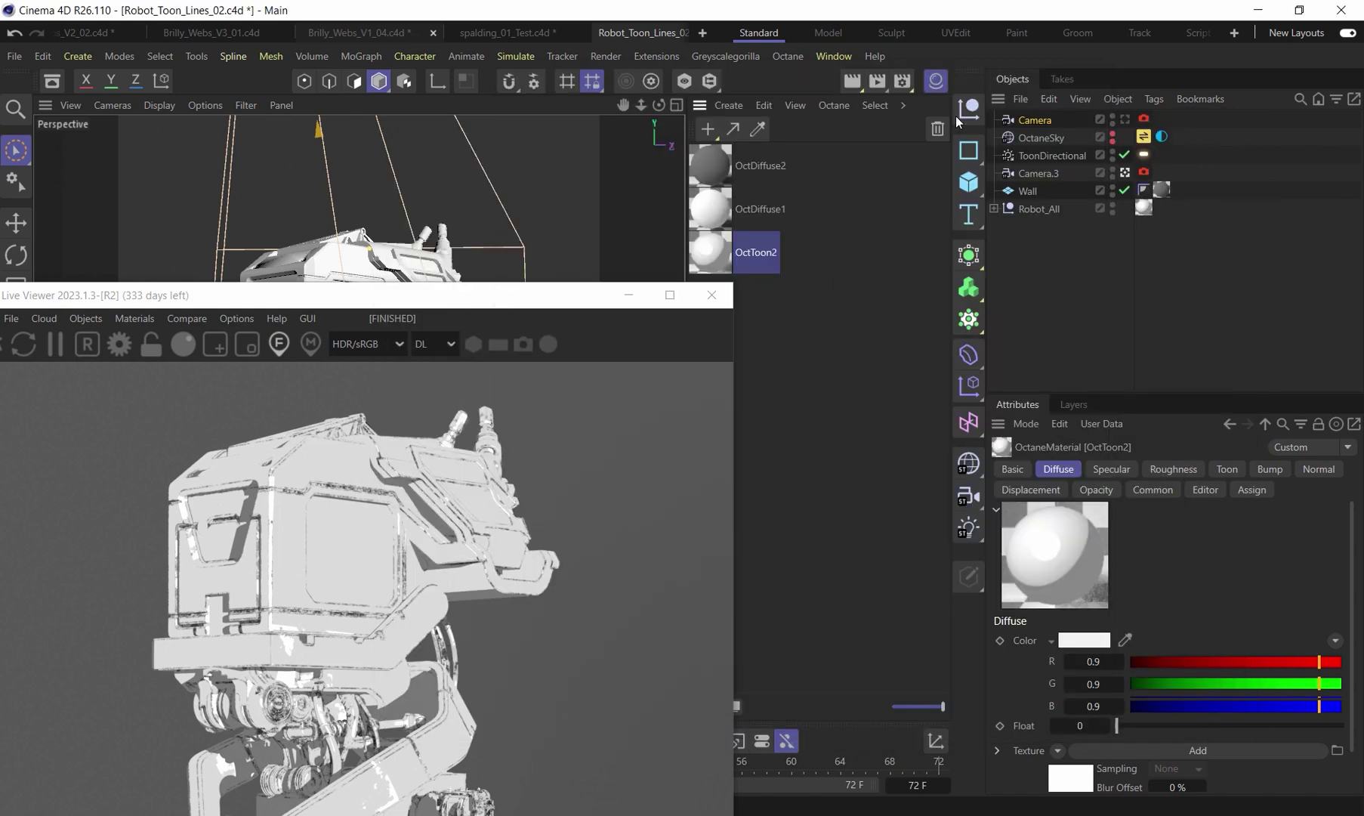
# - Inspect the ToonDirectional light, compare the render with it off and on, and locate the toon directional light type
pyautogui.click(1055, 155)
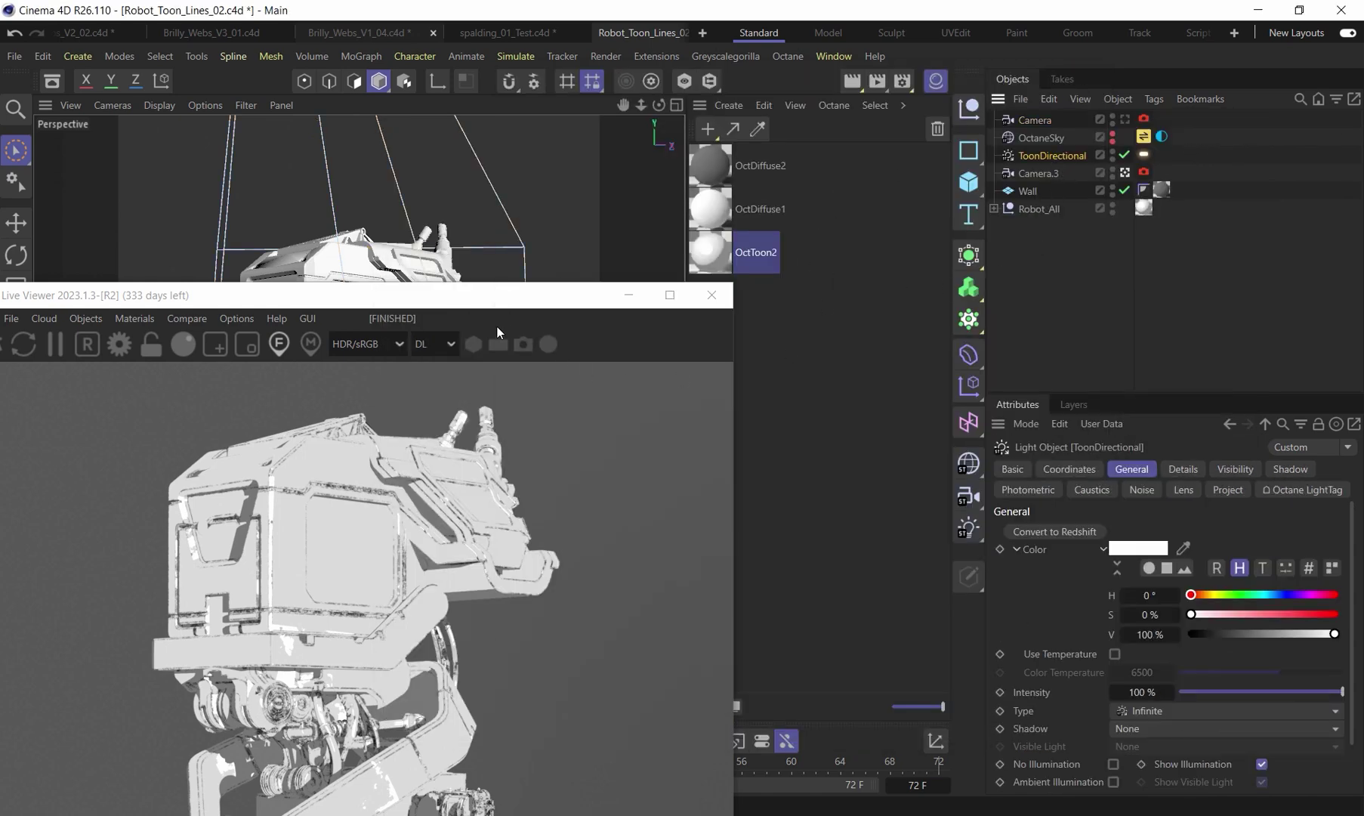
pyautogui.moveTo(474, 295); pyautogui.dragTo(565, 77)
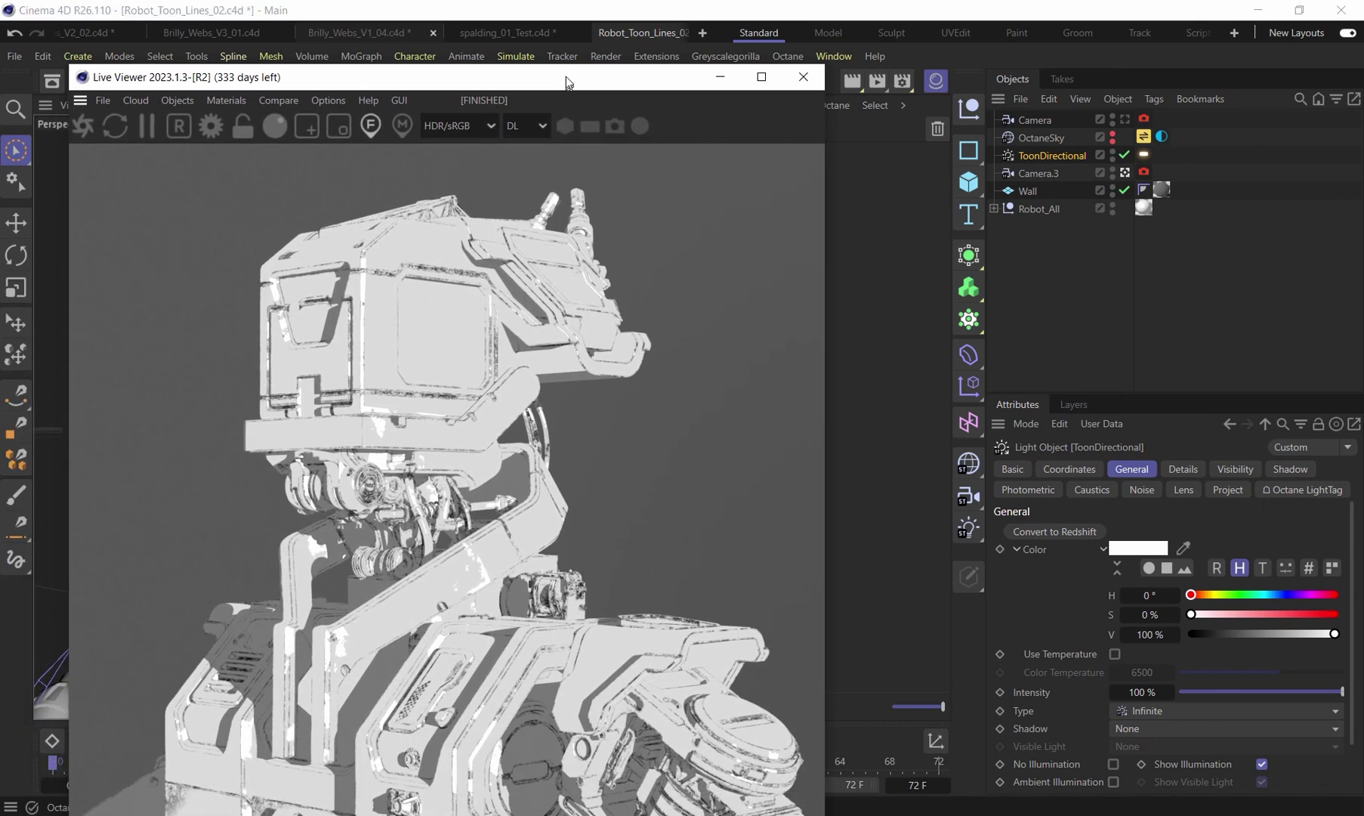
pyautogui.click(1123, 155)
pyautogui.click(1124, 154)
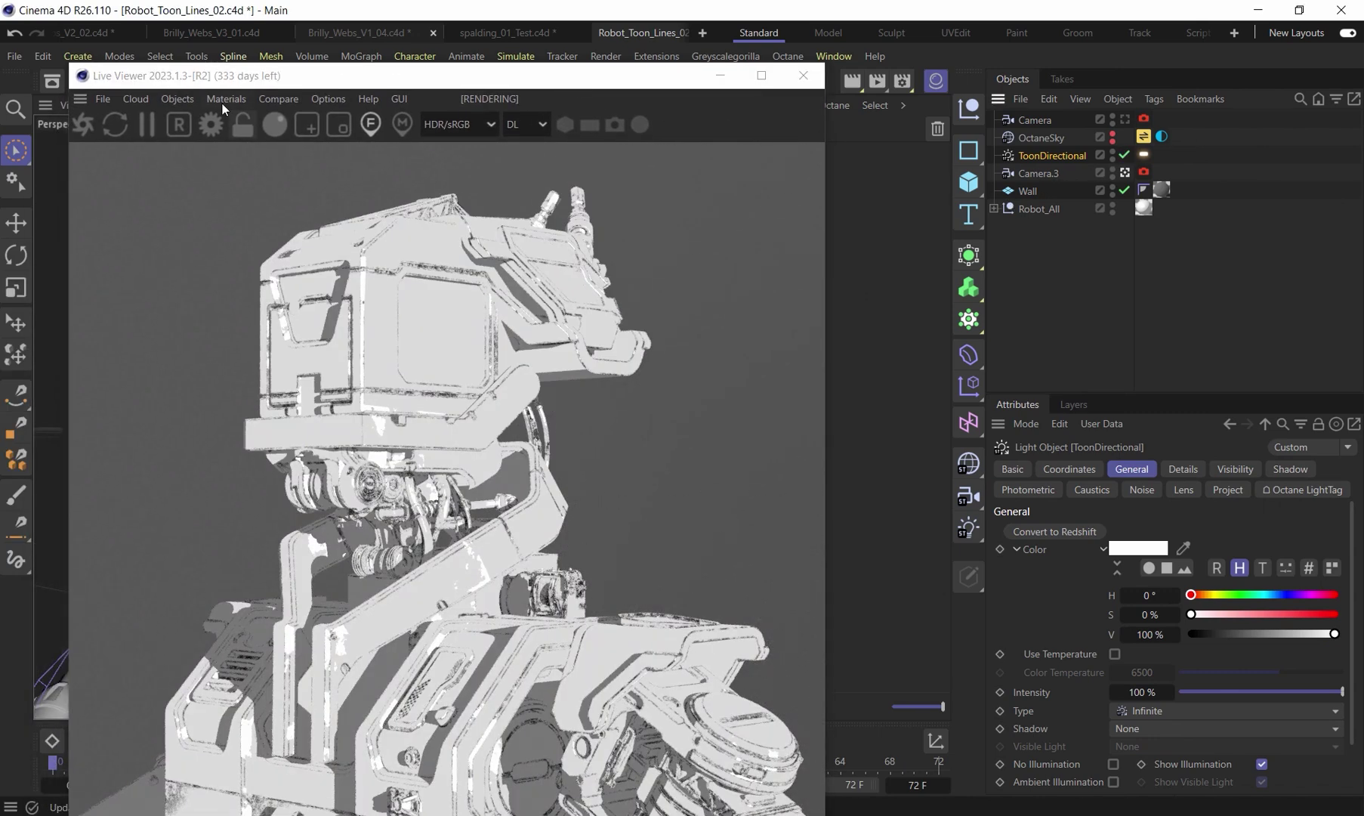
pyautogui.click(177, 99)
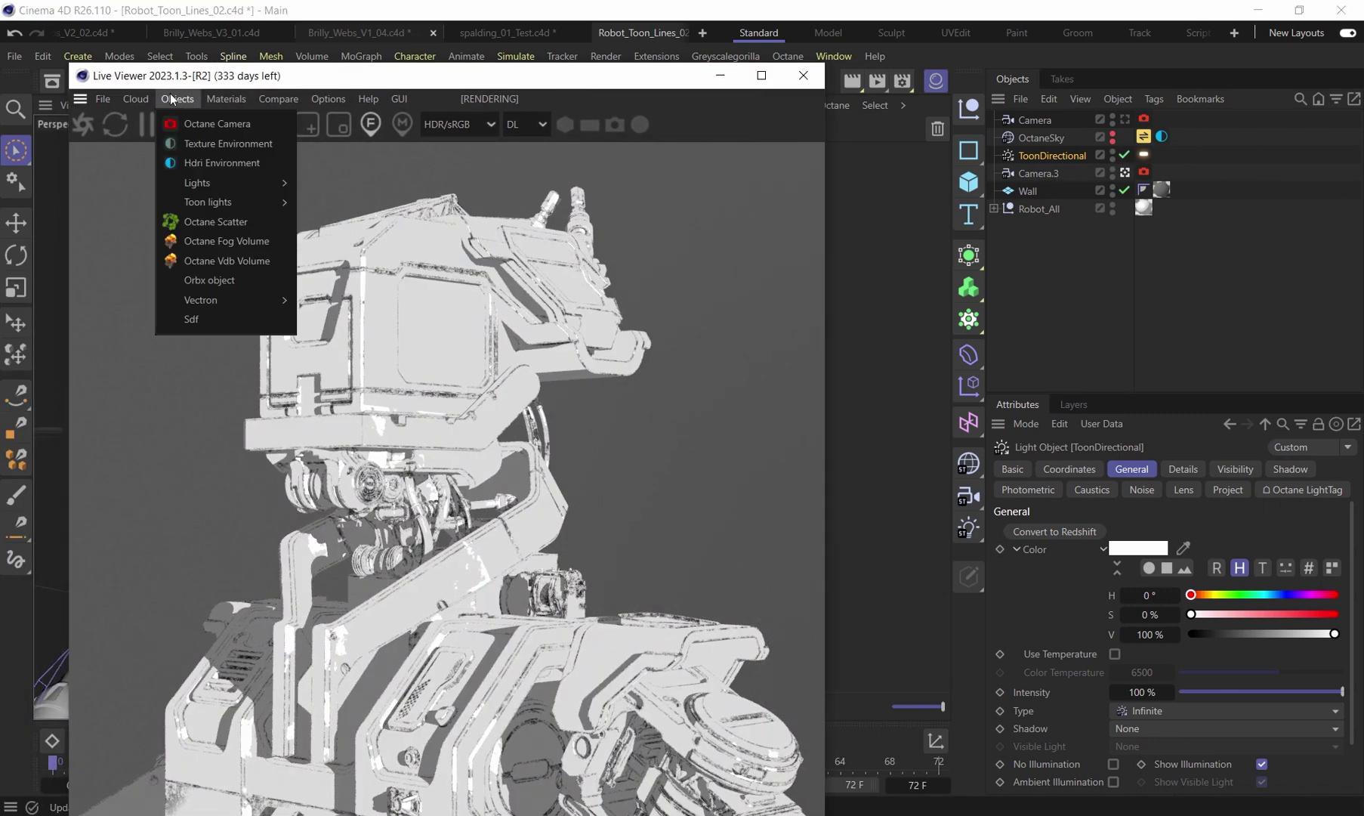
pyautogui.moveTo(209, 201)
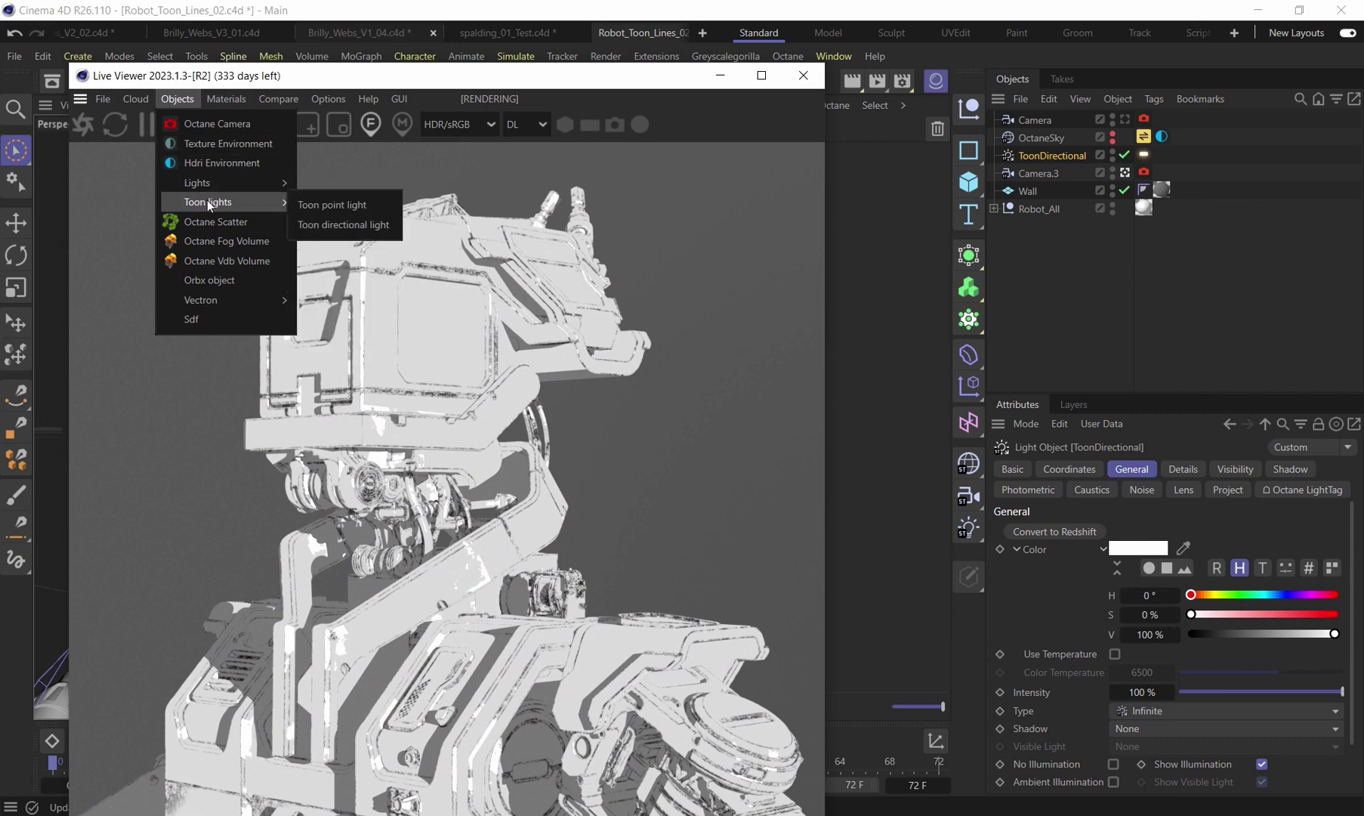
pyautogui.click(375, 225)
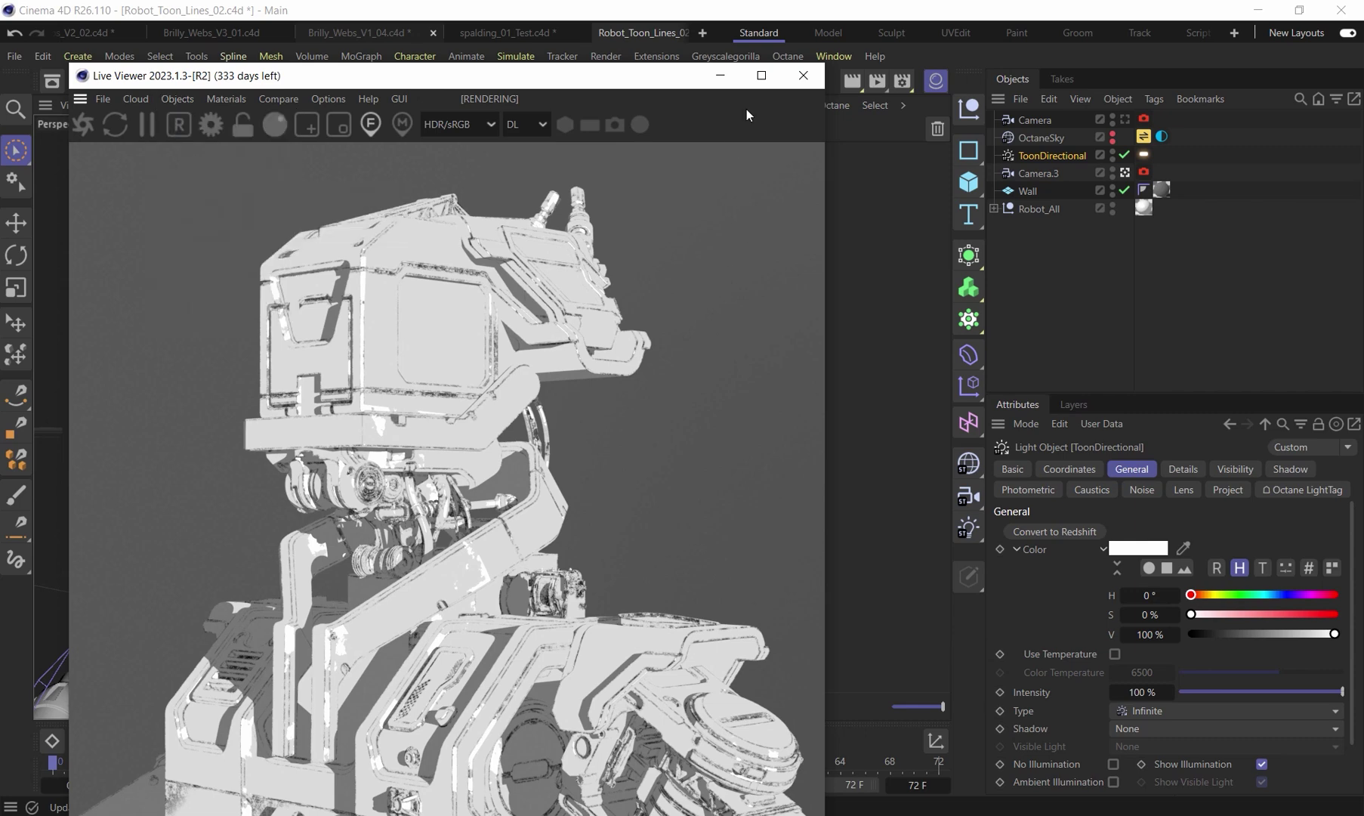
# - Create a new Octane Toon material and assign it to the Robot_All object
pyautogui.click(224, 99)
pyautogui.moveTo(259, 188)
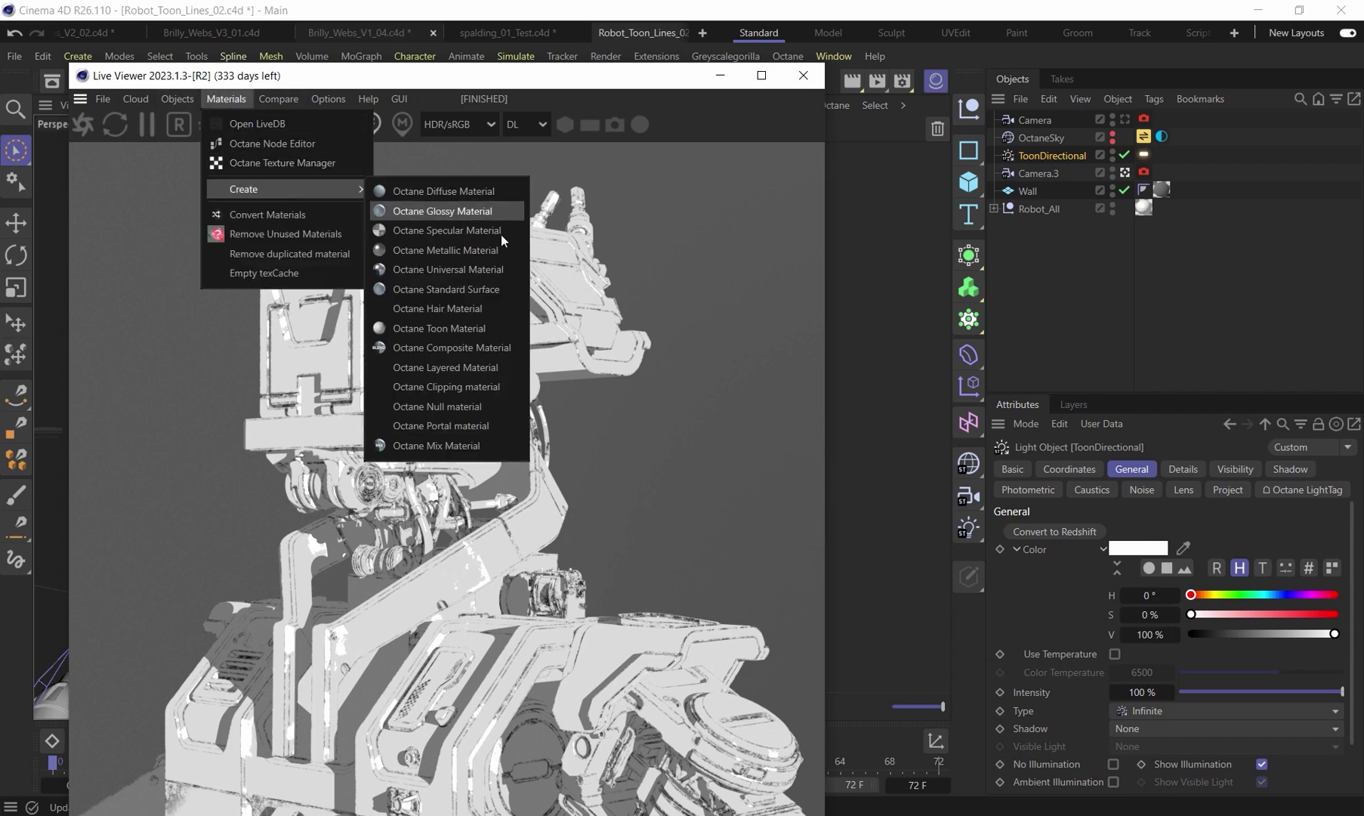
pyautogui.click(442, 327)
pyautogui.moveTo(615, 67); pyautogui.dragTo(483, 68)
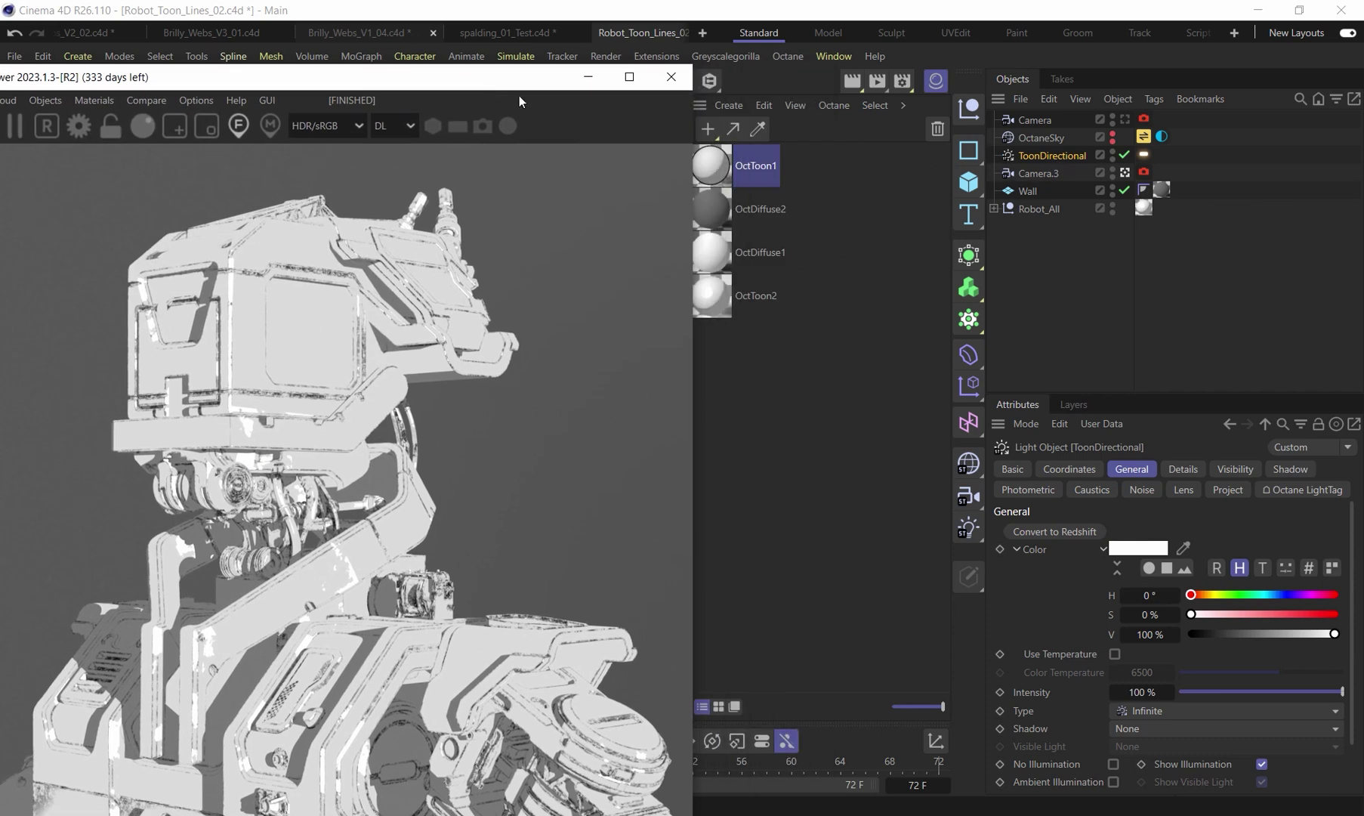
pyautogui.moveTo(1063, 220); pyautogui.dragTo(1058, 210)
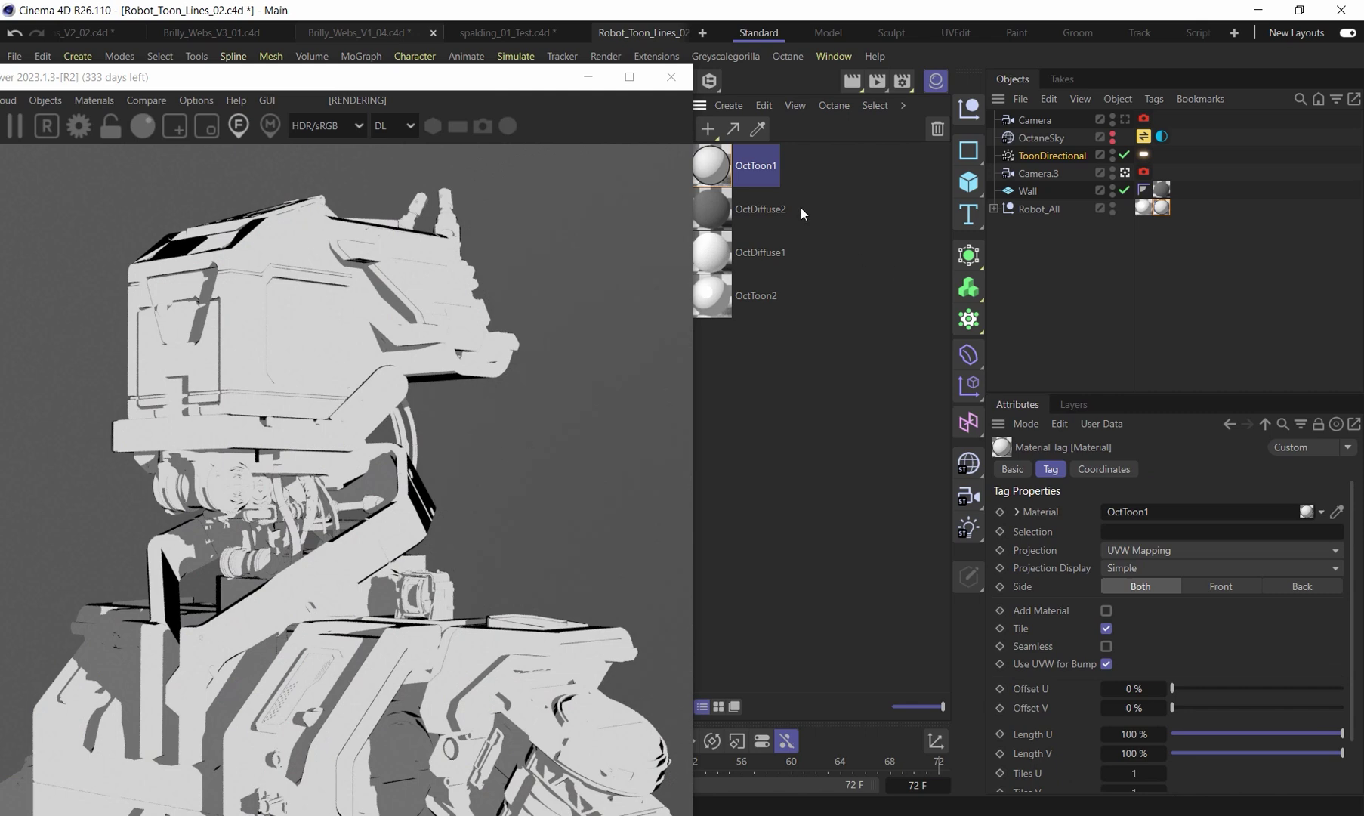
# - Set the outline thickness of the OctToon1 material to 0 in its toon settings
pyautogui.doubleClick(712, 173)
pyautogui.moveTo(792, 159); pyautogui.dragTo(734, 100)
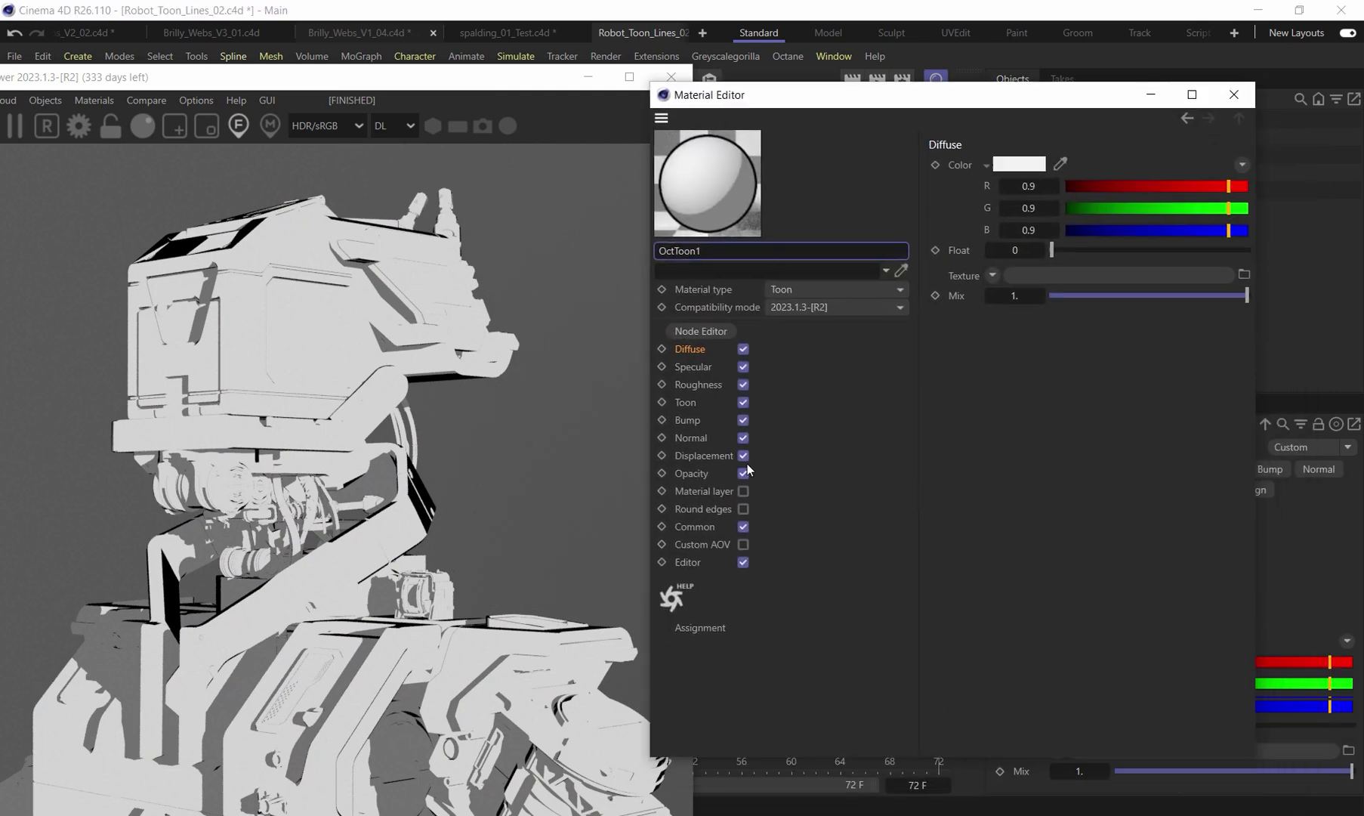
pyautogui.click(688, 403)
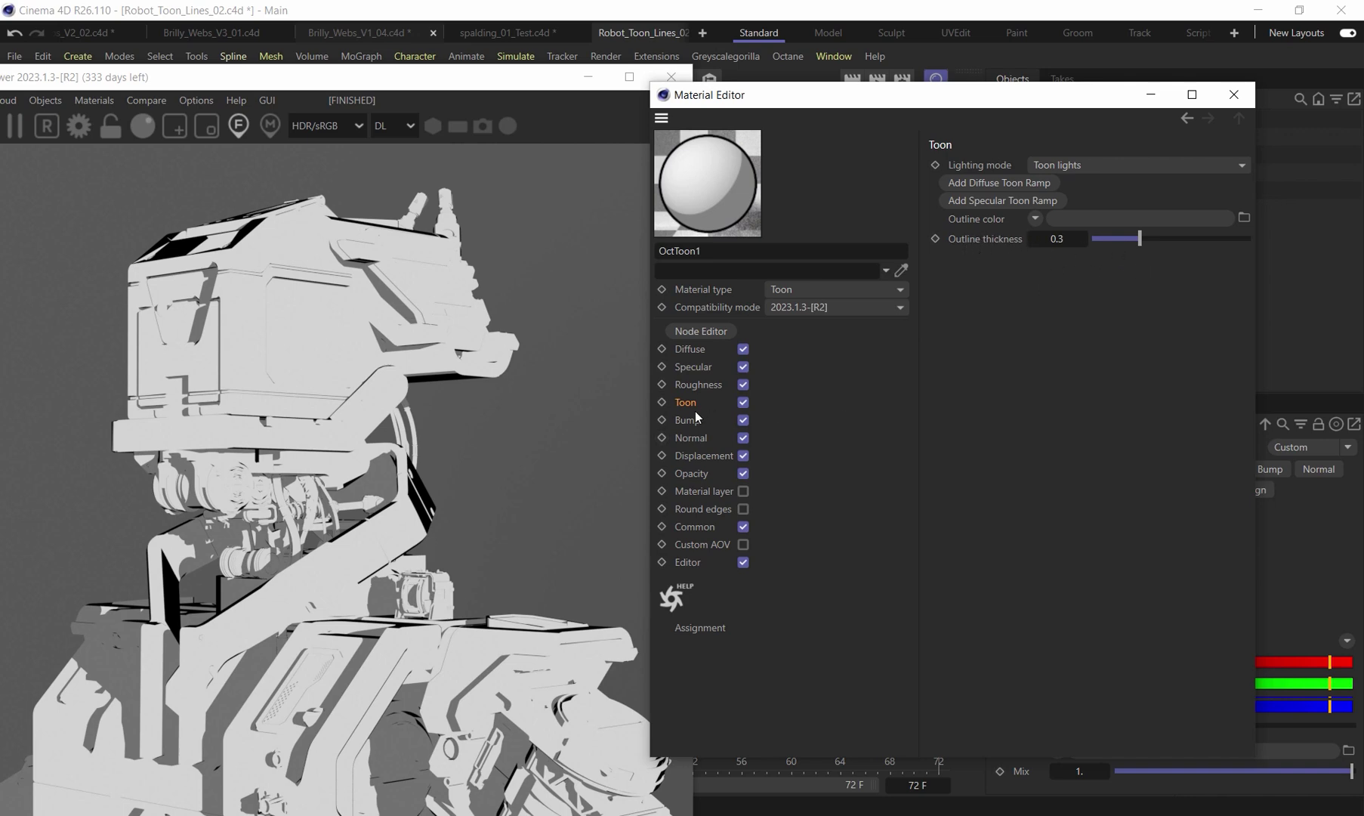
pyautogui.moveTo(1140, 237)
pyautogui.mouseDown()
pyautogui.moveTo(1158, 238)
pyautogui.moveTo(1091, 240)
pyautogui.moveTo(1239, 238)
pyautogui.moveTo(1079, 226)
pyautogui.moveTo(1136, 242)
pyautogui.mouseUp()
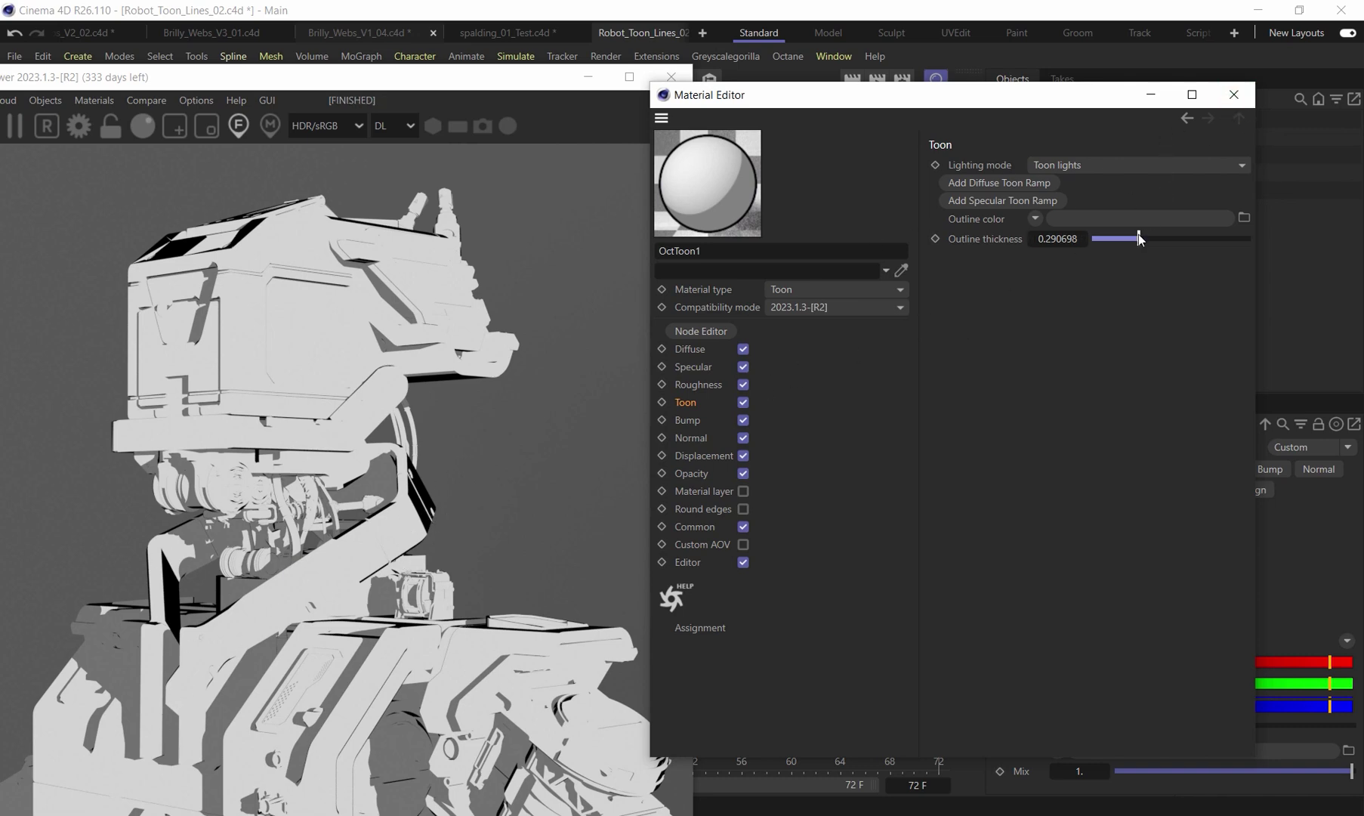
pyautogui.moveTo(1137, 240); pyautogui.dragTo(1053, 234)
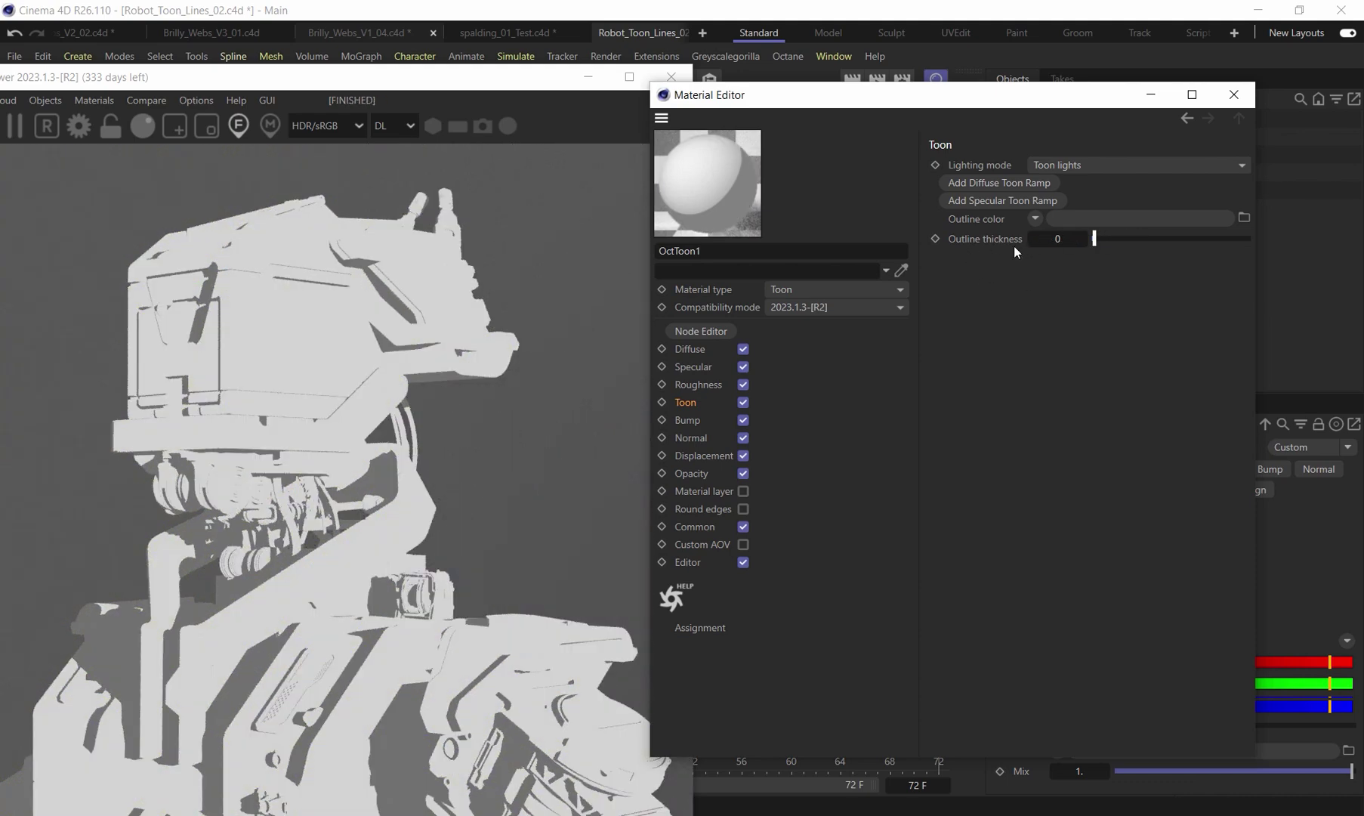
# - Add a Dirt node to OctToon1's node graph and connect it to the material's Diffuse input
pyautogui.click(705, 332)
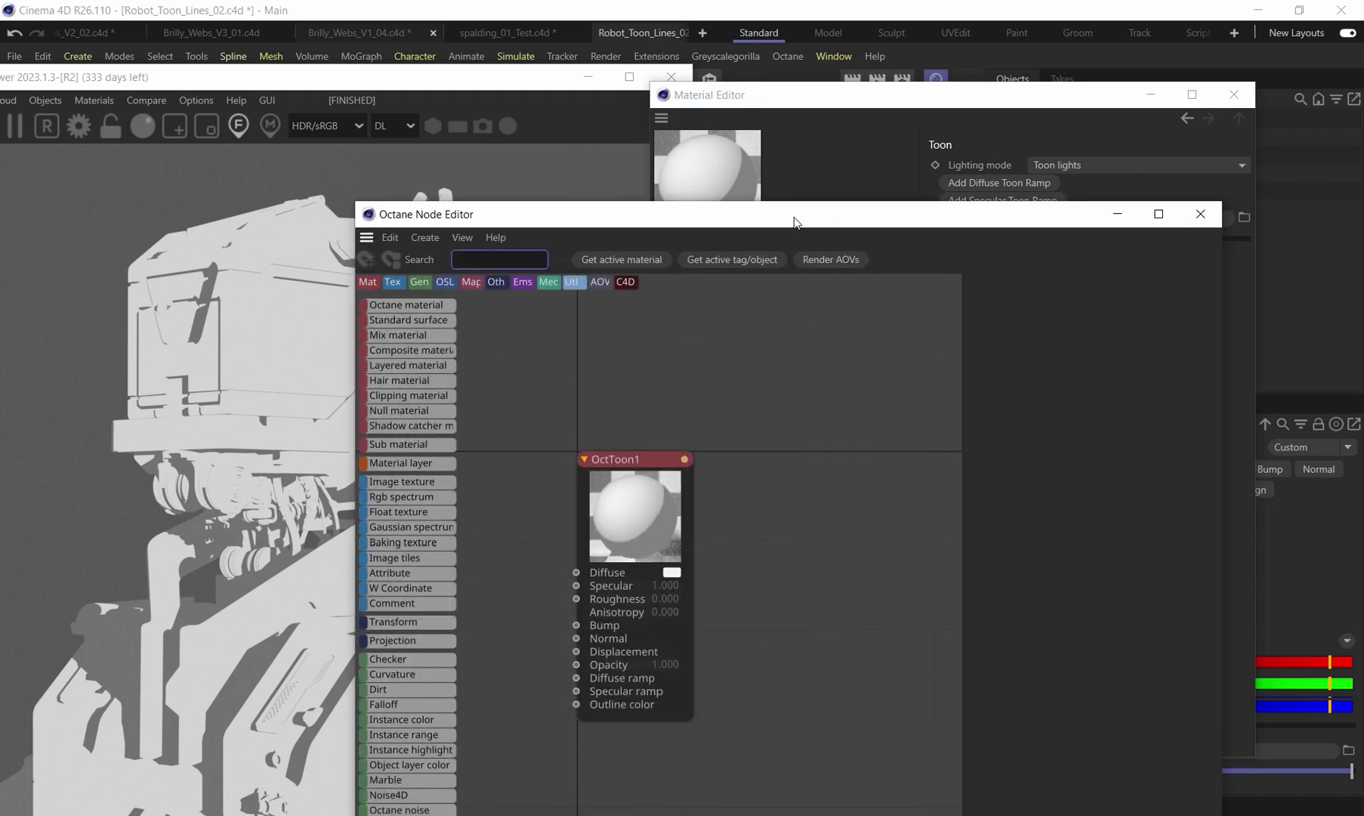
pyautogui.click(1233, 95)
pyautogui.moveTo(750, 413); pyautogui.dragTo(858, 358)
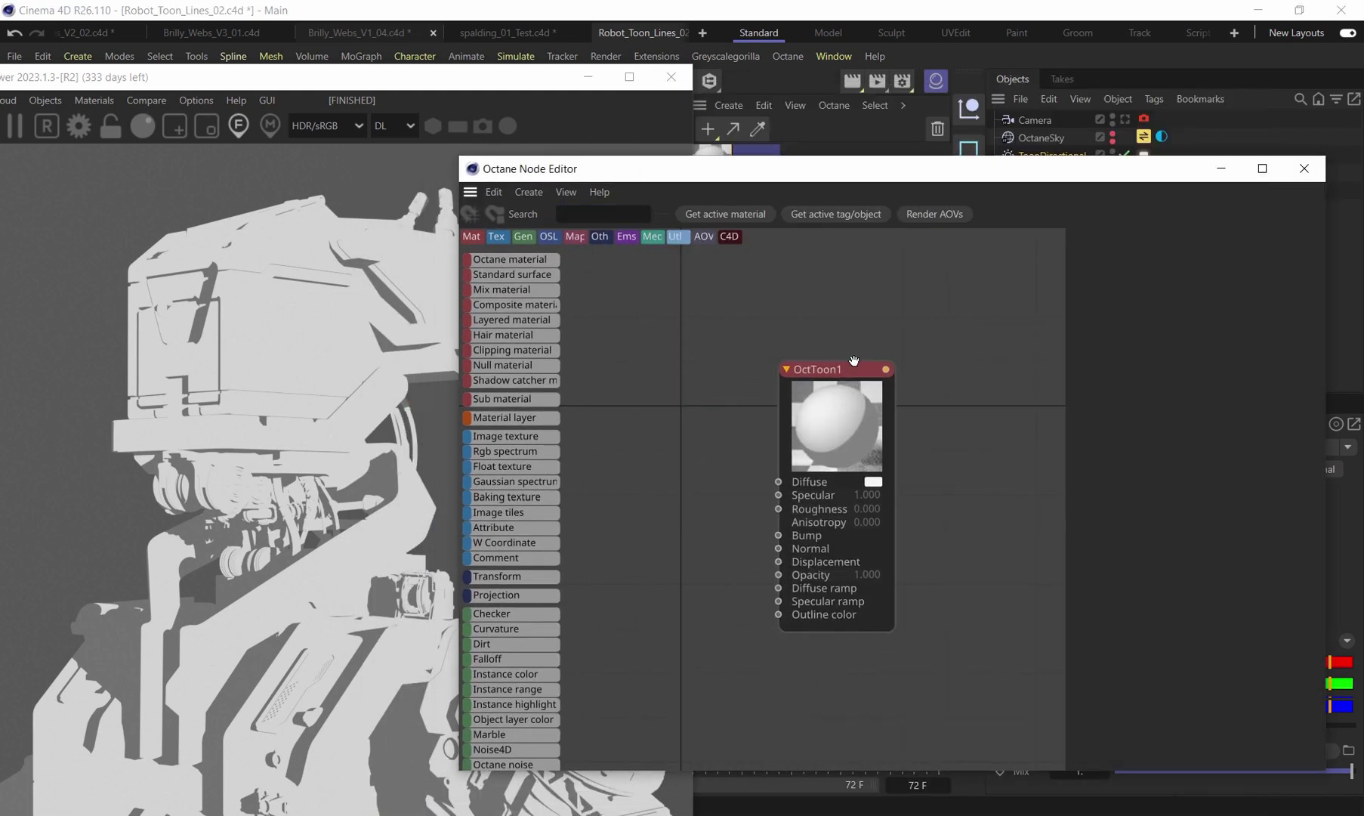
pyautogui.moveTo(504, 560)
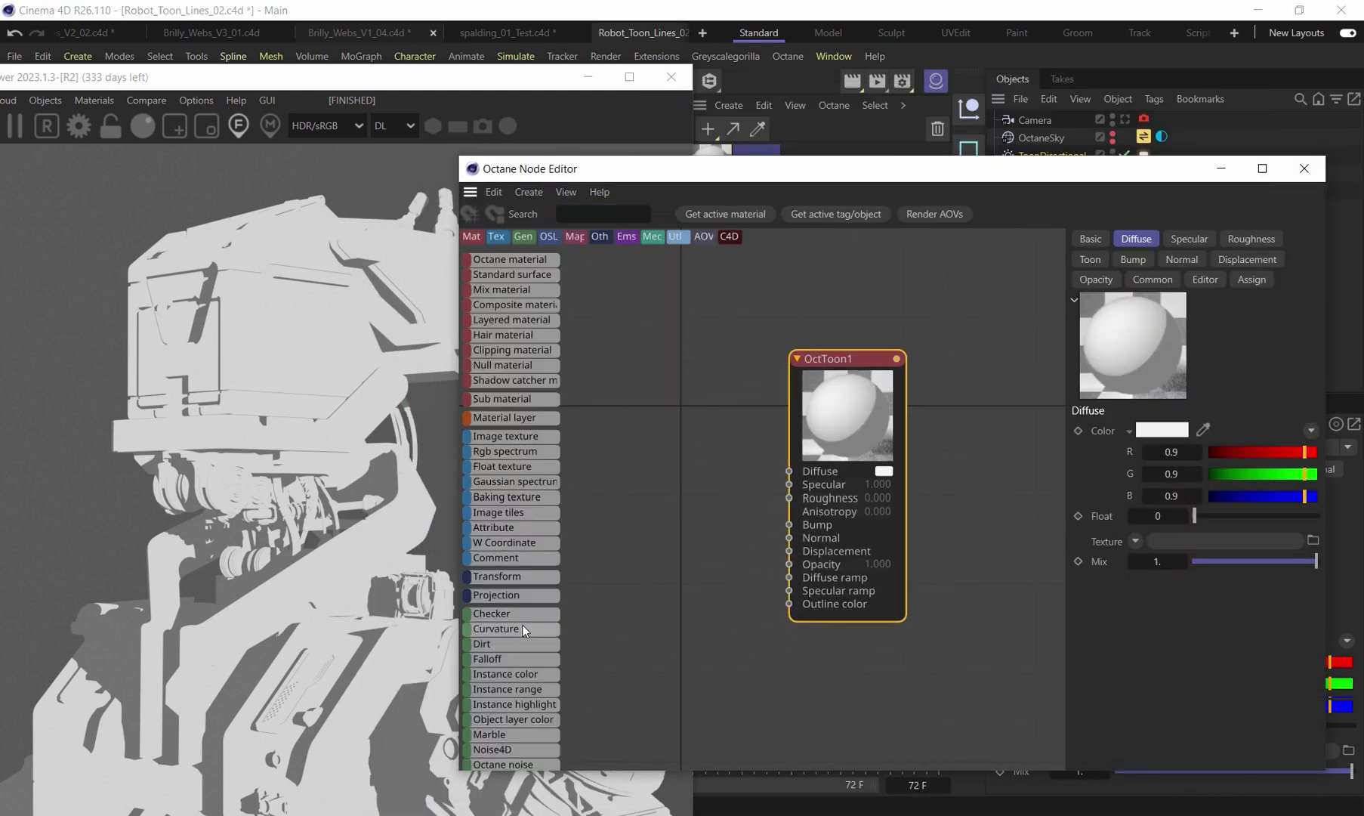
pyautogui.moveTo(489, 644); pyautogui.dragTo(648, 432)
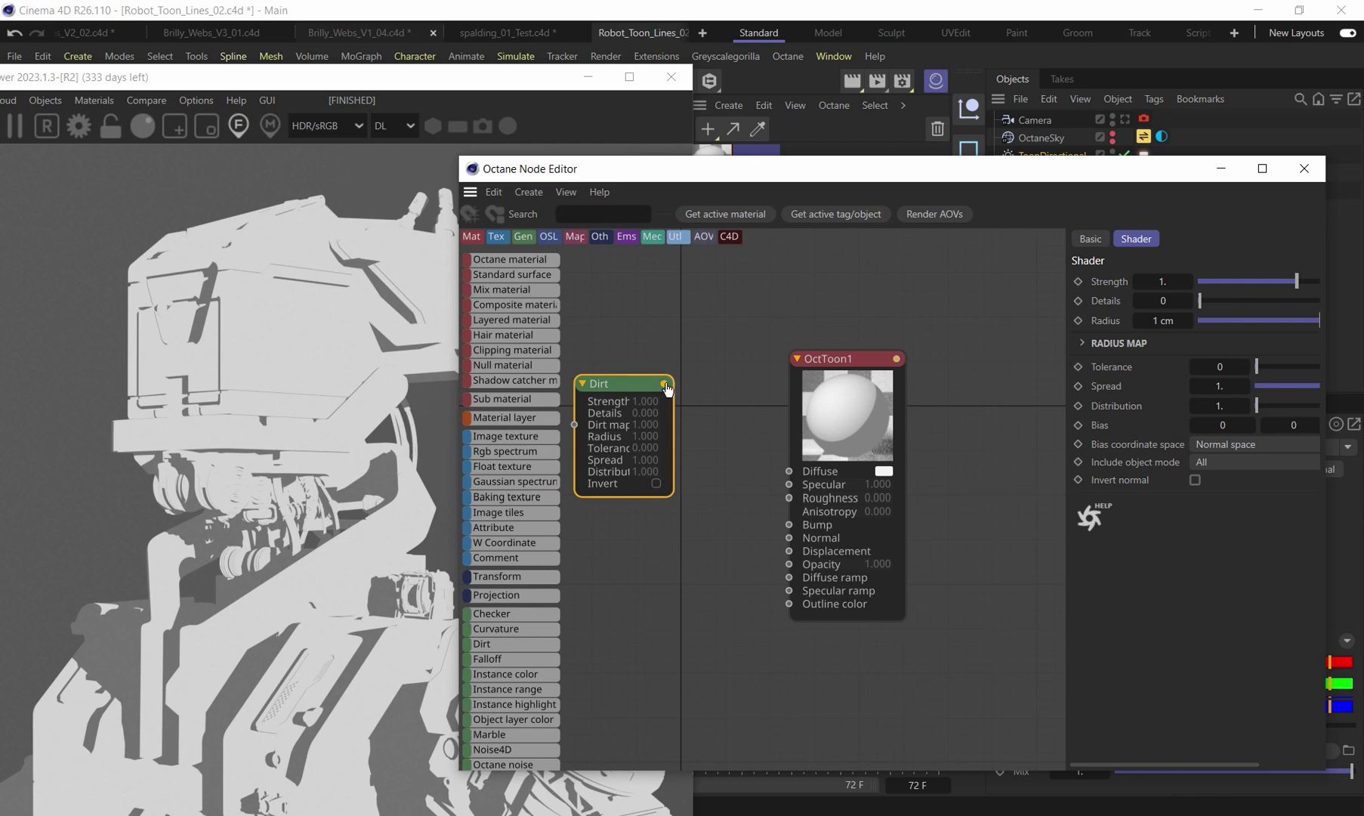
pyautogui.moveTo(664, 385); pyautogui.dragTo(787, 471)
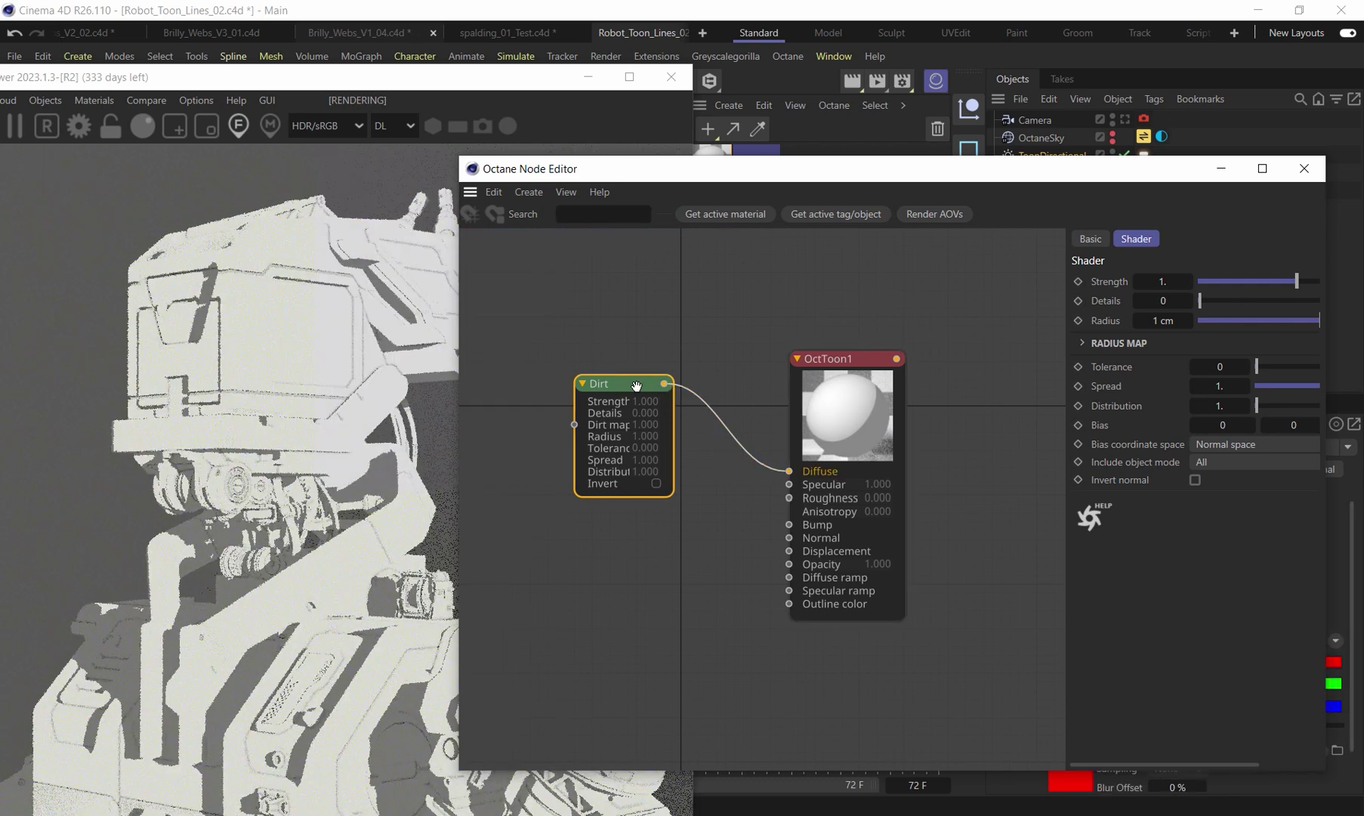
pyautogui.moveTo(611, 385); pyautogui.dragTo(596, 374)
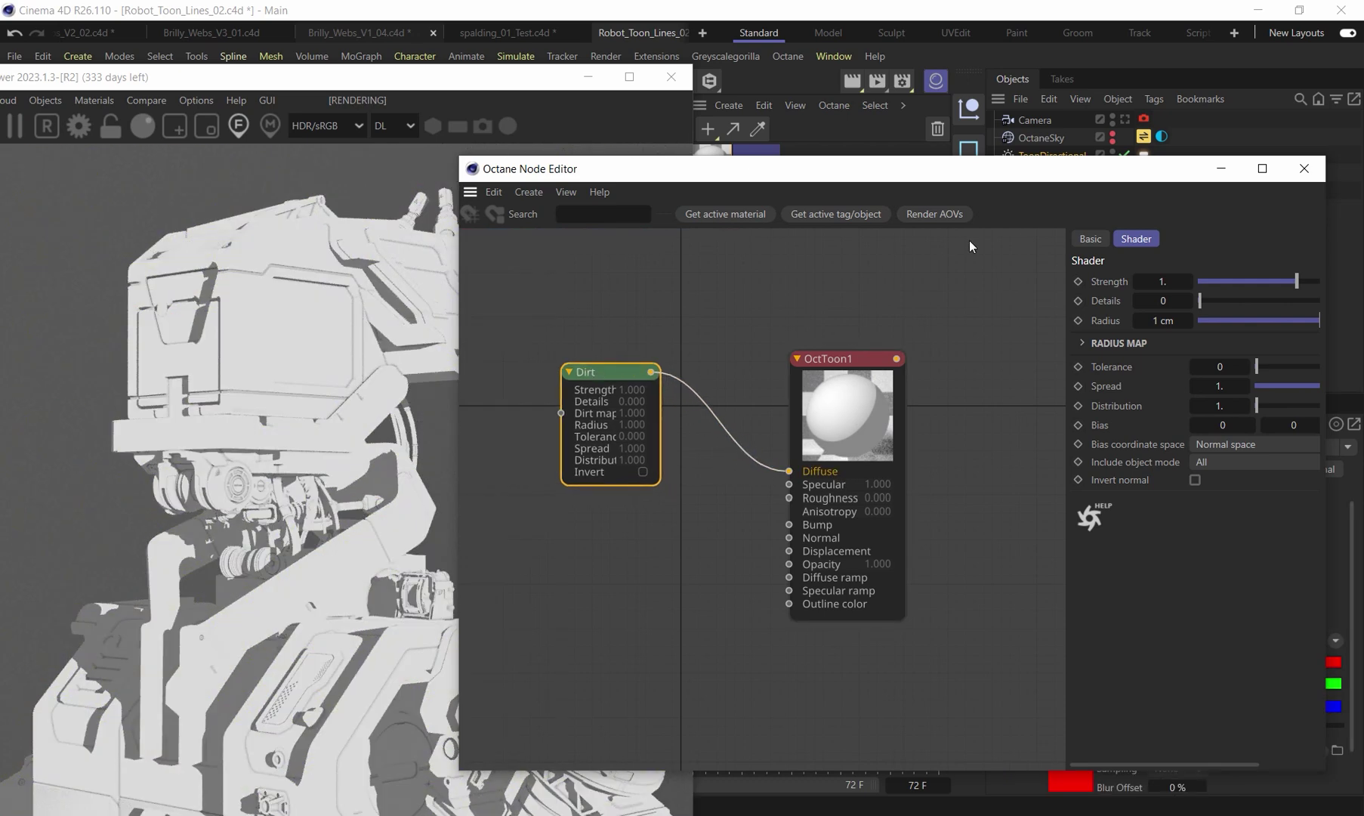
# - Set the Dirt node's strength to 10 and radius to 0.48 cm, keeping details and tolerance at 0 and spread at 1
pyautogui.moveTo(1286, 283)
pyautogui.mouseDown()
pyautogui.moveTo(1329, 281)
pyautogui.moveTo(1284, 302)
pyautogui.mouseUp()
pyautogui.moveTo(463, 399)
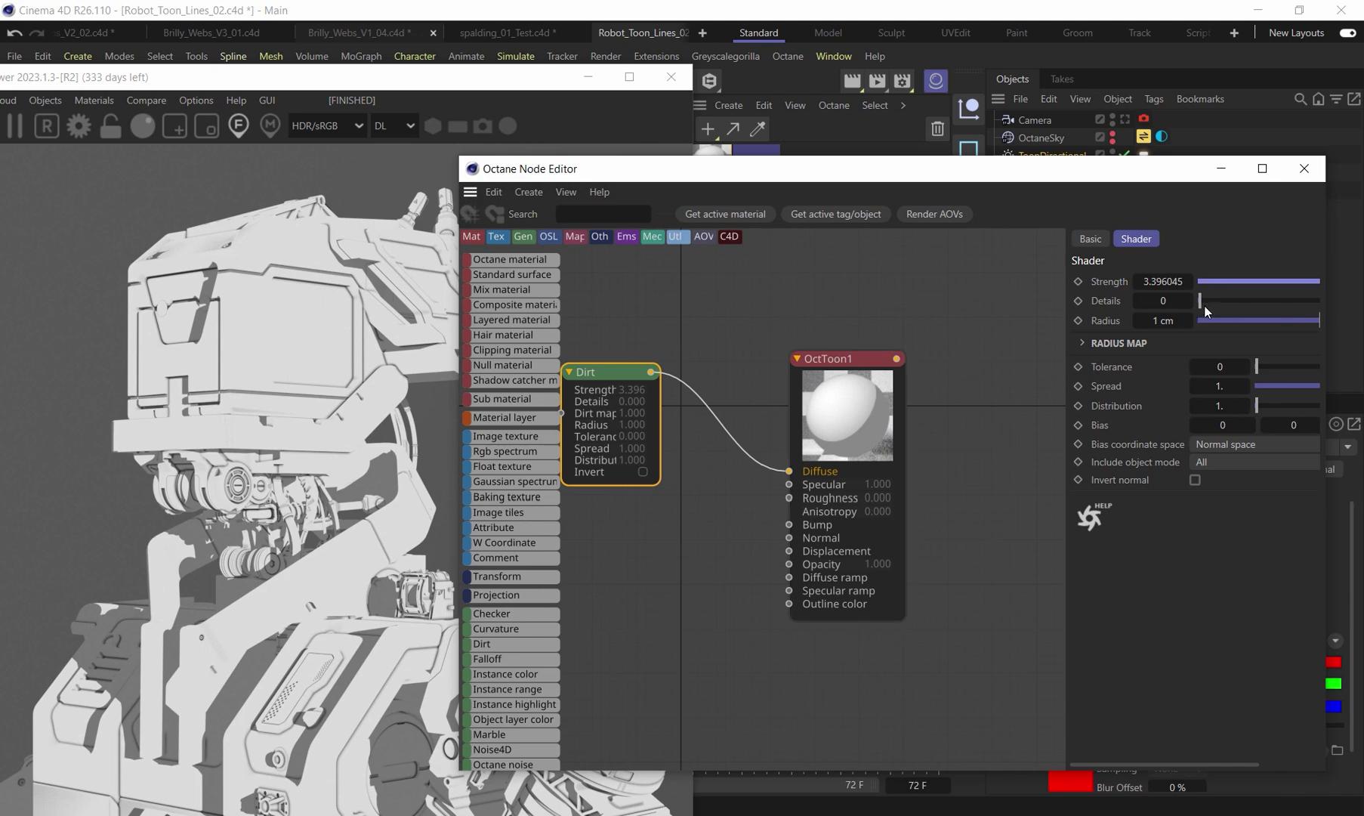
pyautogui.moveTo(1207, 299)
pyautogui.mouseDown()
pyautogui.moveTo(1265, 301)
pyautogui.moveTo(1163, 307)
pyautogui.mouseUp()
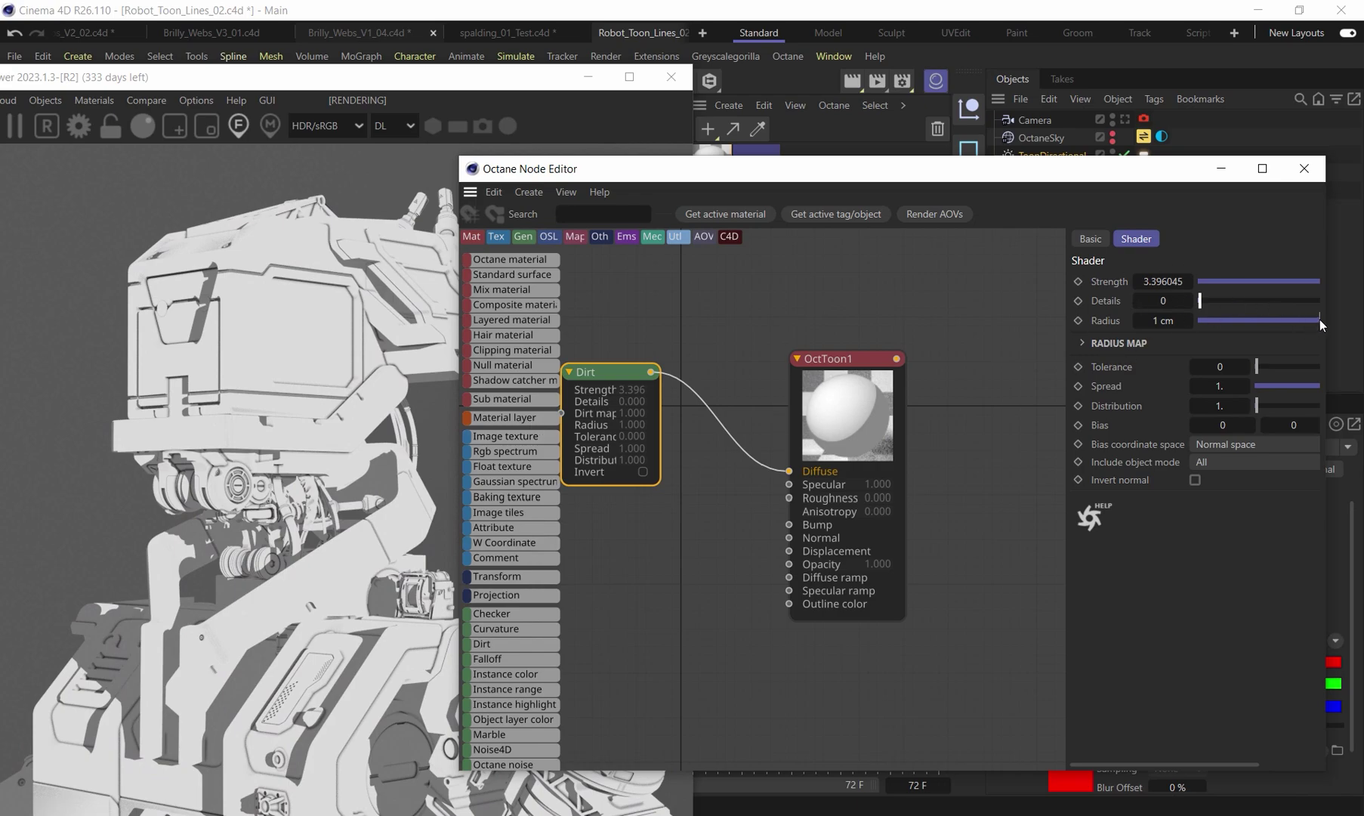
pyautogui.moveTo(1161, 323); pyautogui.dragTo(1094, 330)
pyautogui.moveTo(1165, 282); pyautogui.dragTo(1352, 300)
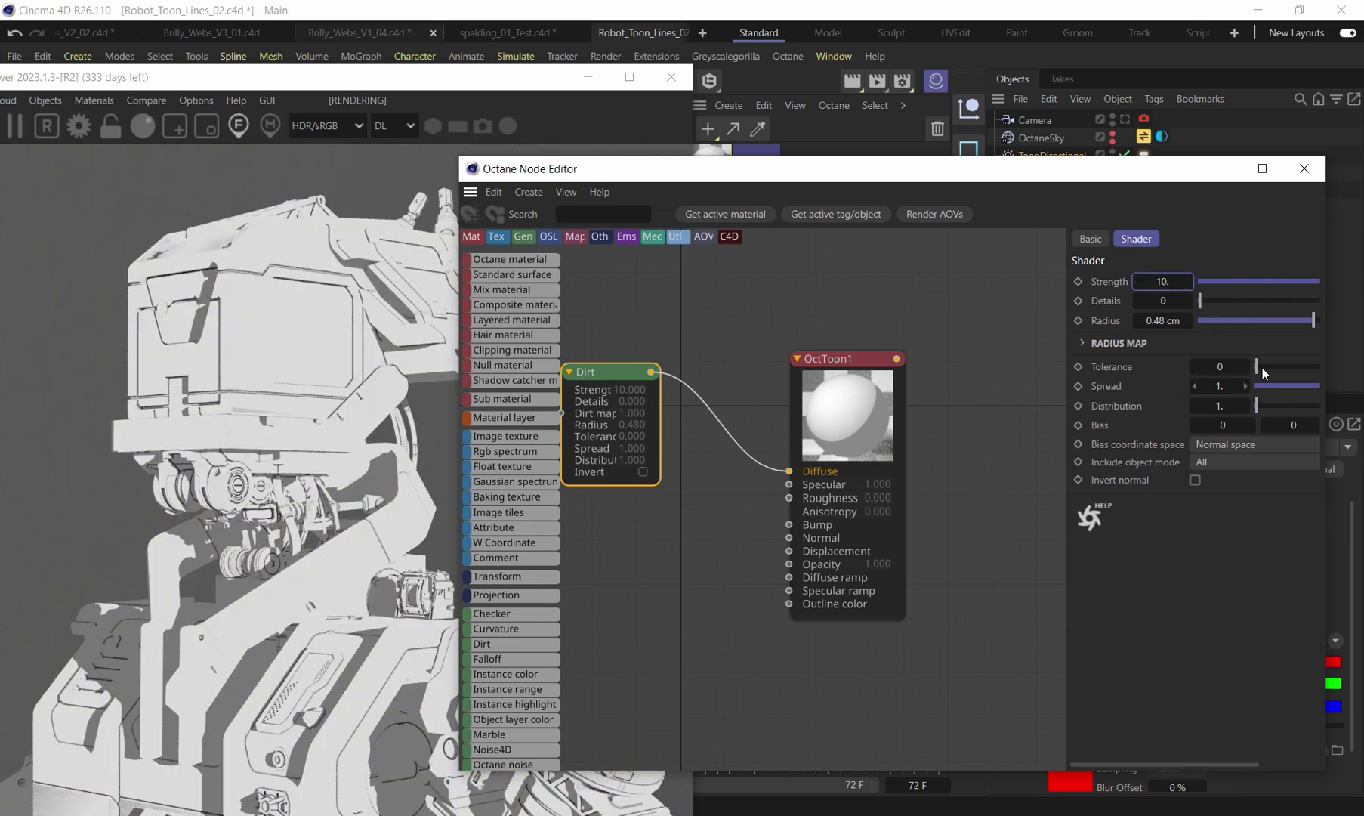
pyautogui.moveTo(1263, 365); pyautogui.dragTo(1358, 380)
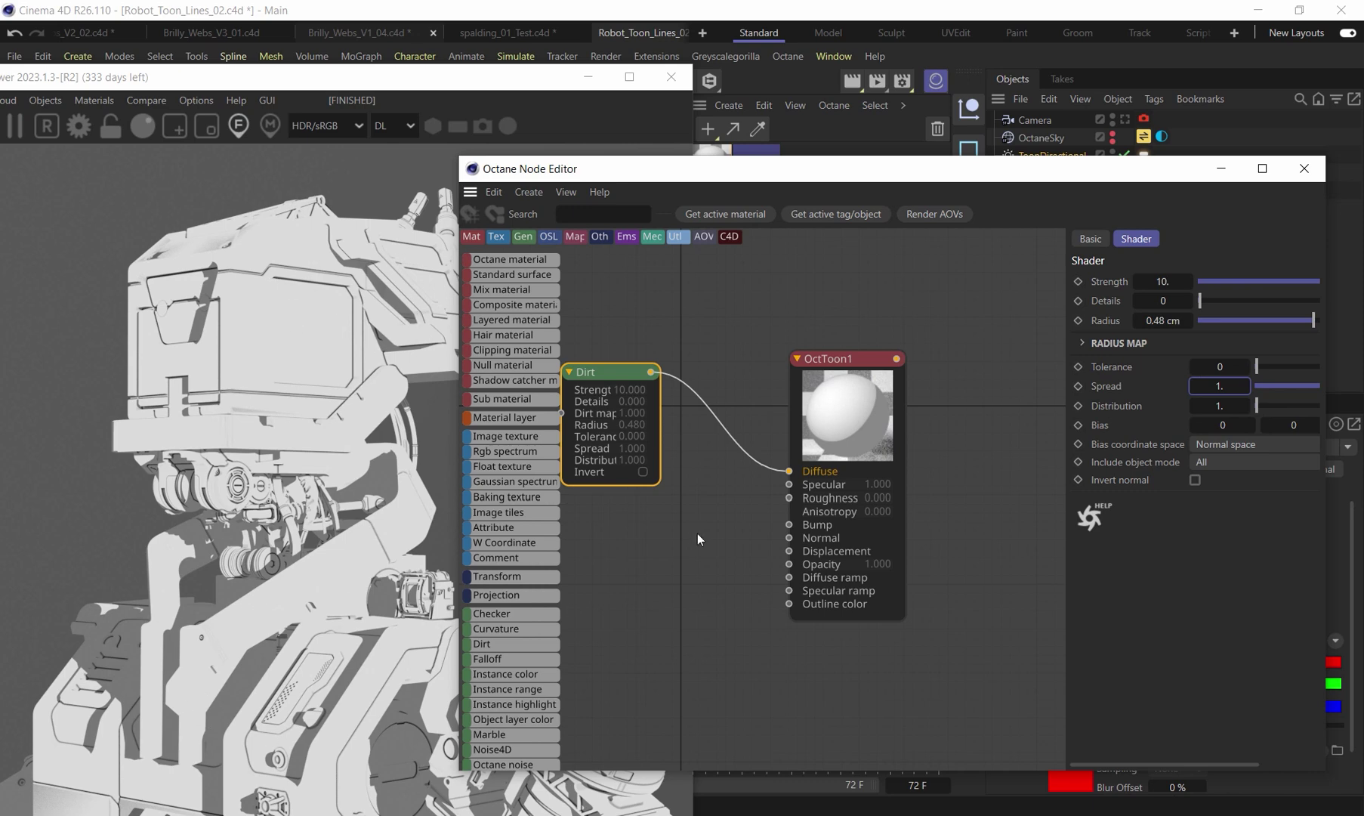
# - Try an outline thickness of about 0.44 on OctToon1 and return it to 0
pyautogui.click(868, 375)
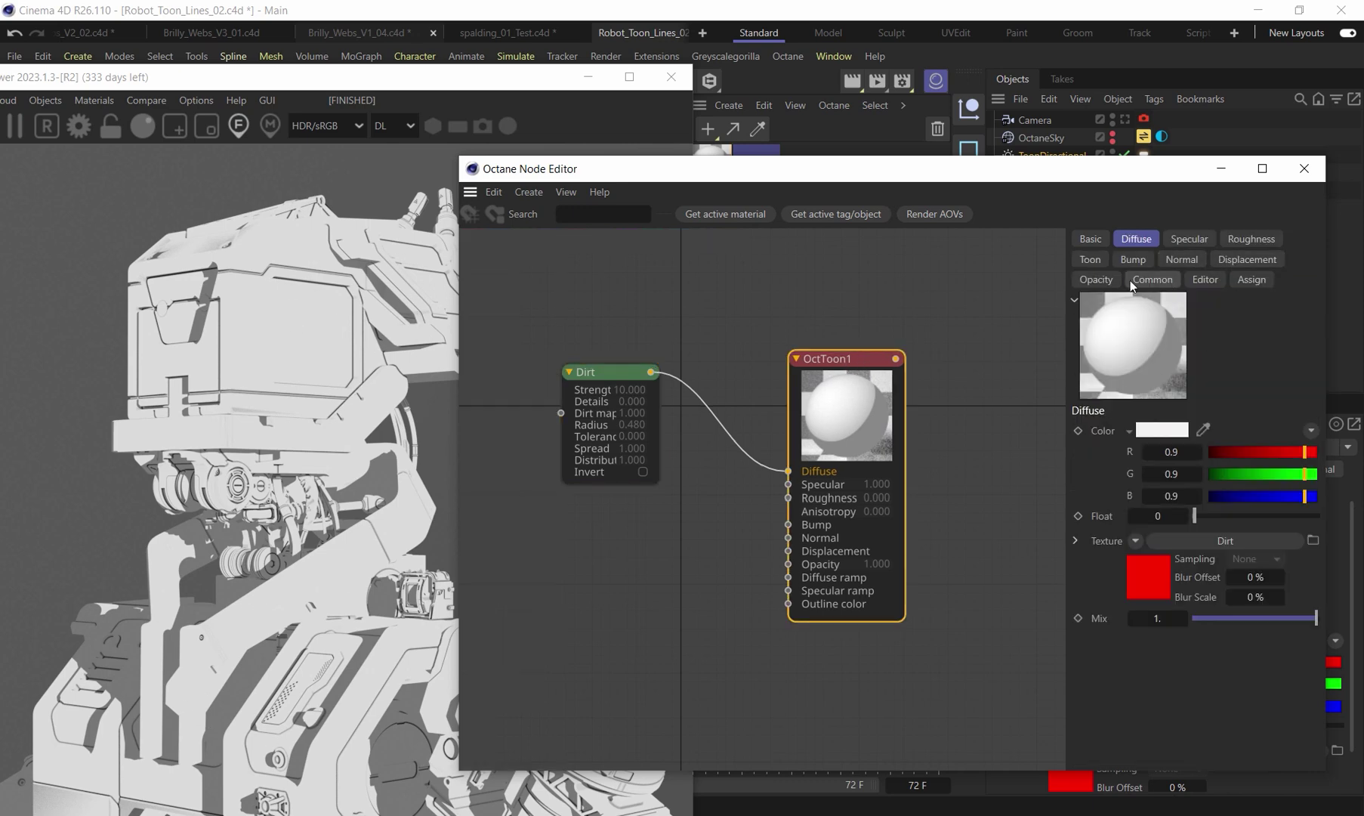
pyautogui.click(1102, 264)
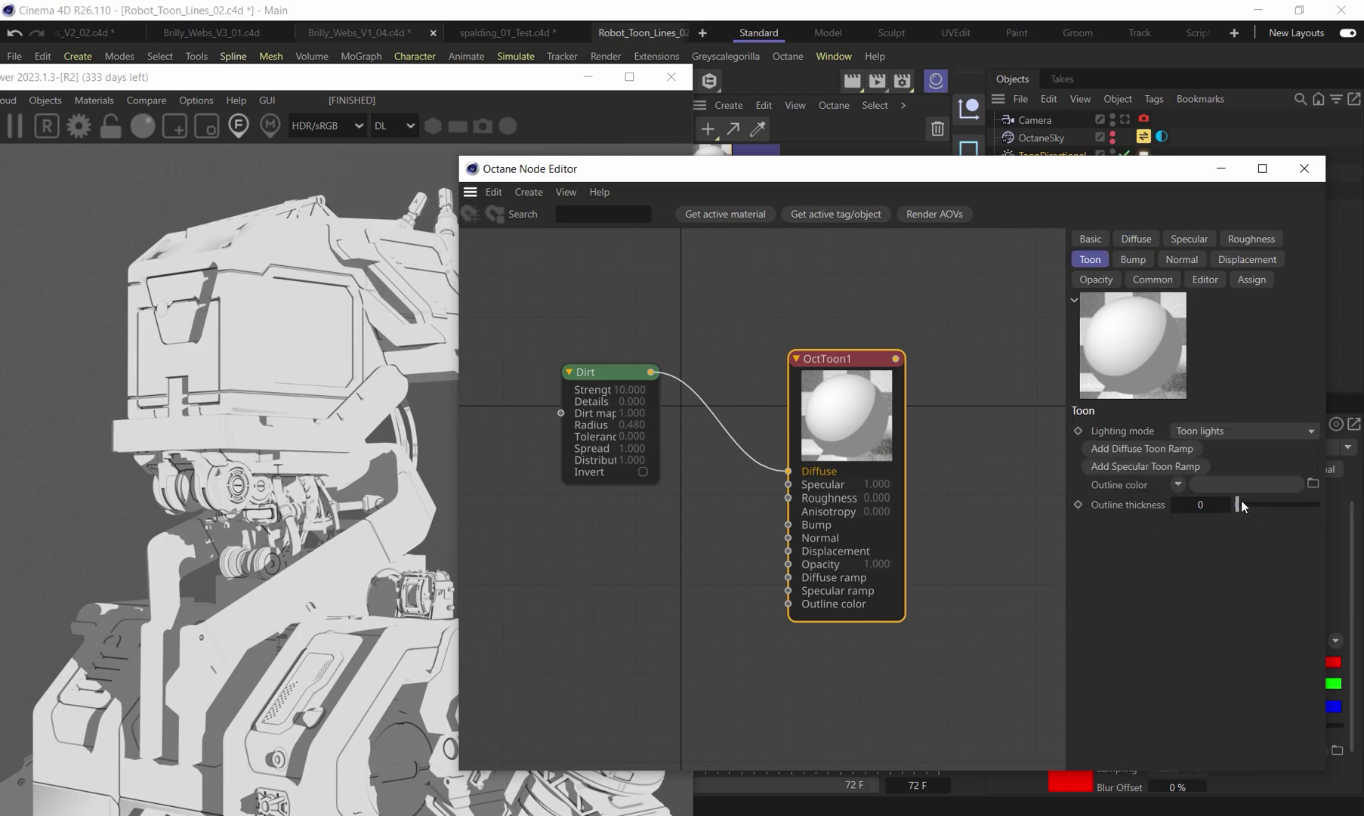
pyautogui.moveTo(1241, 501); pyautogui.dragTo(1279, 500)
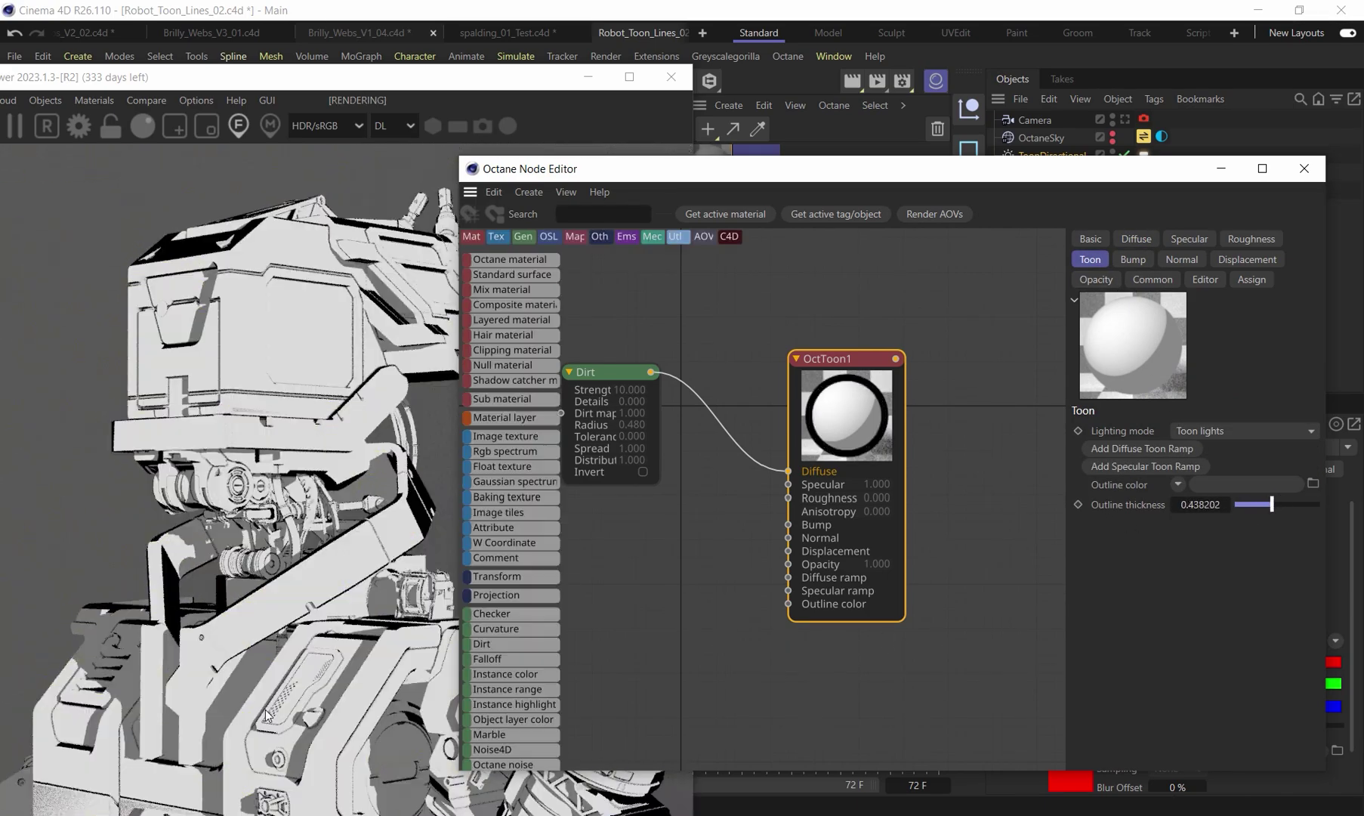
pyautogui.moveTo(1244, 509); pyautogui.dragTo(1143, 517)
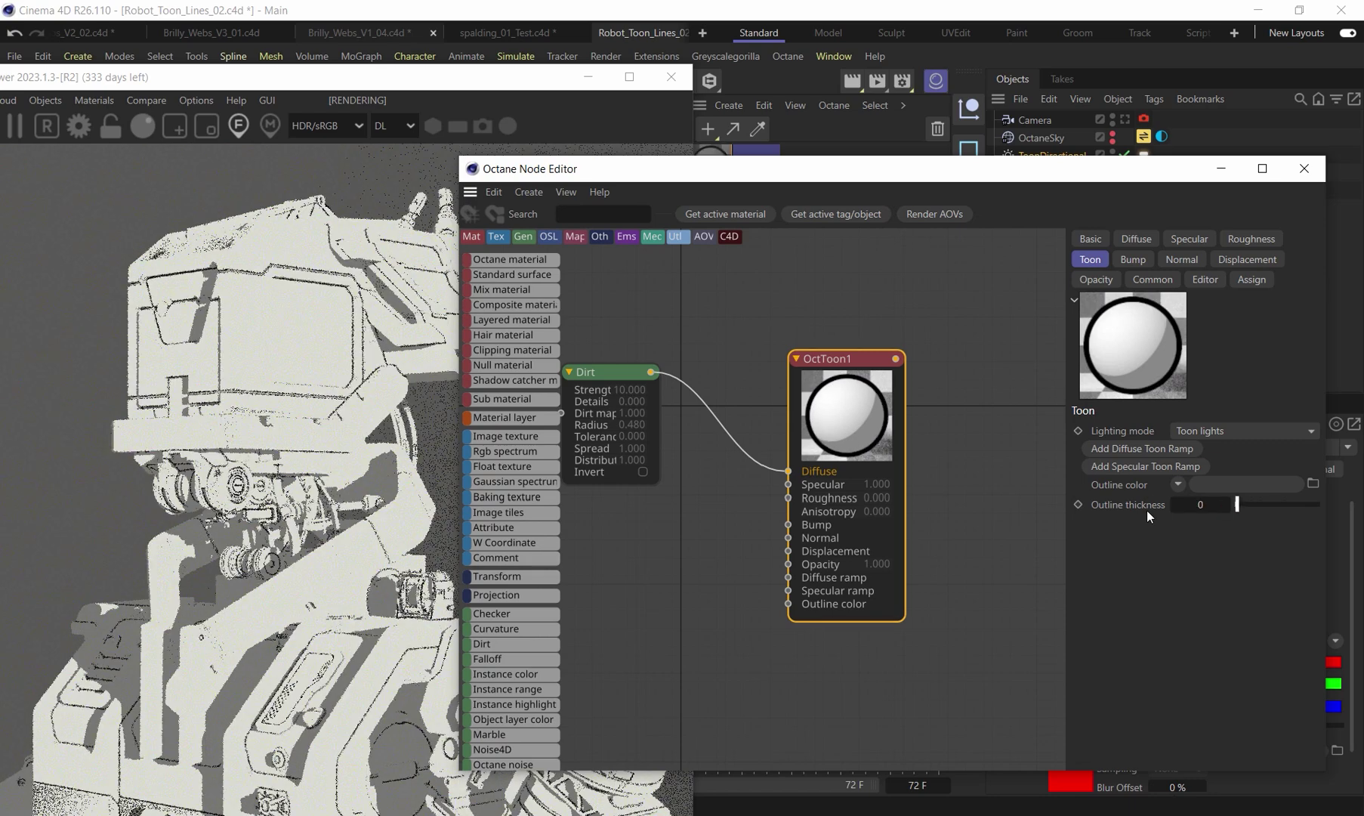
# - Insert a Multiply node between the Dirt node and OctToon1's Diffuse input, with the Dirt feeding Texture1
pyautogui.moveTo(613, 372); pyautogui.dragTo(616, 341)
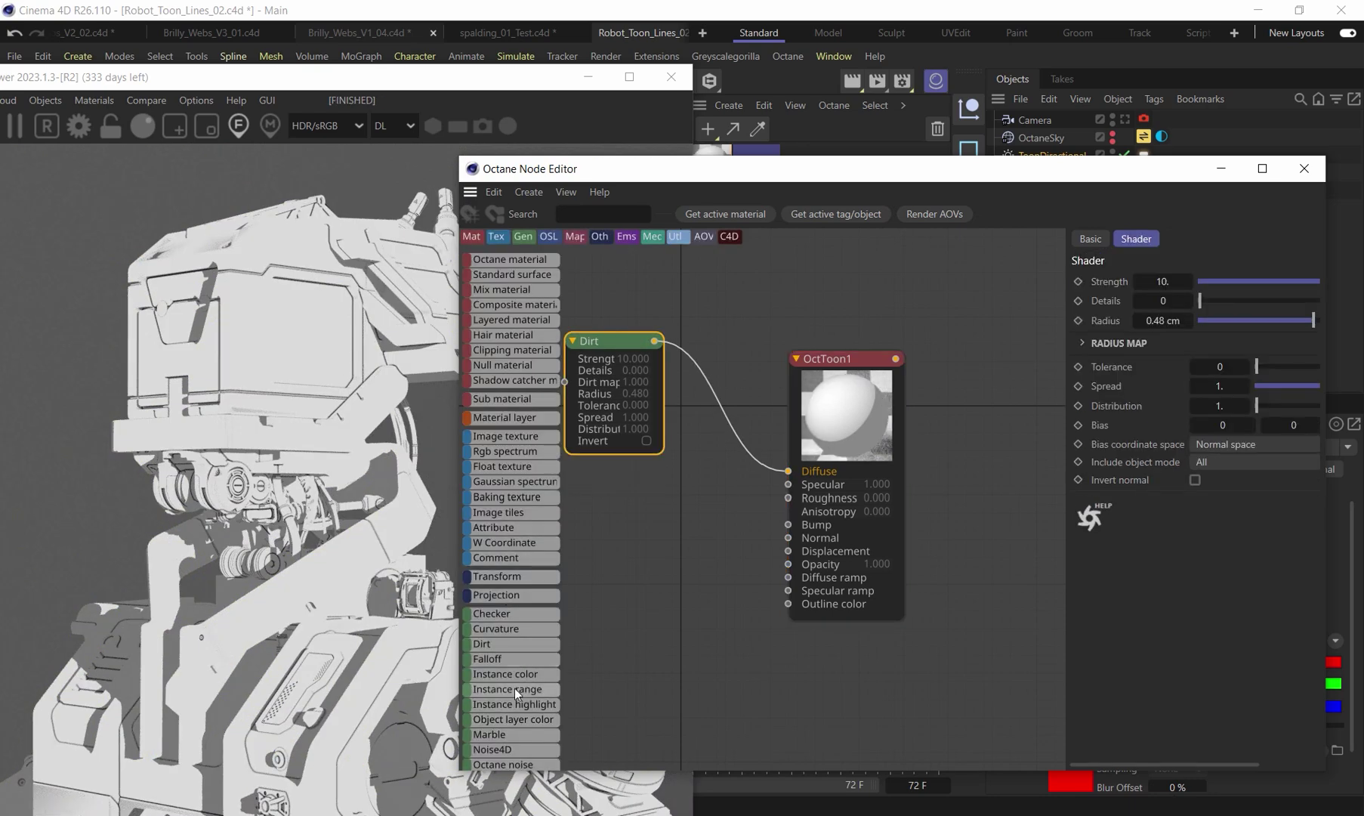
pyautogui.scroll(-5, 515, 688)
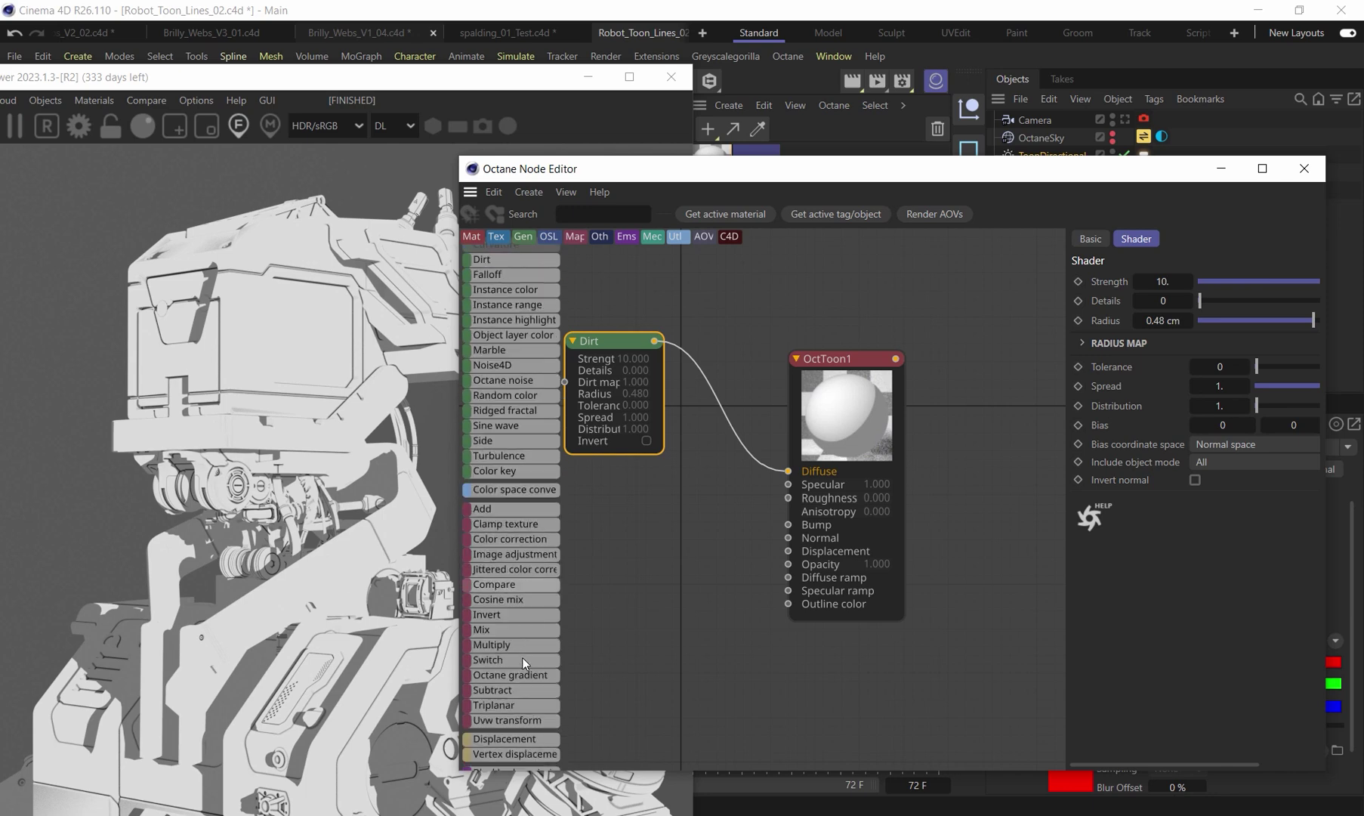
pyautogui.moveTo(512, 644); pyautogui.dragTo(714, 400)
pyautogui.moveTo(604, 347); pyautogui.dragTo(571, 309)
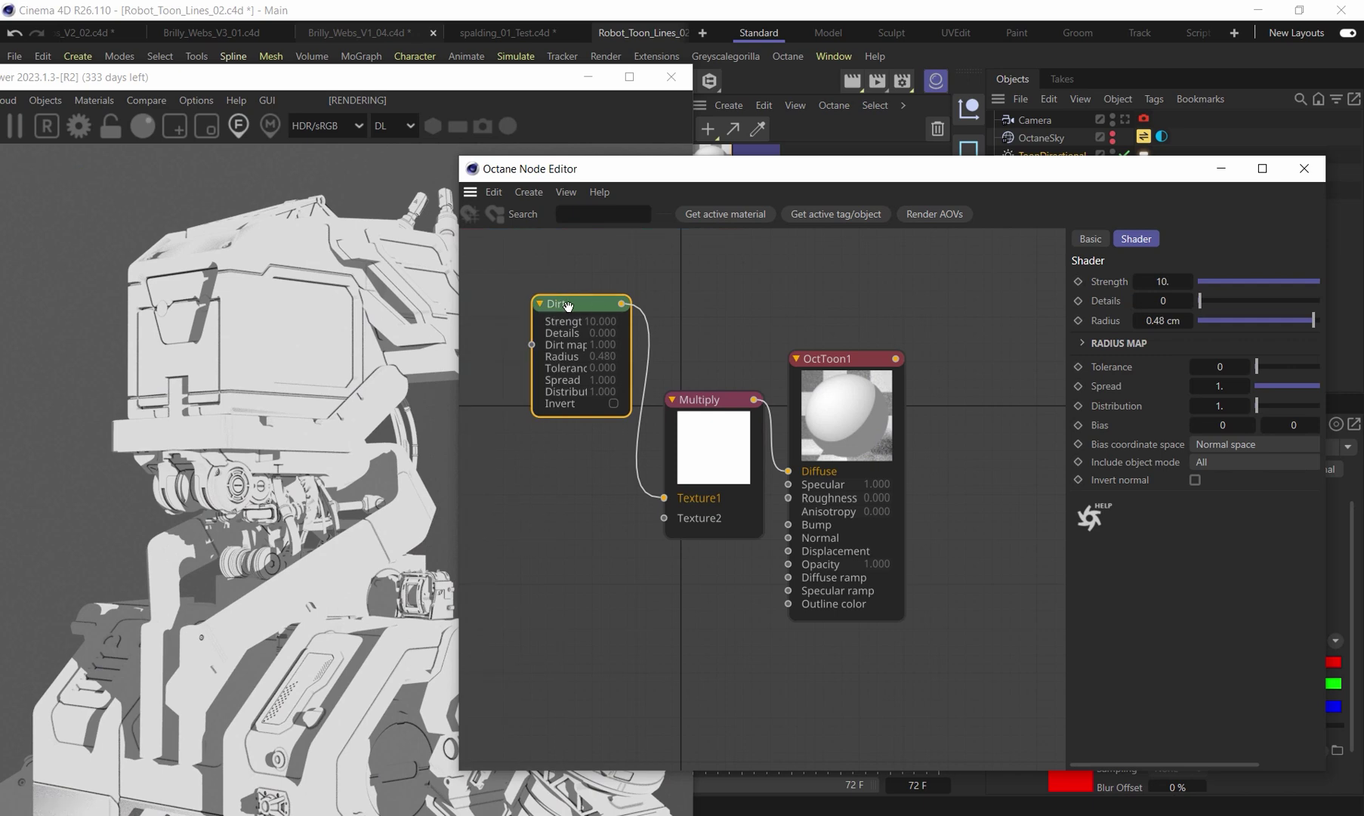
# - Duplicate the Dirt node and connect the copy directly to OctToon1's Diffuse input, bypassing the Multiply node
pyautogui.keyDown('ctrl'); pyautogui.moveTo(569, 306); pyautogui.dragTo(792, 475); pyautogui.keyUp('ctrl')
pyautogui.moveTo(706, 399); pyautogui.dragTo(705, 297)
pyautogui.moveTo(574, 303); pyautogui.dragTo(531, 272)
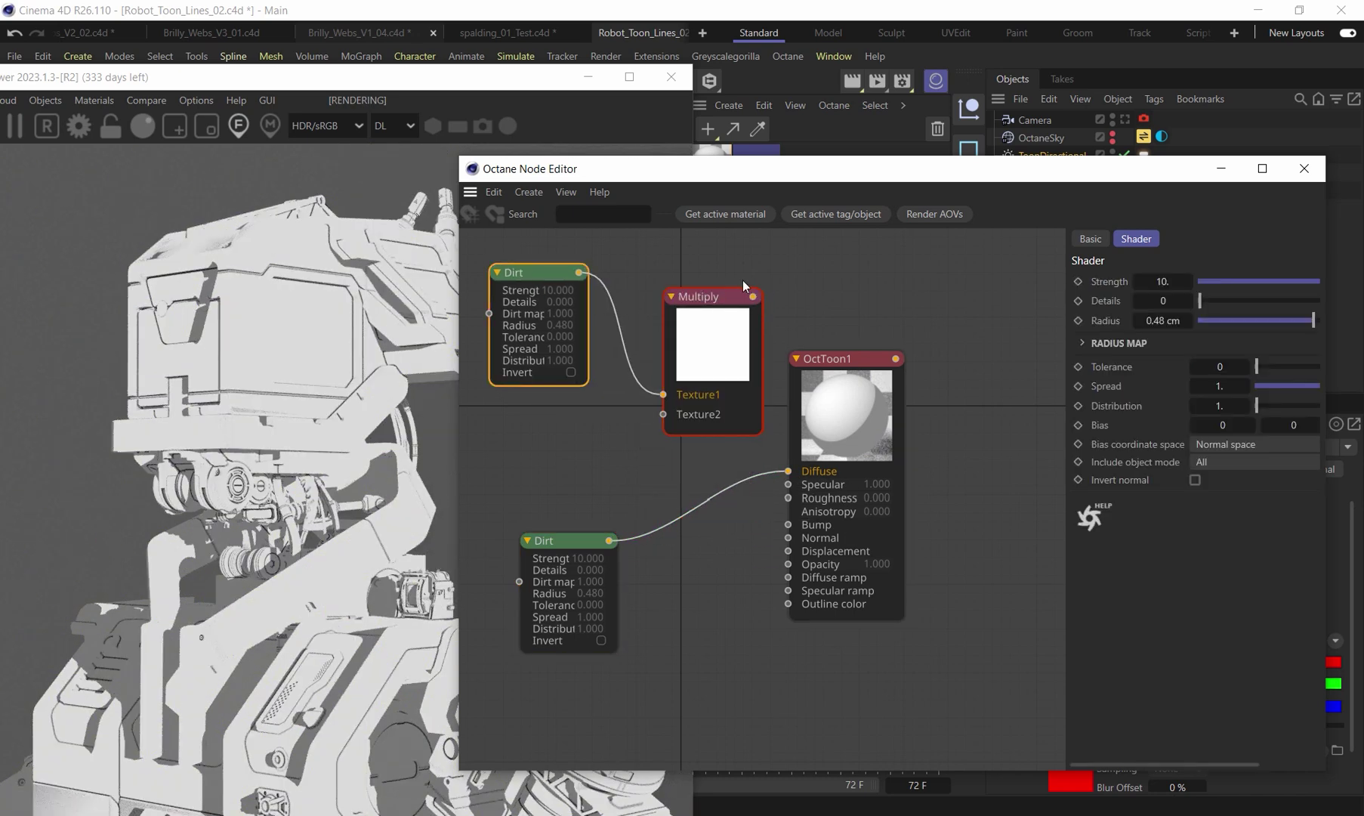
pyautogui.moveTo(733, 296); pyautogui.dragTo(680, 310)
pyautogui.moveTo(561, 560); pyautogui.dragTo(615, 507)
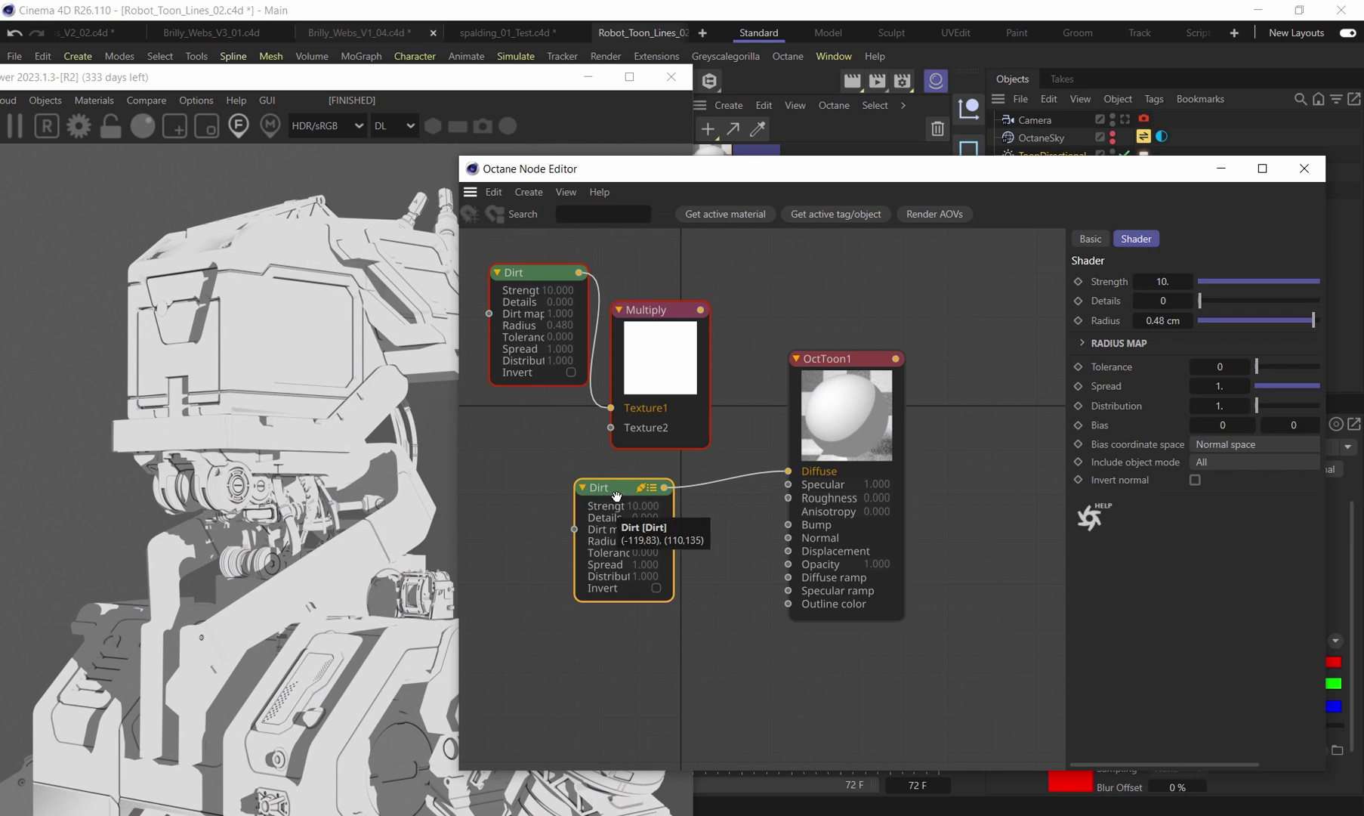
# - On the second Dirt node, enable Invert normal, set the include object mode to Self and the radius to about 0.6 cm
pyautogui.click(1196, 481)
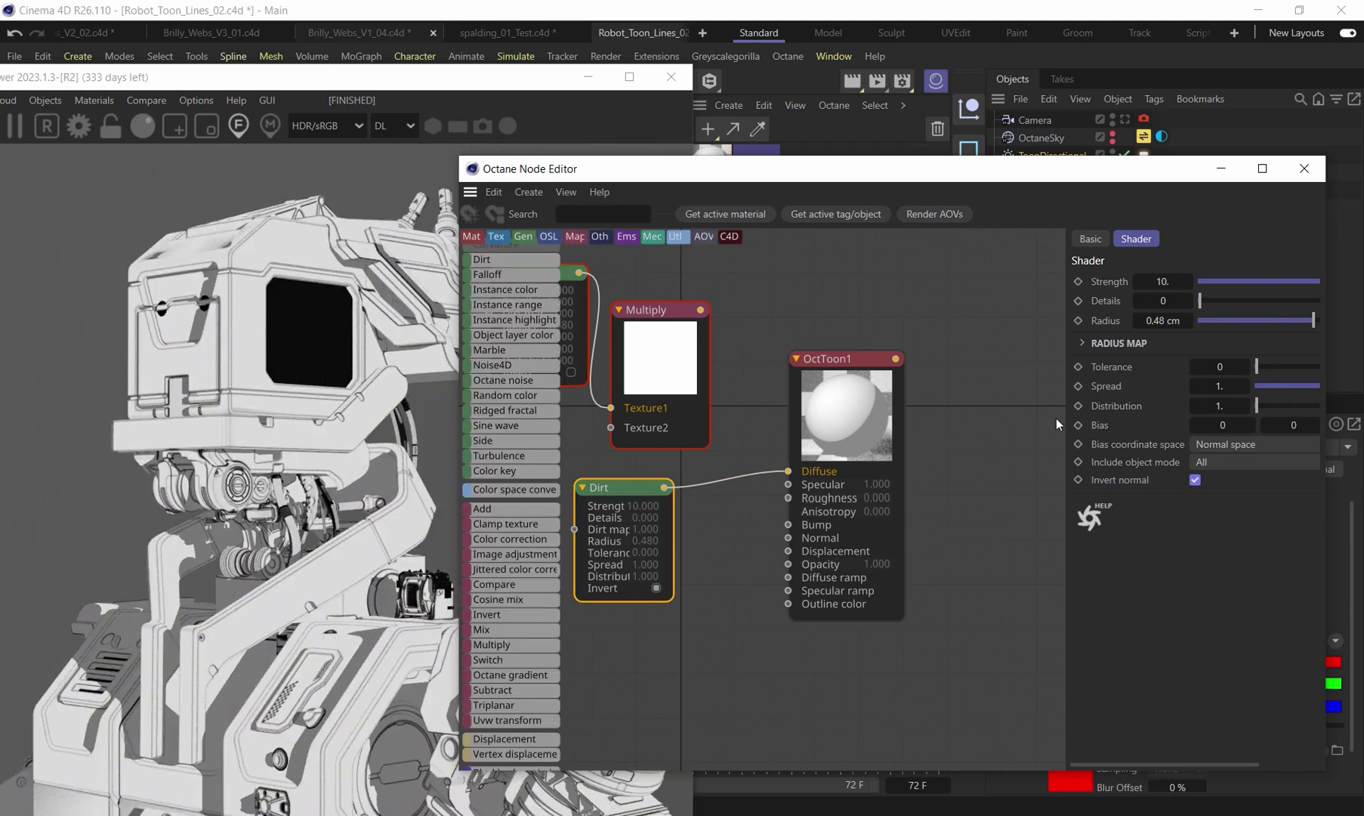
pyautogui.moveTo(1314, 321)
pyautogui.mouseDown()
pyautogui.moveTo(1261, 320)
pyautogui.moveTo(1328, 322)
pyautogui.mouseUp()
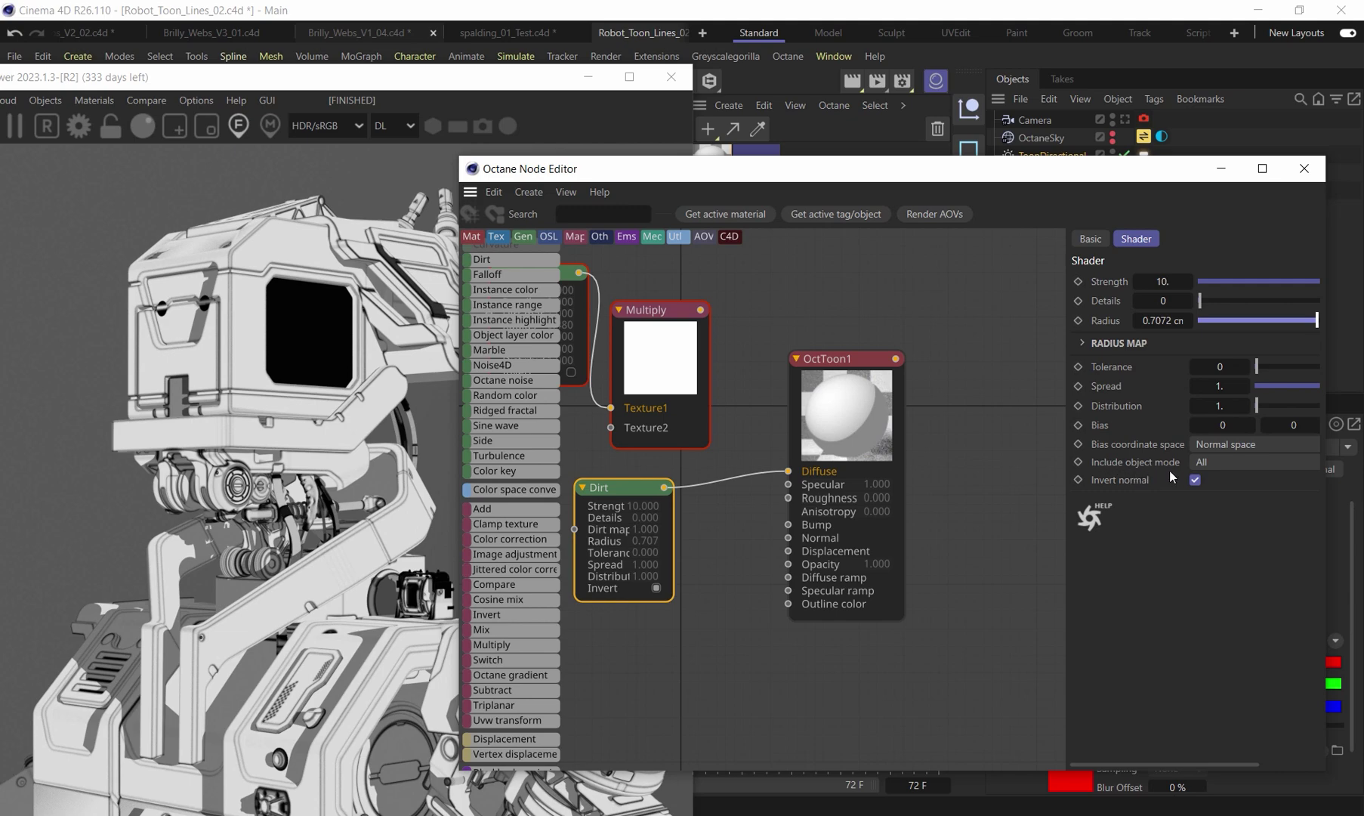
pyautogui.click(1218, 462)
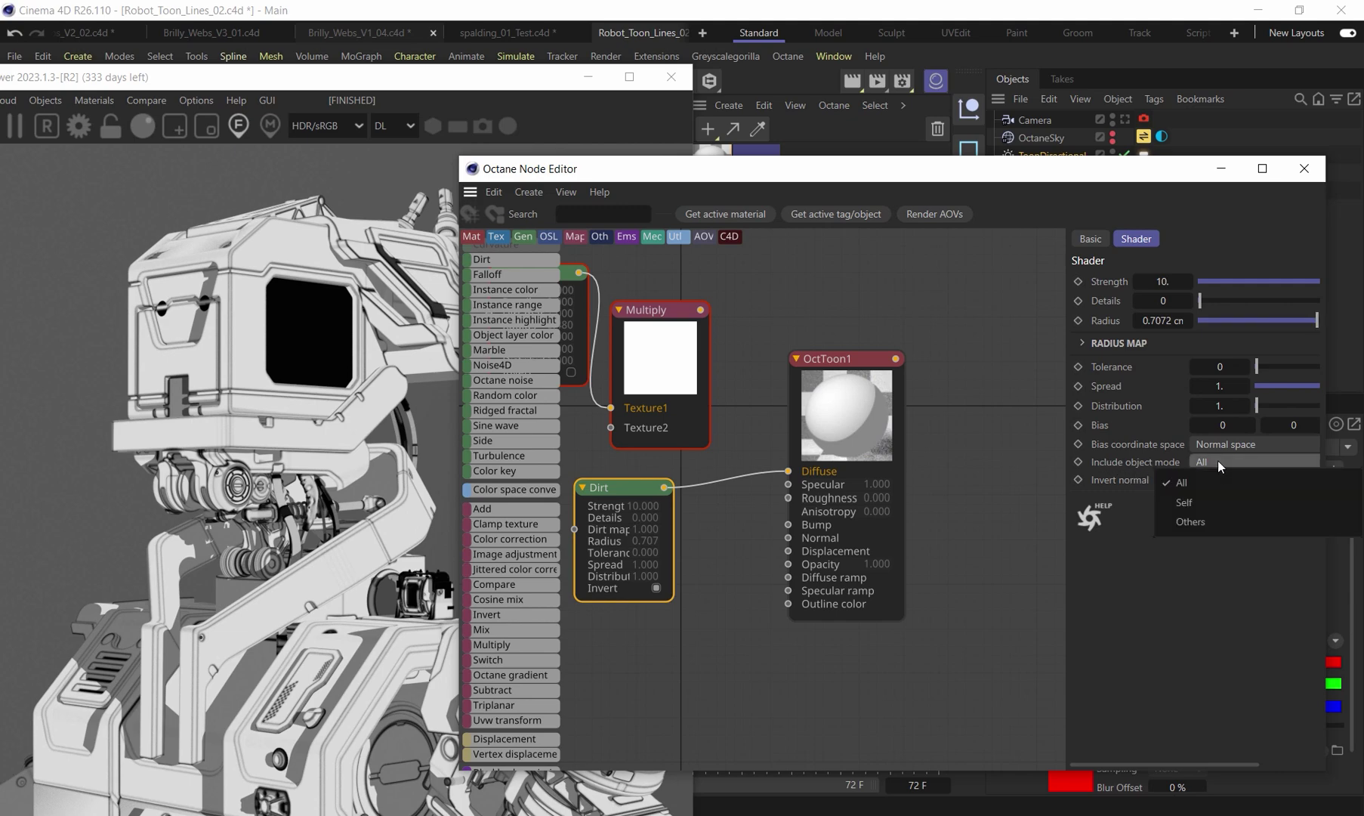
pyautogui.click(1195, 503)
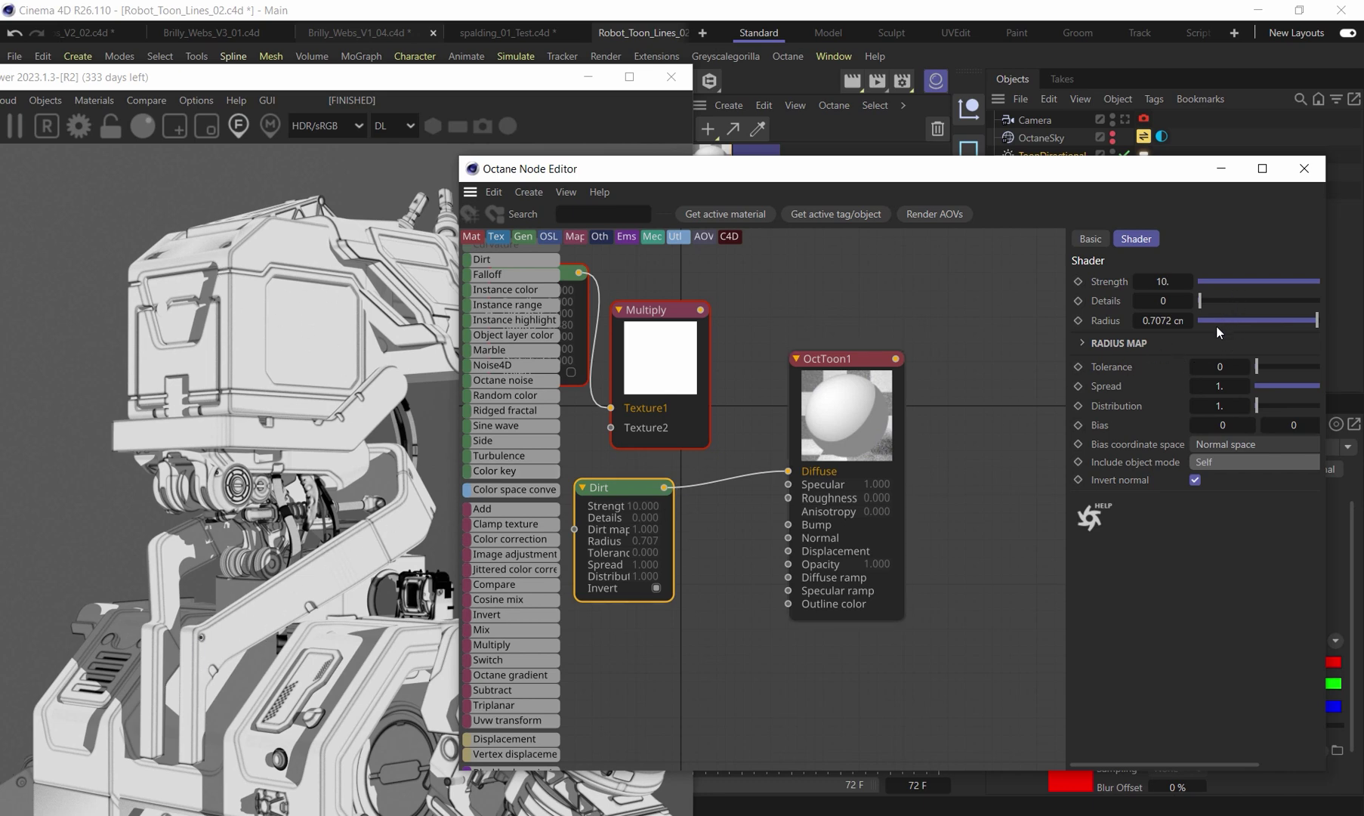
pyautogui.moveTo(1318, 321)
pyautogui.mouseDown()
pyautogui.moveTo(1269, 316)
pyautogui.moveTo(1340, 321)
pyautogui.moveTo(1318, 324)
pyautogui.mouseUp()
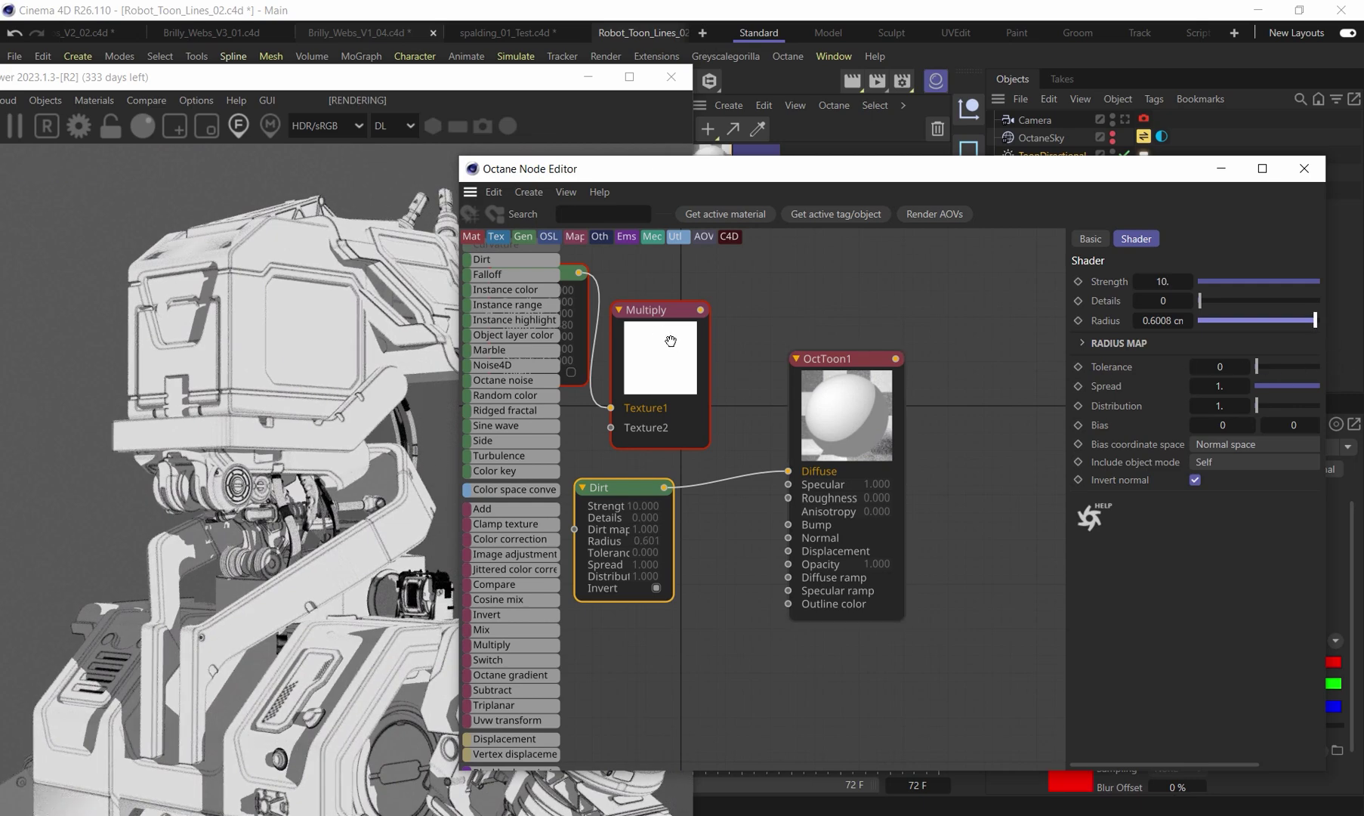
# - Connect the second Dirt node to the Multiply node's Texture2 and the Multiply output to OctToon1's Diffuse input
pyautogui.moveTo(789, 472); pyautogui.dragTo(611, 427)
pyautogui.moveTo(627, 490); pyautogui.dragTo(543, 440)
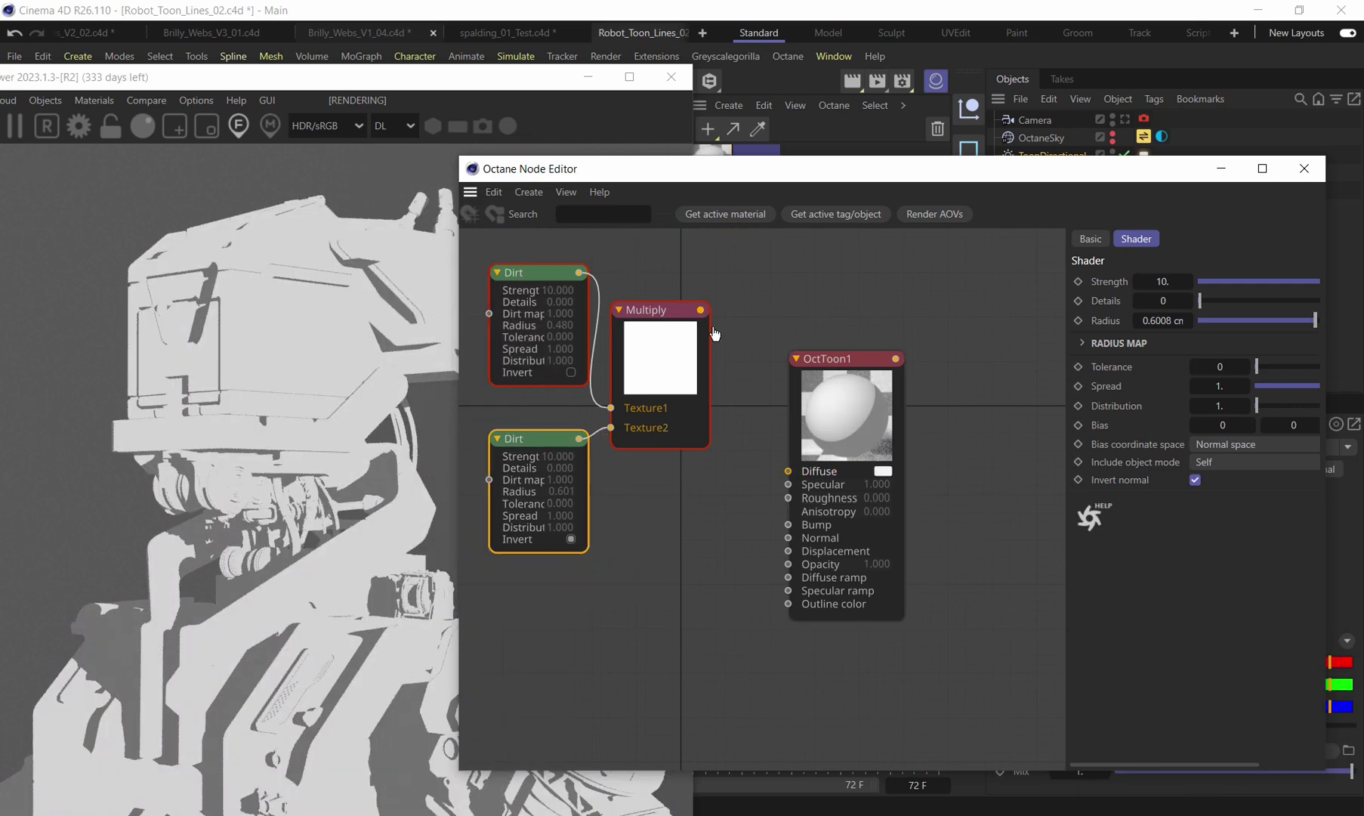
pyautogui.moveTo(701, 309); pyautogui.dragTo(789, 472)
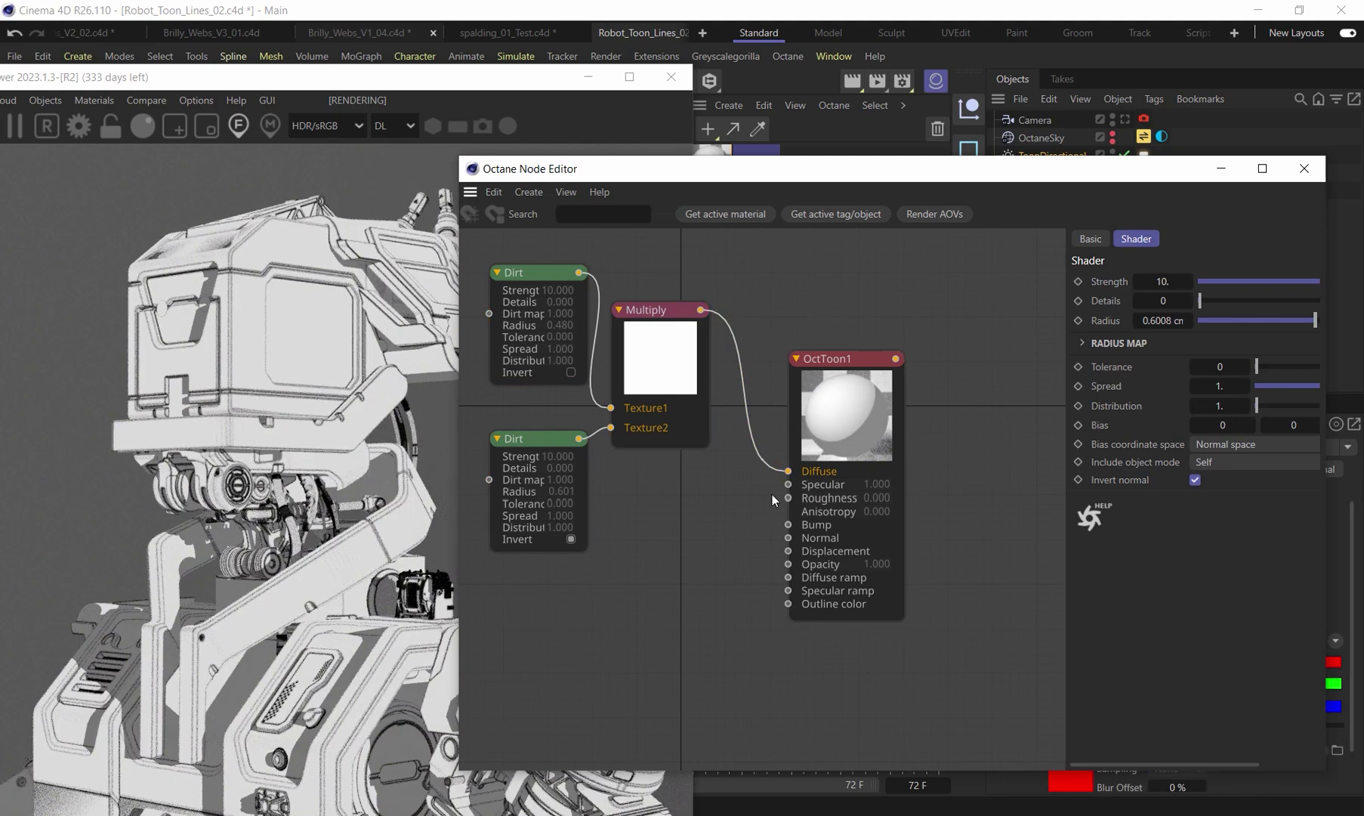
# - Compare against an outline thickness of about 0.3 with Multiply unplugged, reconnect Multiply to Diffuse and return the thickness to 0
pyautogui.moveTo(533, 595)
pyautogui.moveTo(599, 168); pyautogui.dragTo(674, 150)
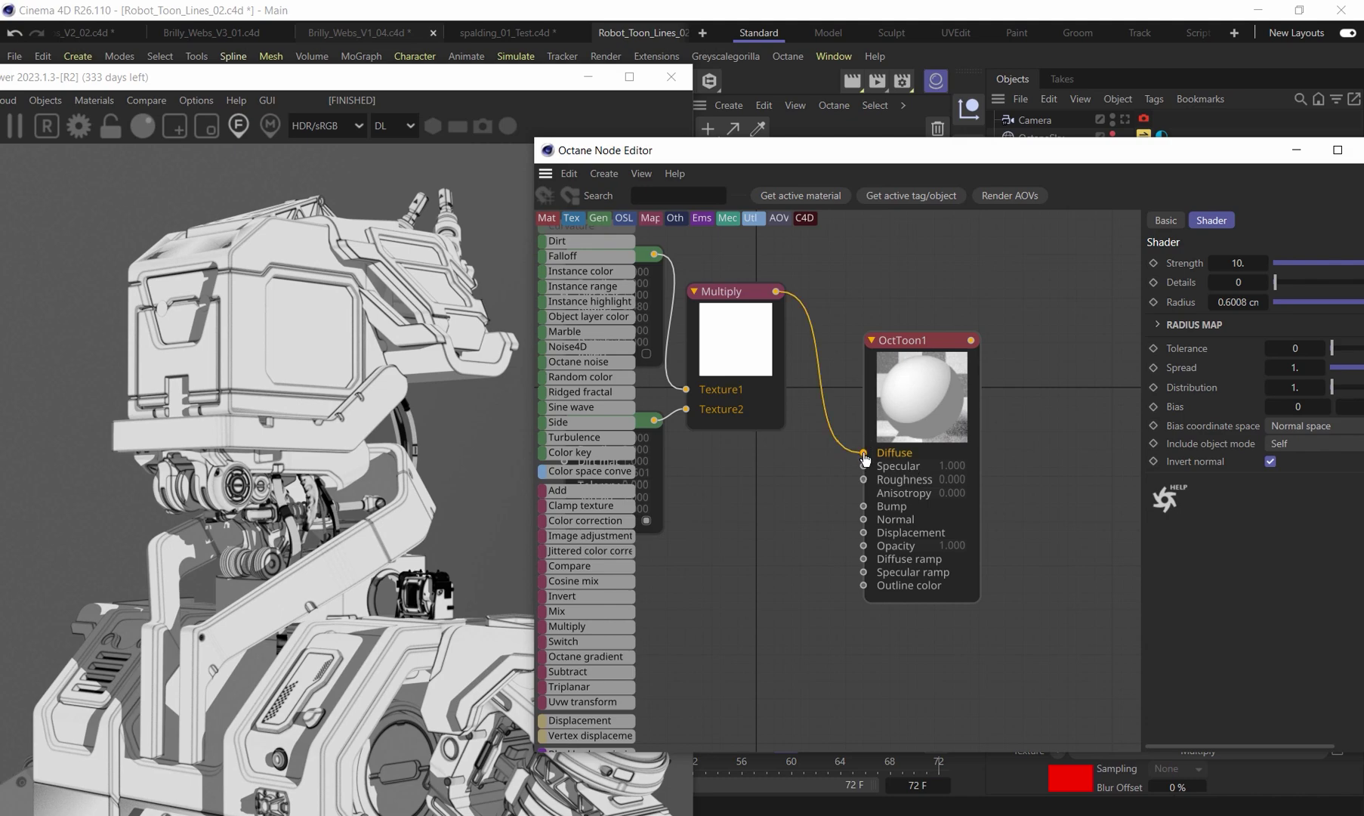
pyautogui.moveTo(865, 454); pyautogui.dragTo(837, 467)
pyautogui.click(917, 400)
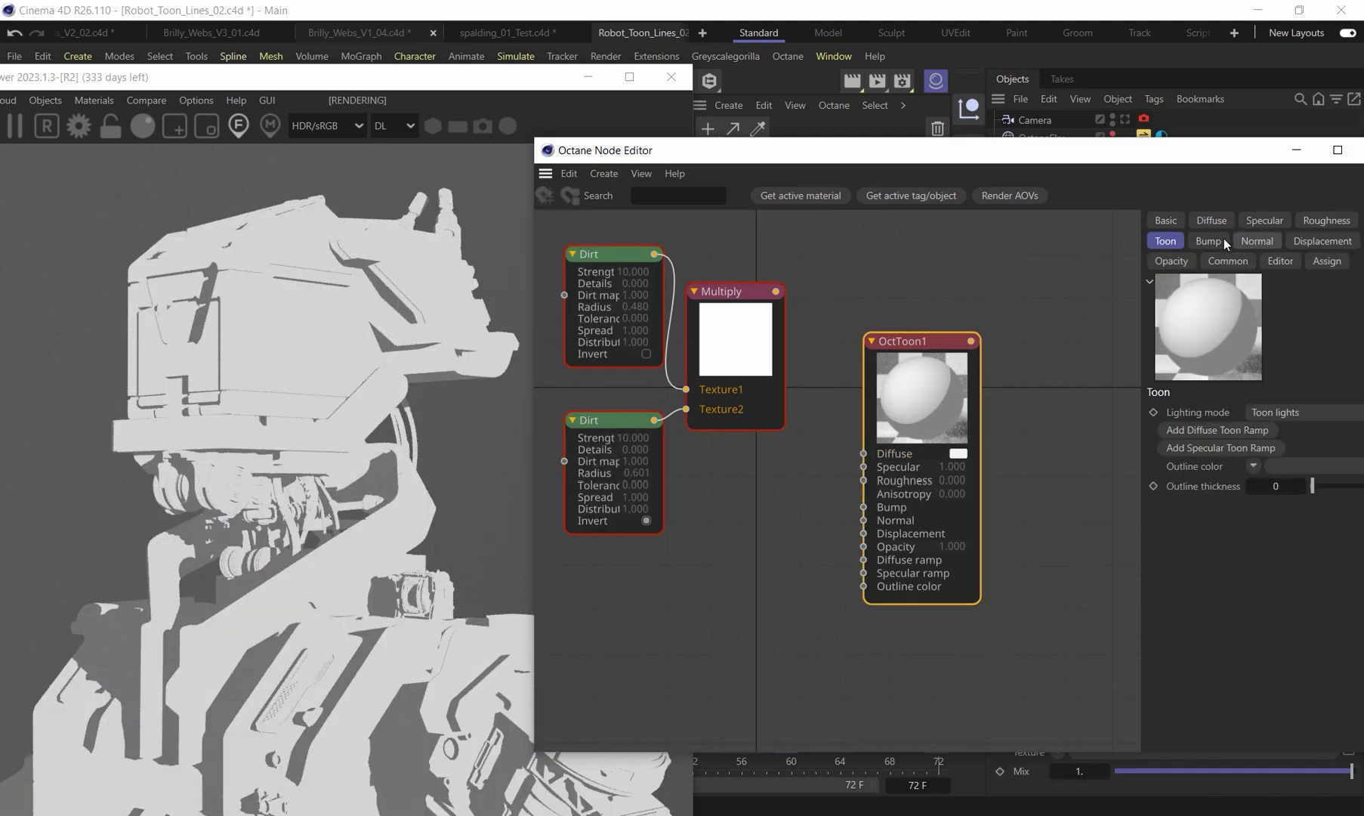
pyautogui.moveTo(1314, 484); pyautogui.dragTo(1336, 486)
pyautogui.moveTo(775, 295); pyautogui.dragTo(863, 453)
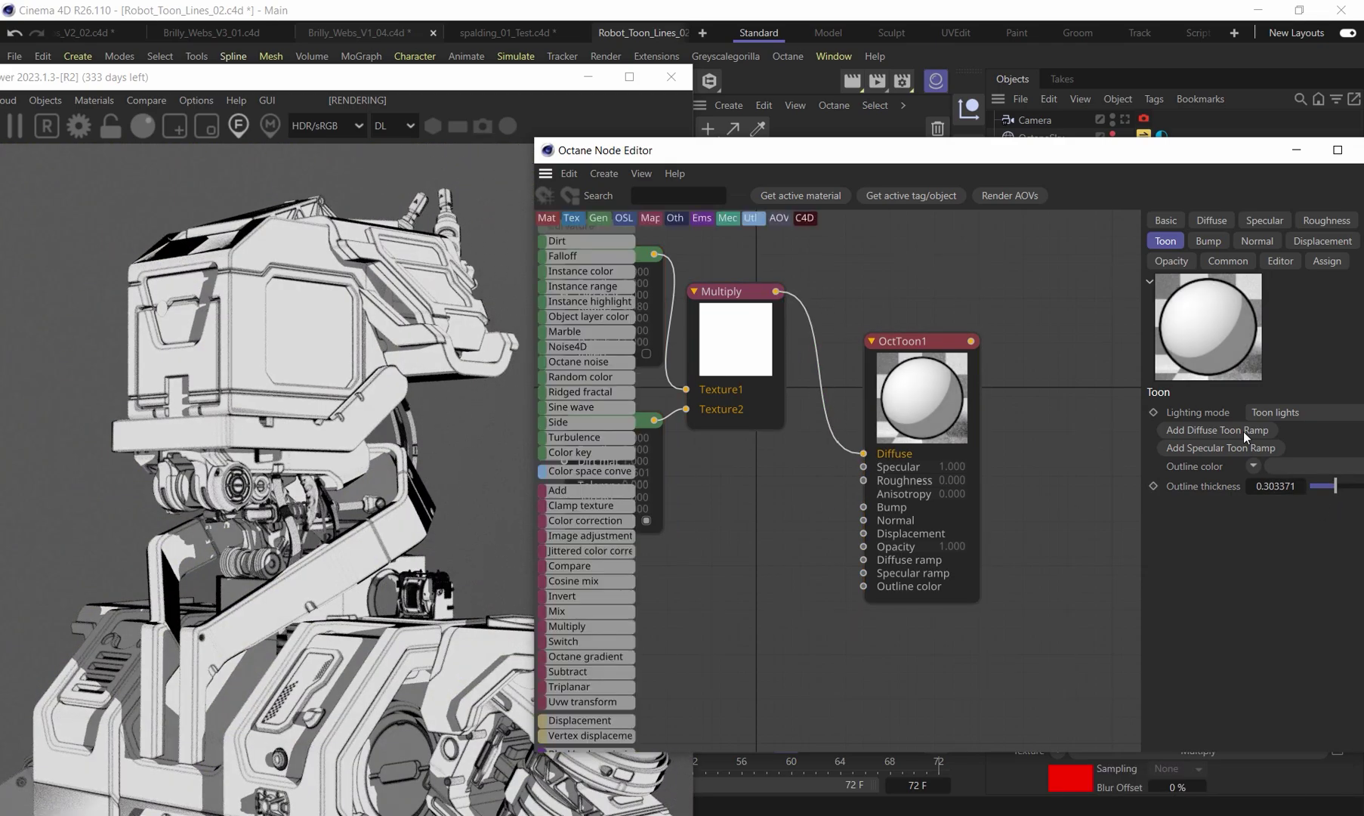
pyautogui.moveTo(1334, 487); pyautogui.dragTo(1230, 502)
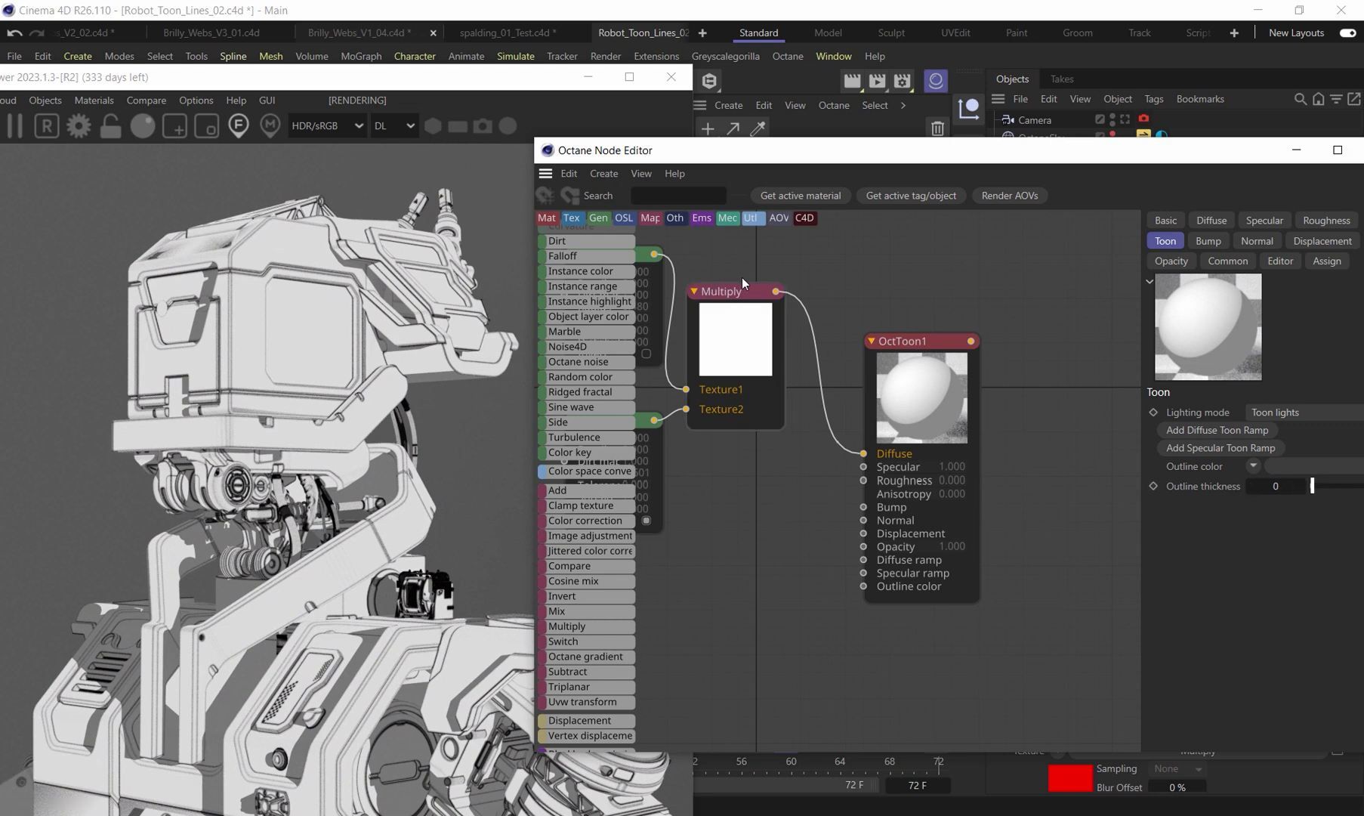
# - Tidy the node graph by aligning the two Dirt nodes one above the other beside the Multiply node
pyautogui.moveTo(729, 358); pyautogui.dragTo(819, 379, button='middle')
pyautogui.moveTo(692, 276); pyautogui.dragTo(681, 290)
pyautogui.moveTo(835, 262); pyautogui.dragTo(722, 521)
pyautogui.click(700, 201)
pyautogui.moveTo(689, 287); pyautogui.dragTo(697, 281)
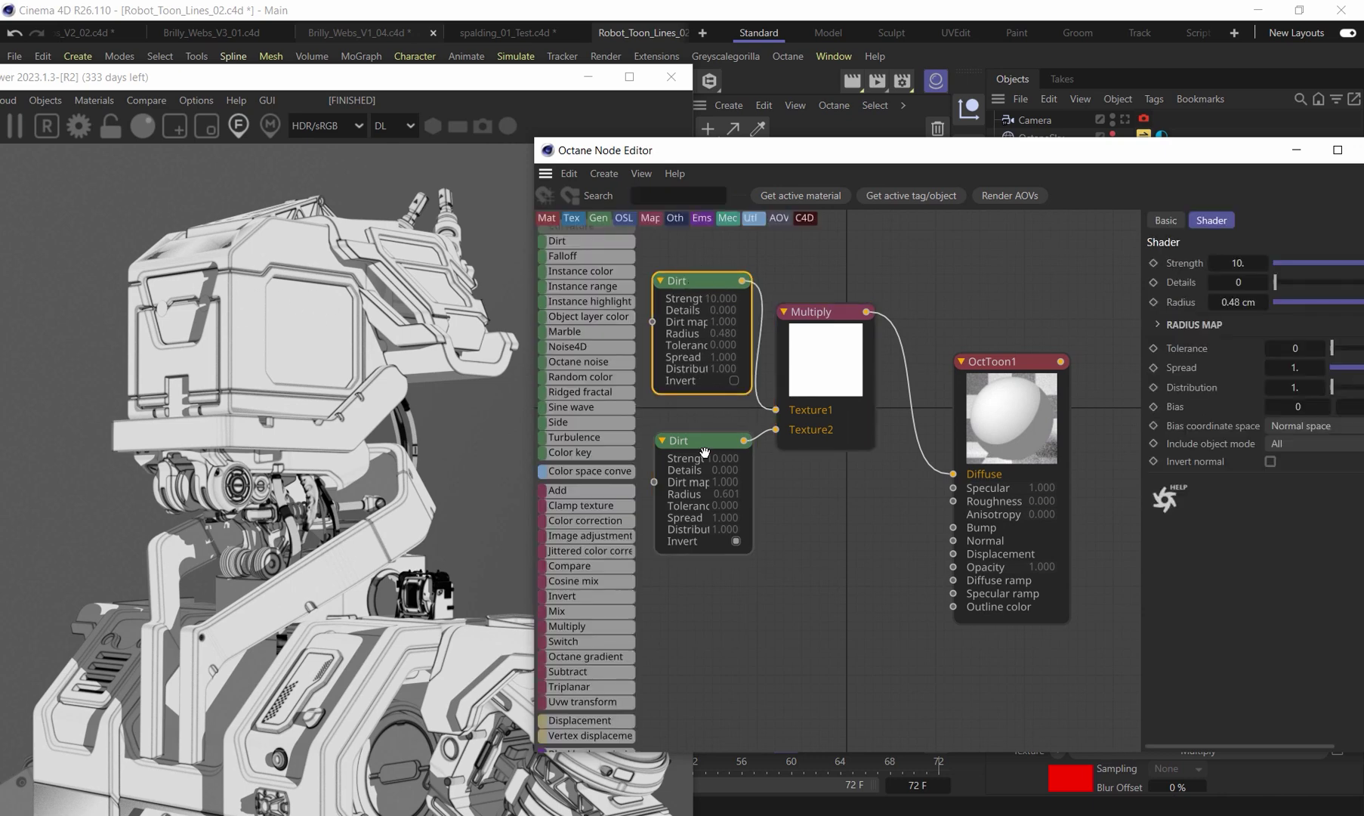
pyautogui.moveTo(696, 453); pyautogui.dragTo(691, 440)
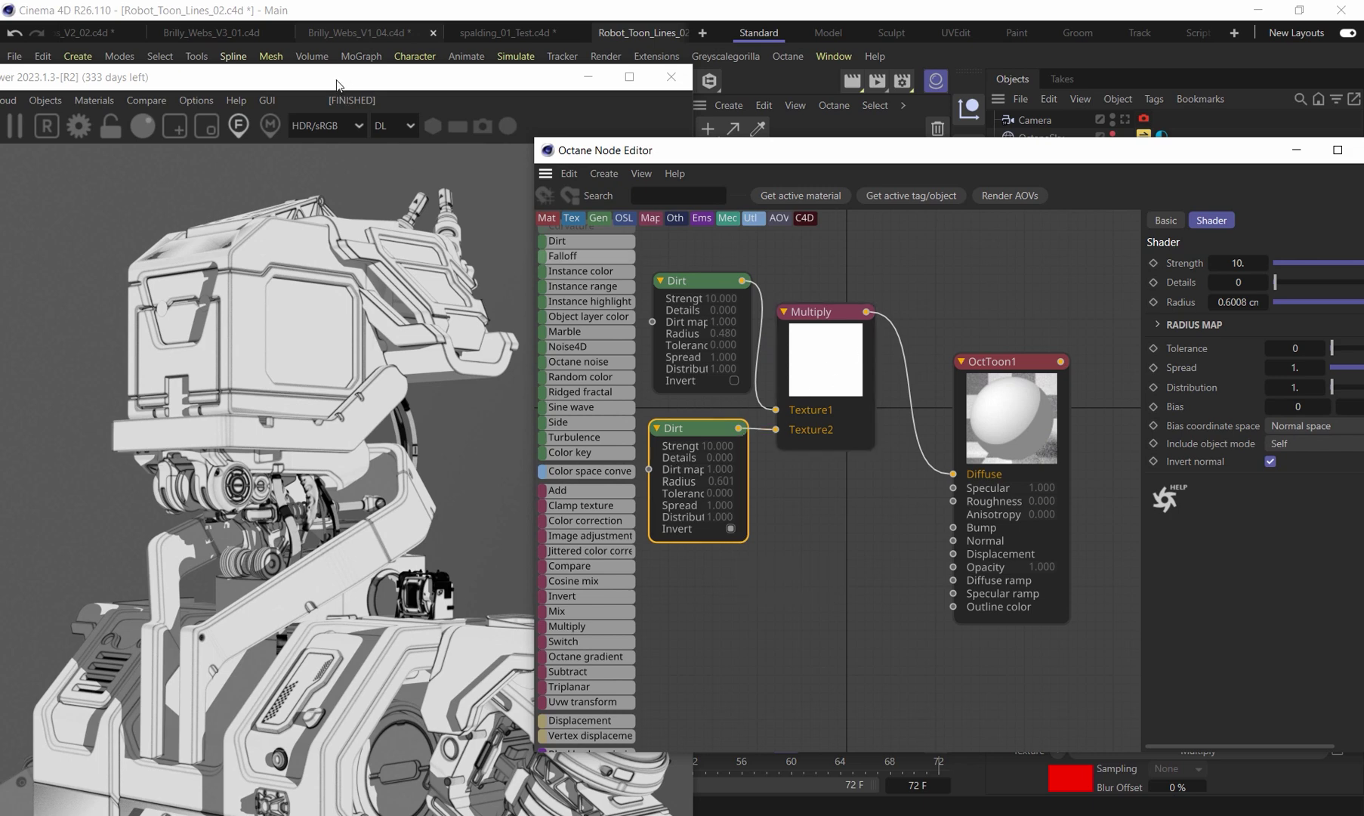
# - Examine the Dirt lines on the robot's head up close in the Live Viewer and return to the Camera.3 view
pyautogui.moveTo(338, 85); pyautogui.dragTo(803, 102)
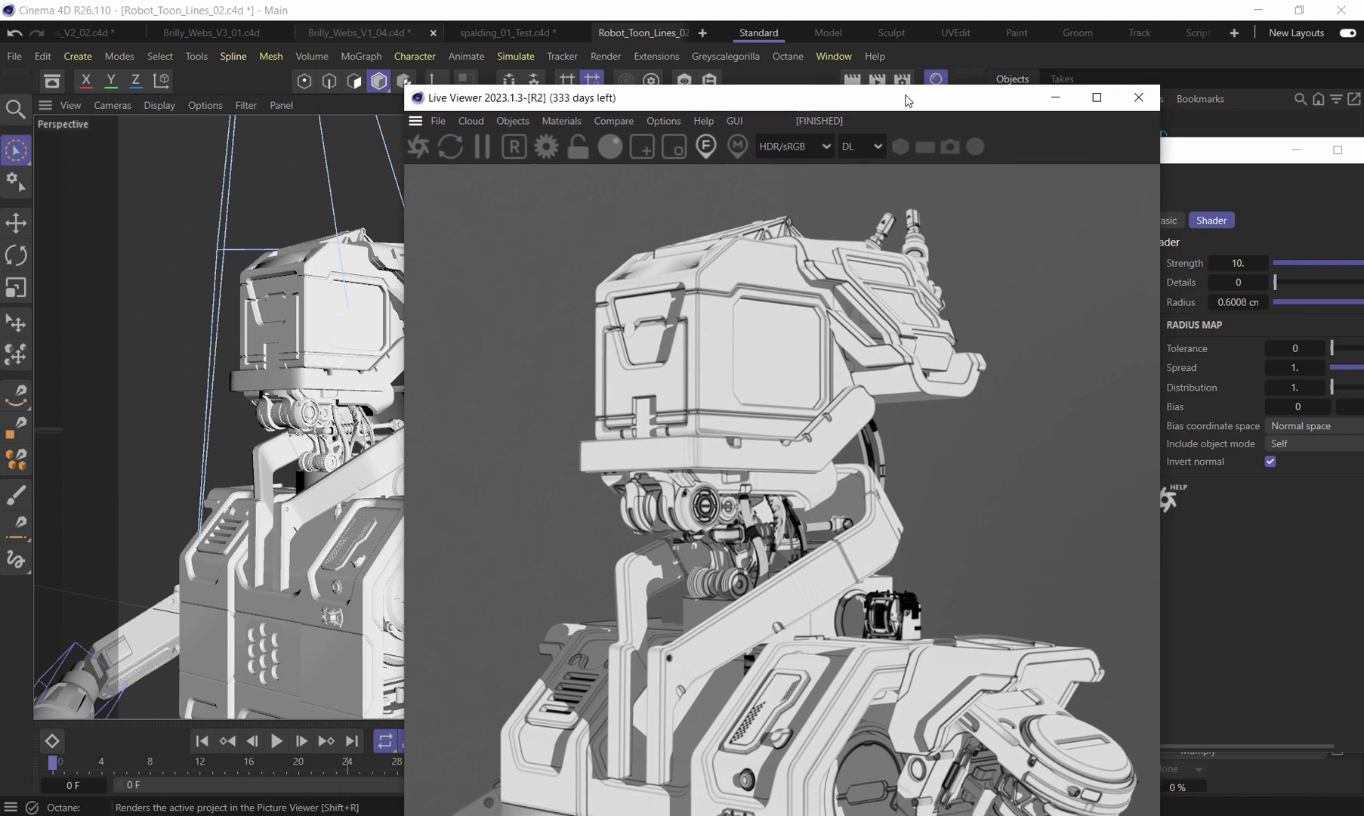
pyautogui.moveTo(902, 98); pyautogui.dragTo(887, 300)
pyautogui.click(1125, 120)
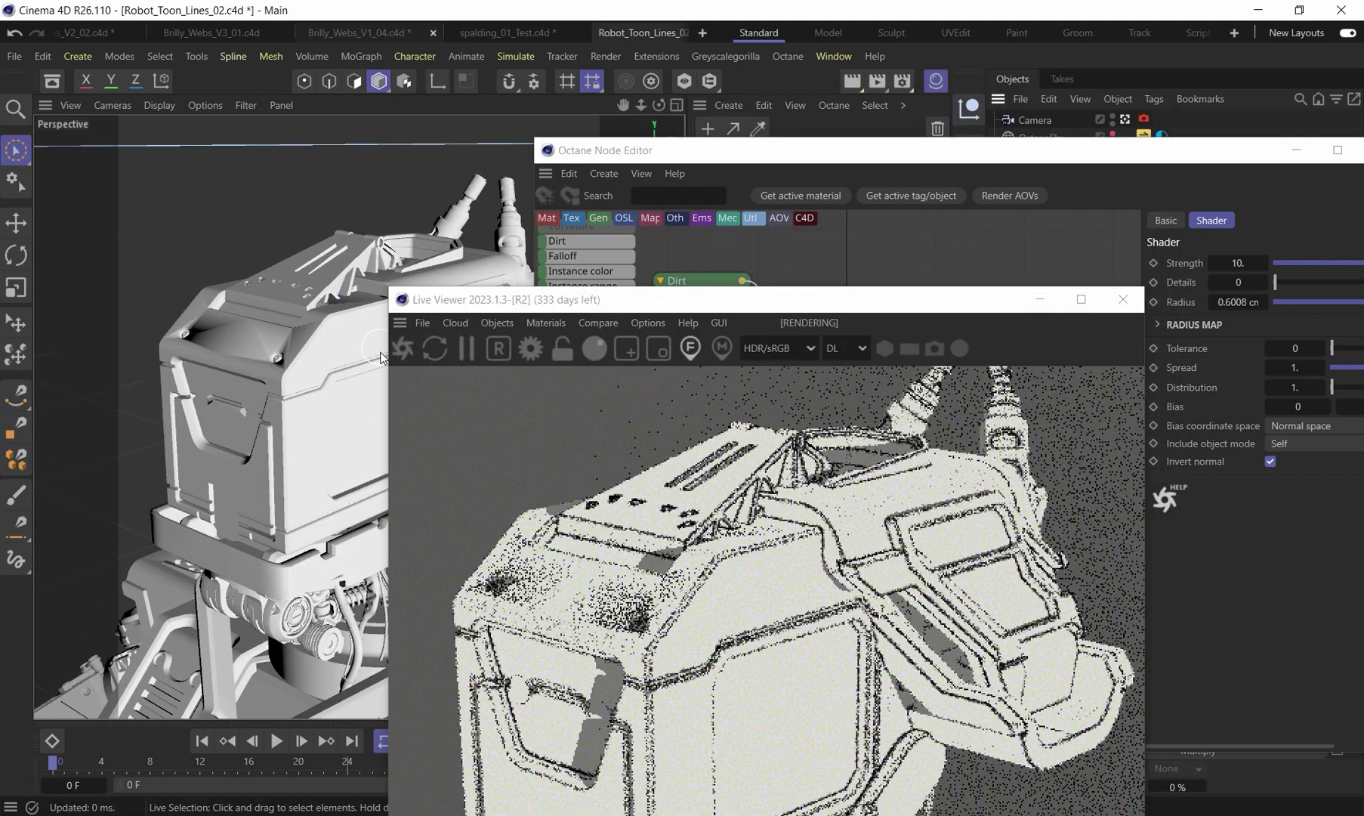
pyautogui.click(1125, 120)
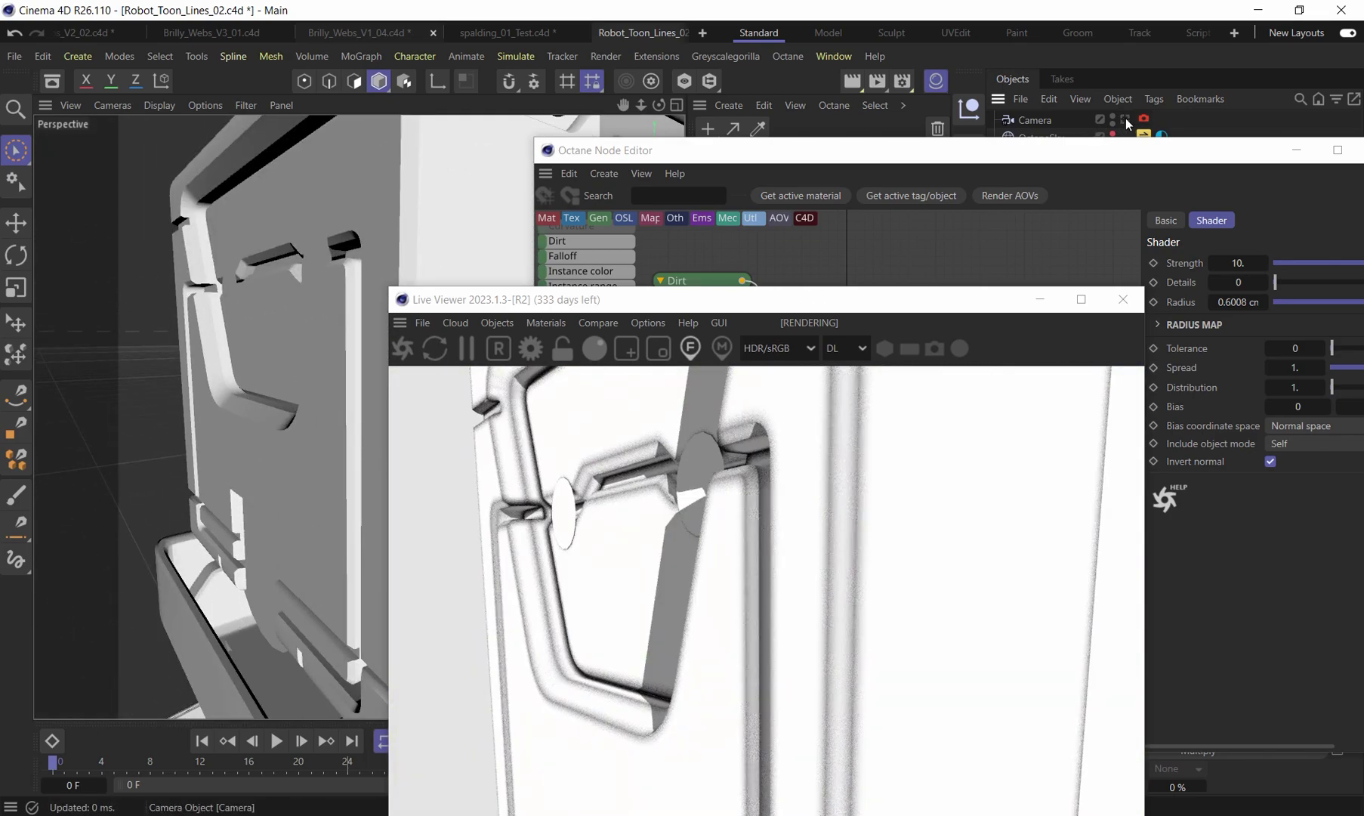
pyautogui.click(1125, 119)
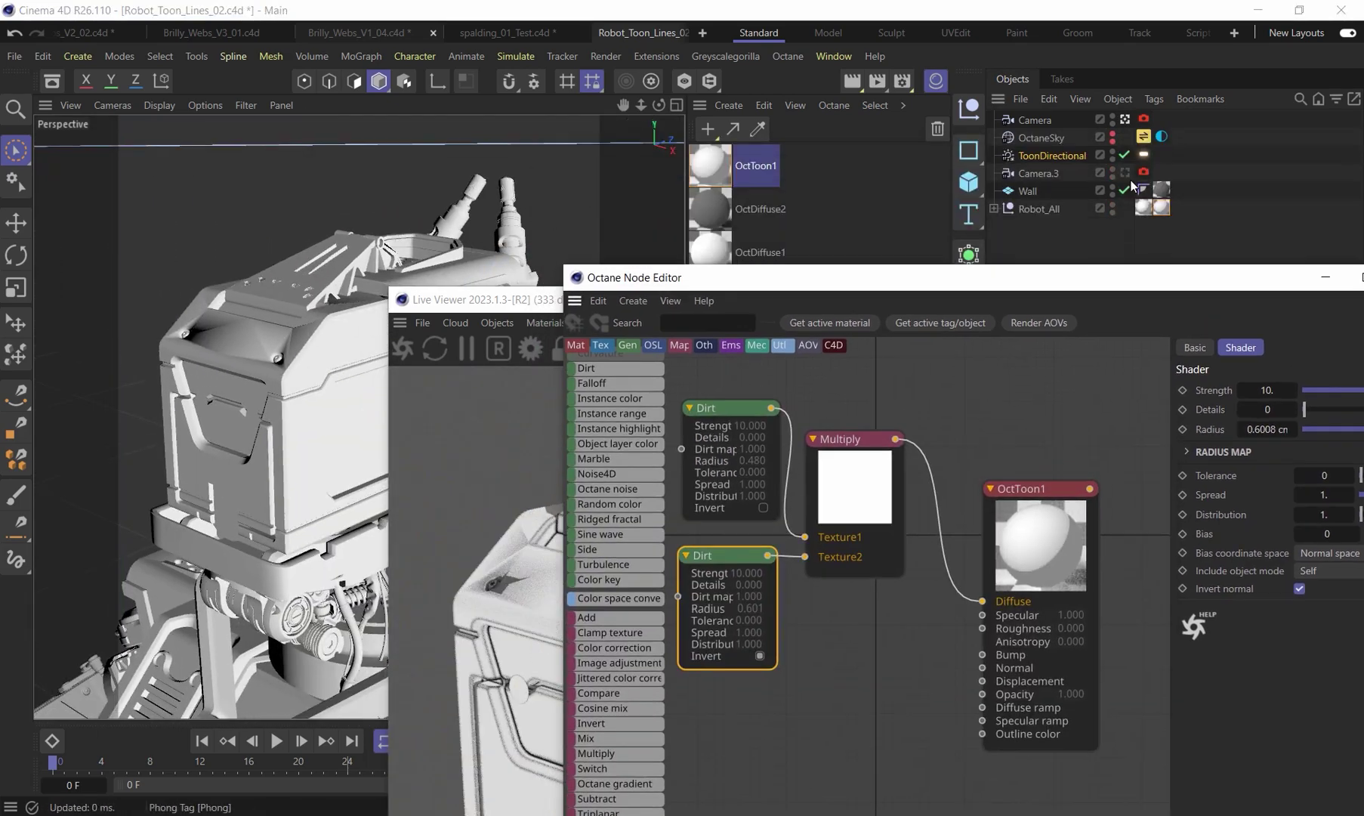
pyautogui.click(1126, 173)
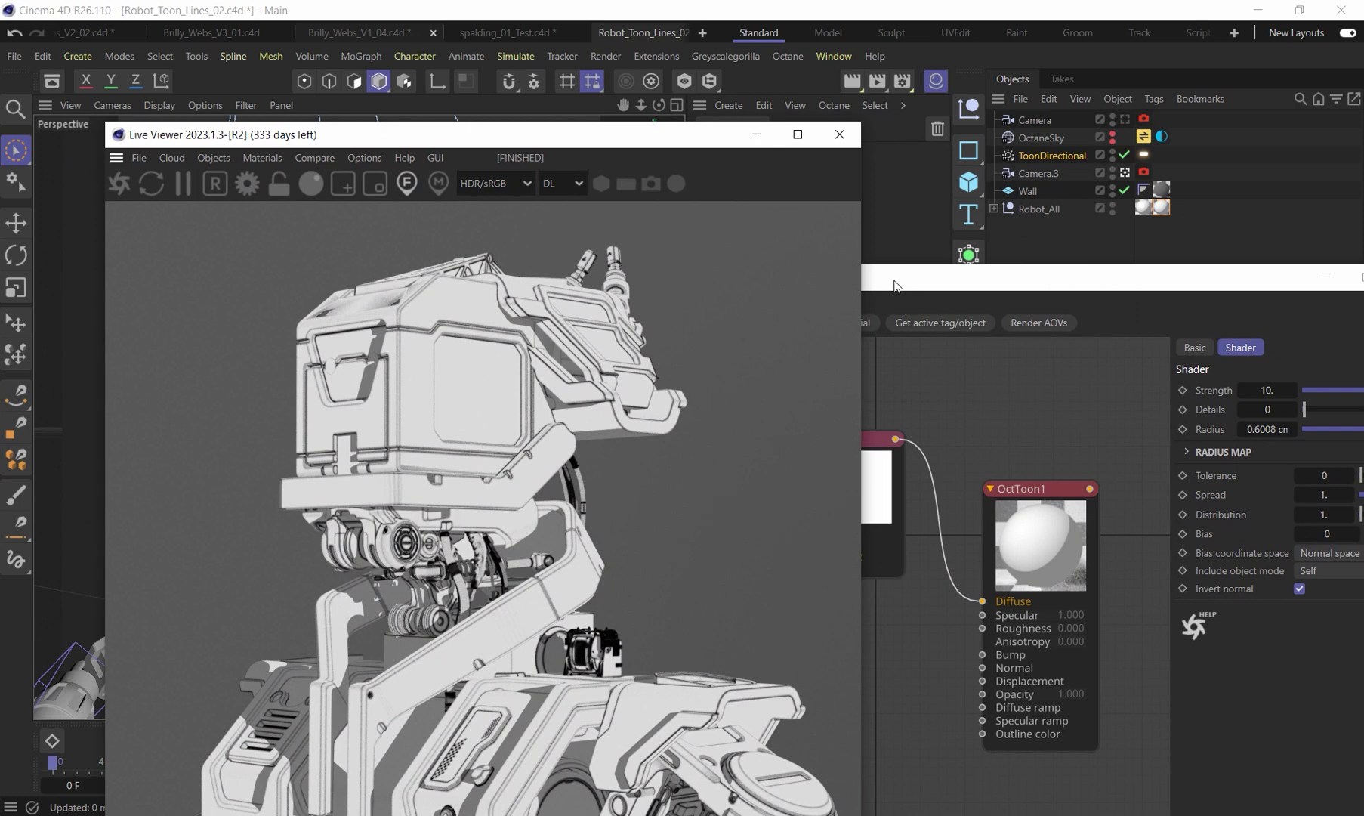
pyautogui.moveTo(487, 136); pyautogui.dragTo(413, 53)
pyautogui.moveTo(866, 285); pyautogui.dragTo(746, 176)
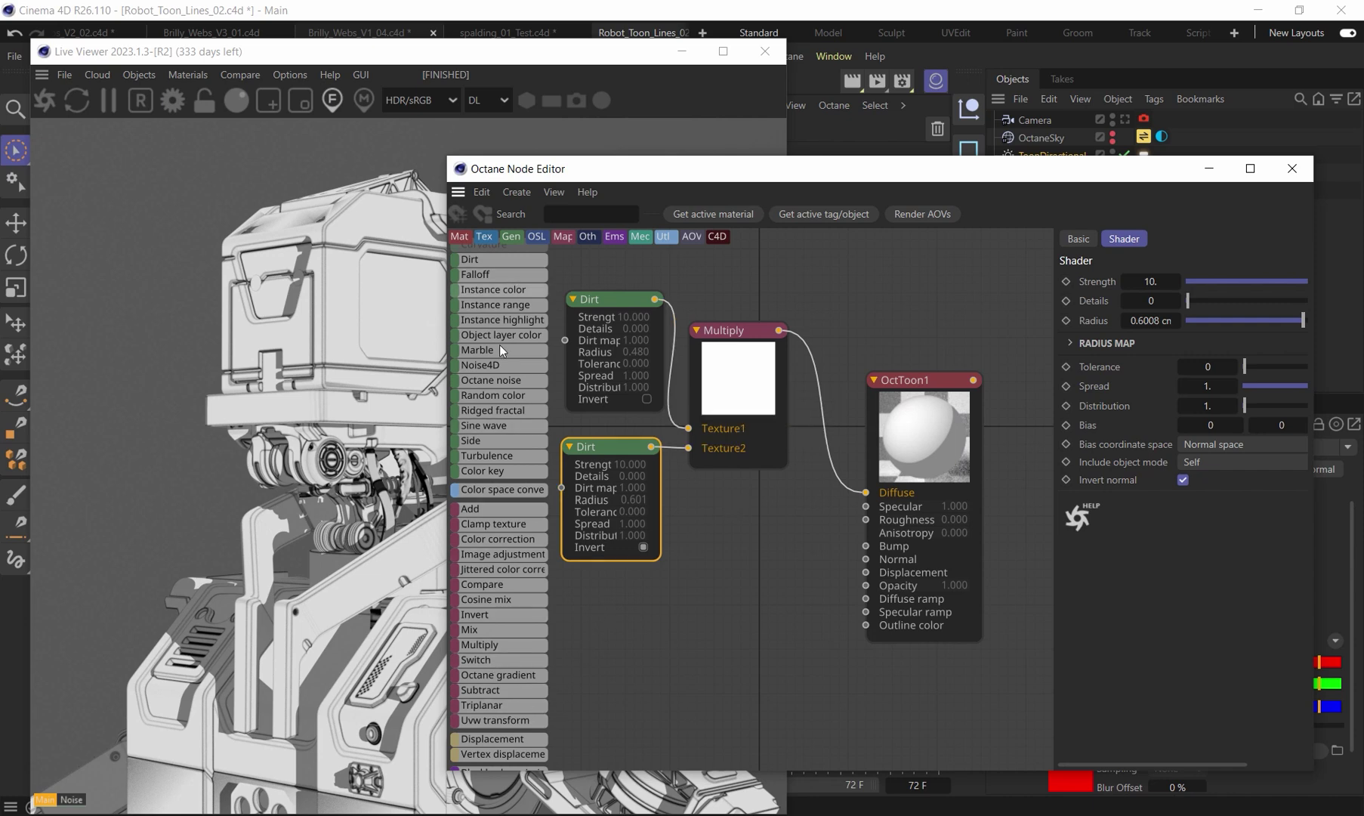
# - Add an Octane Noise node to the graph and place it above the Dirt and Multiply nodes
pyautogui.moveTo(697, 609); pyautogui.dragTo(703, 607)
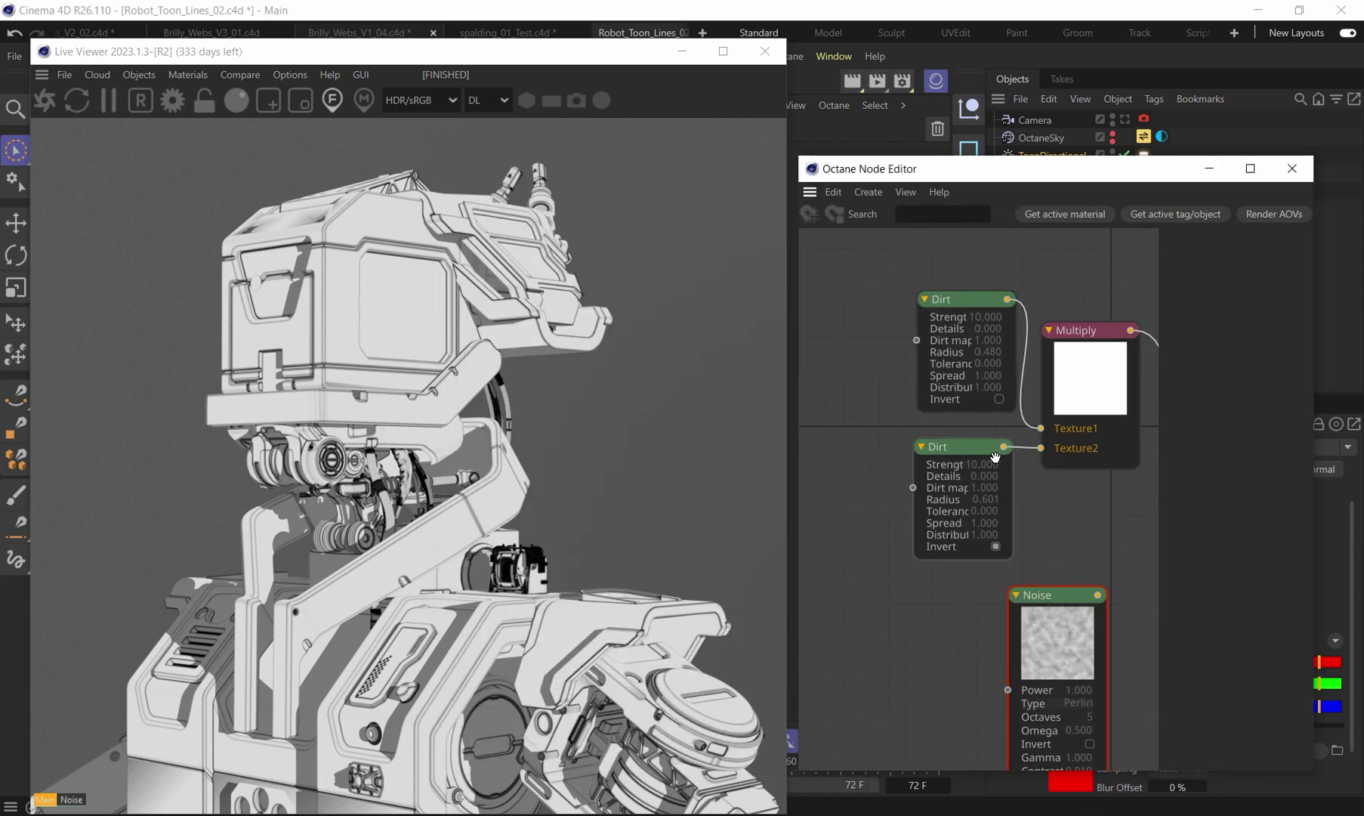
pyautogui.moveTo(1065, 503); pyautogui.dragTo(977, 454, button='middle')
pyautogui.scroll(-1, 978, 456)
pyautogui.moveTo(979, 519); pyautogui.dragTo(950, 528, button='middle')
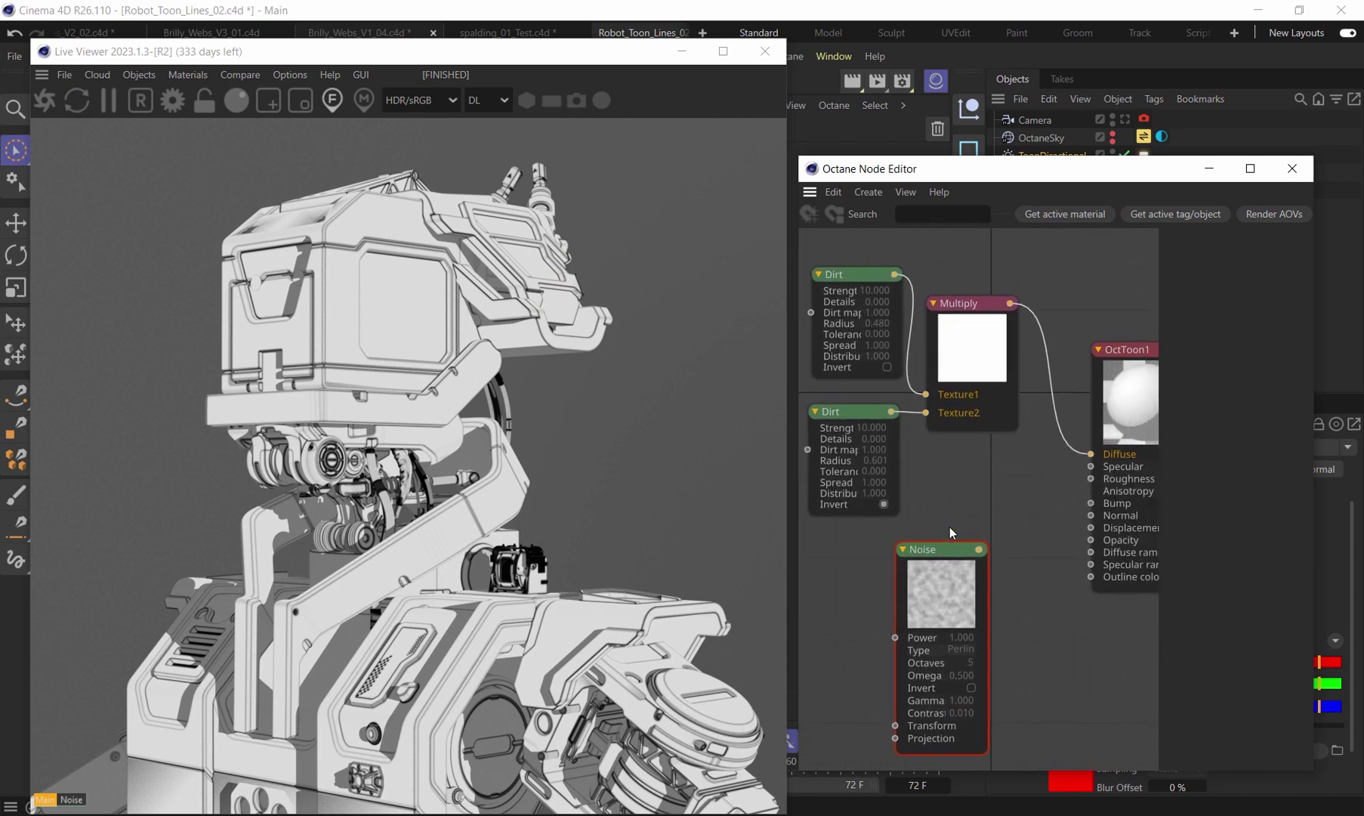
pyautogui.scroll(-3, 936, 519)
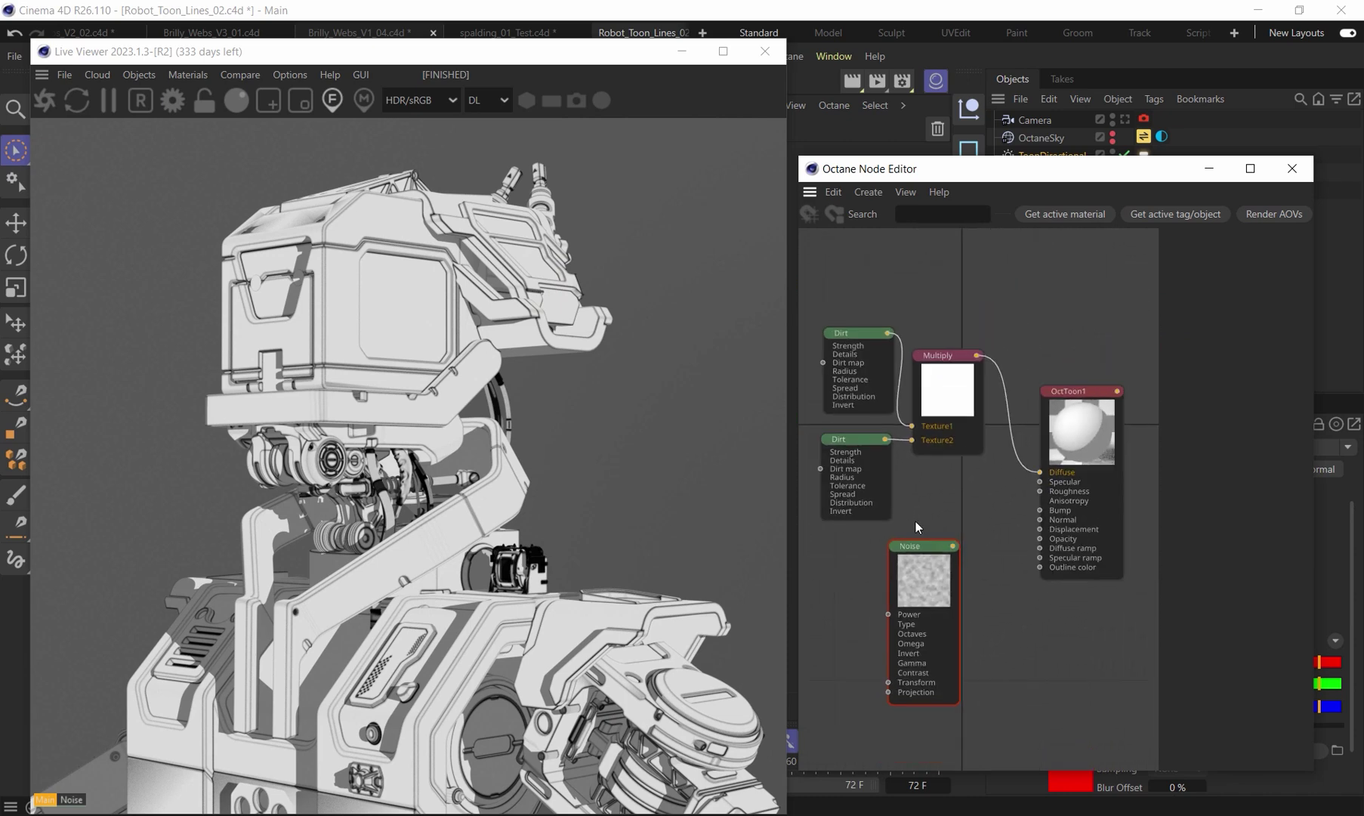
pyautogui.moveTo(922, 599); pyautogui.dragTo(930, 247)
pyautogui.moveTo(888, 425); pyautogui.dragTo(949, 404, button='middle')
# - Insert an Add node between Multiply and OctToon1's Diffuse input, with the Multiply output feeding the Add node's Texture2
pyautogui.moveTo(832, 524)
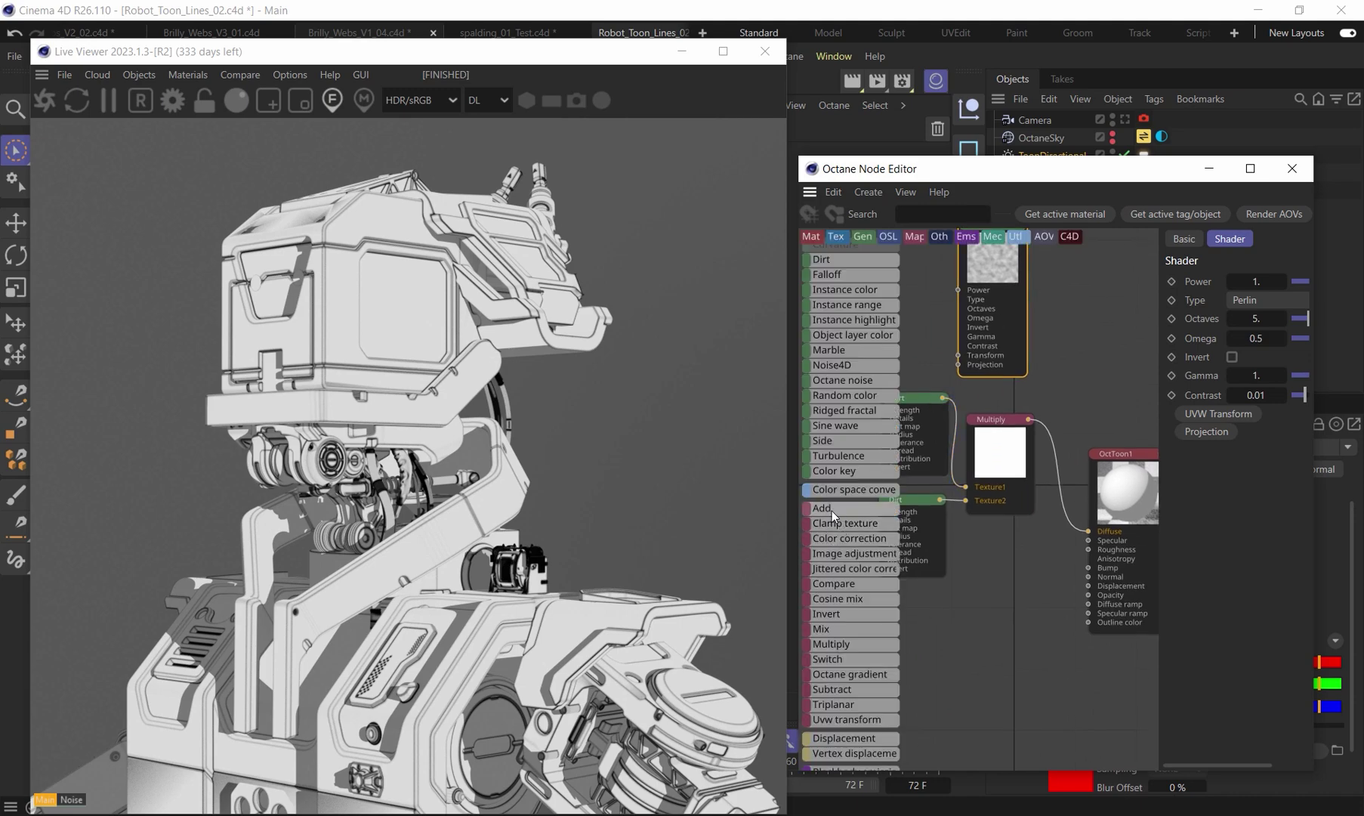
pyautogui.moveTo(825, 507); pyautogui.dragTo(1050, 375)
pyautogui.moveTo(1057, 428); pyautogui.dragTo(1053, 436)
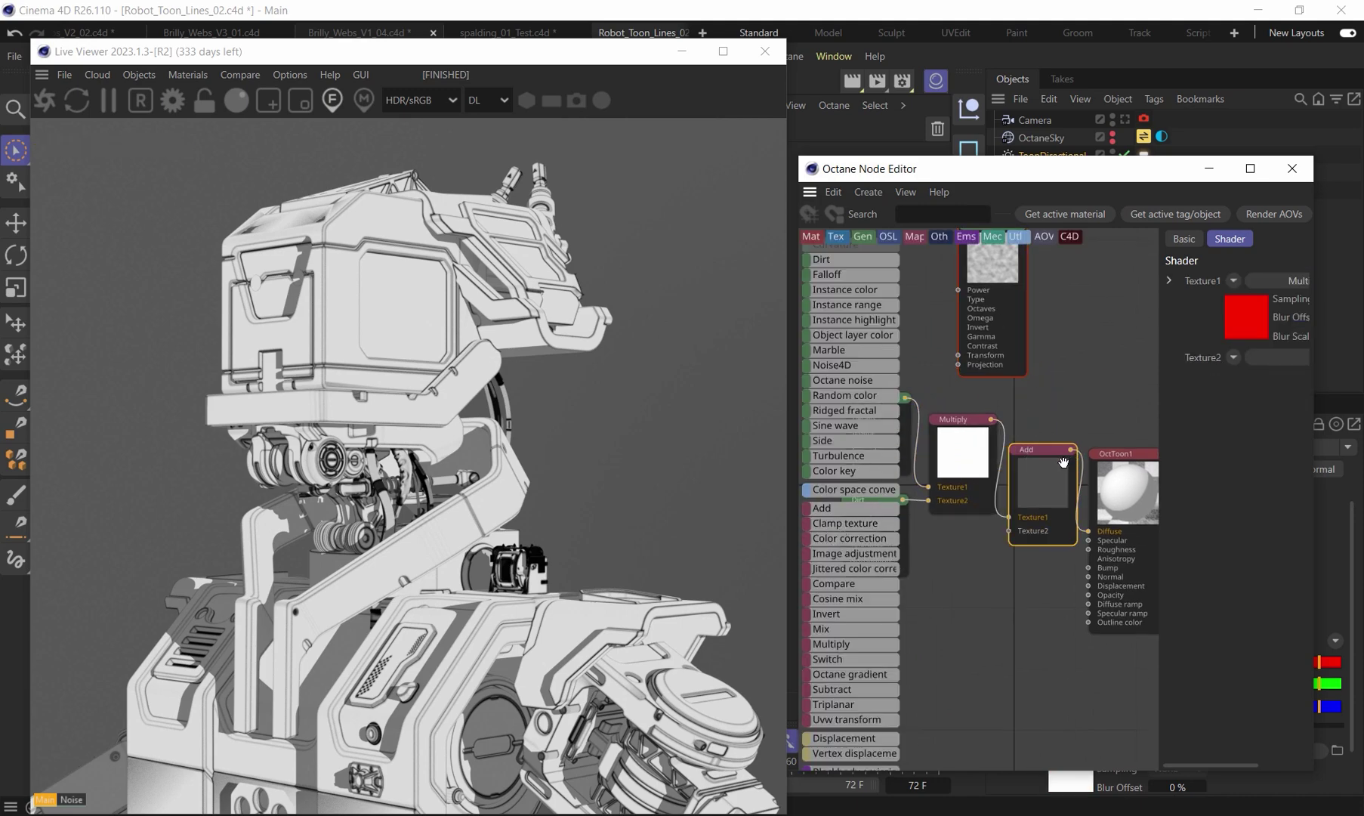
pyautogui.click(967, 423)
pyautogui.moveTo(1009, 516); pyautogui.dragTo(1010, 531)
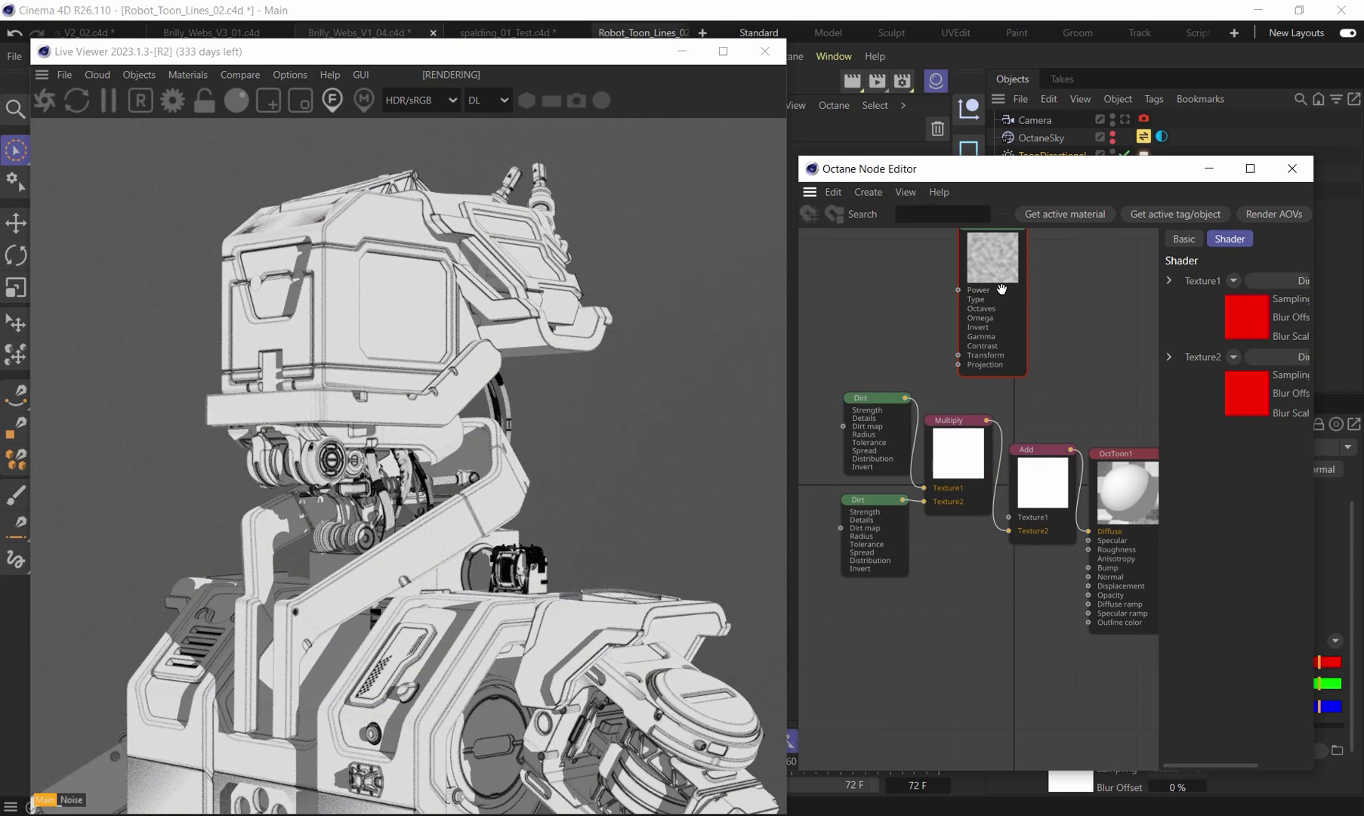
# - Connect the Noise node to the Add node's Texture1 and group the Dirt, Multiply and Noise nodes neatly around it
pyautogui.moveTo(999, 289); pyautogui.dragTo(961, 309)
pyautogui.moveTo(984, 245); pyautogui.dragTo(1011, 517)
pyautogui.moveTo(868, 383); pyautogui.dragTo(926, 559)
pyautogui.click(942, 500)
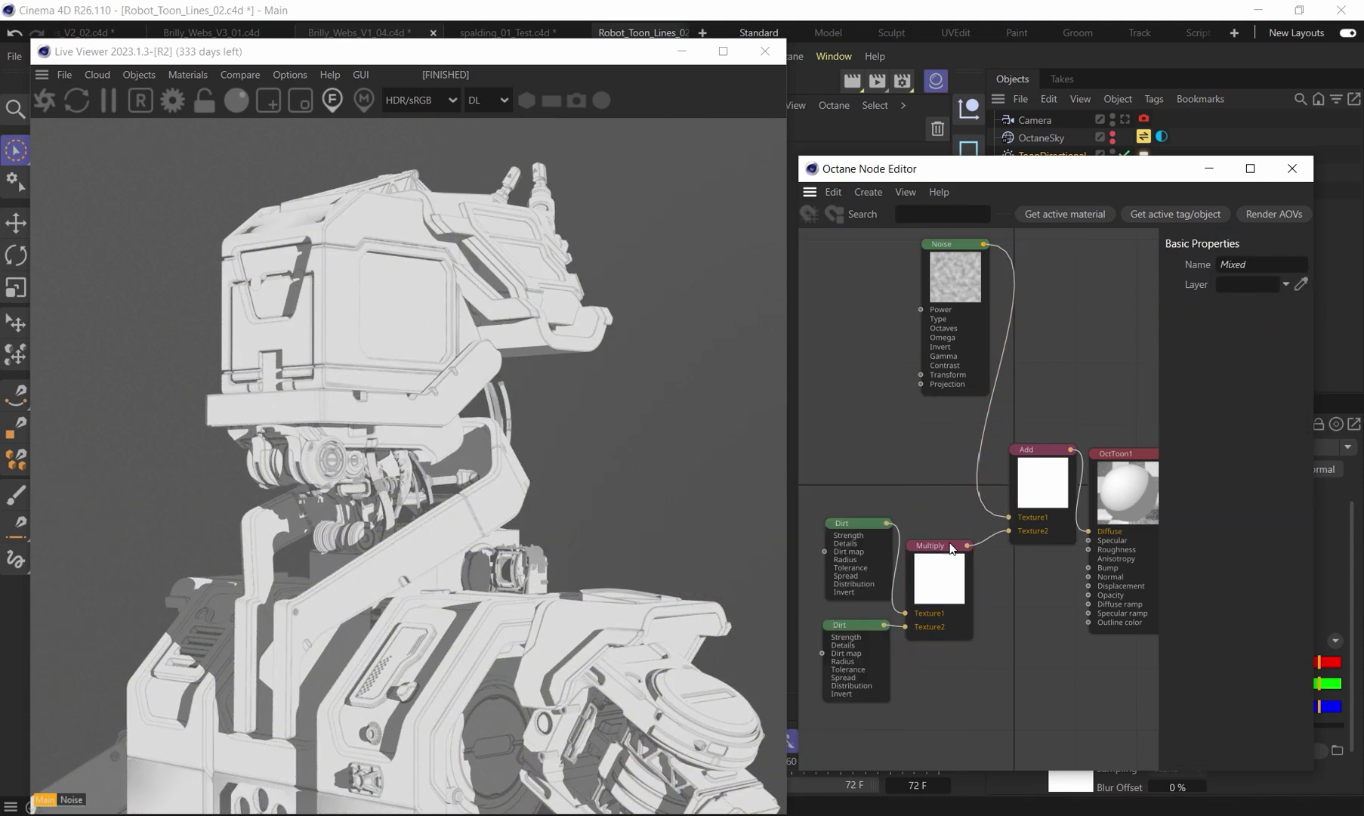
pyautogui.moveTo(938, 557); pyautogui.dragTo(973, 544, button='middle')
pyautogui.moveTo(900, 533); pyautogui.dragTo(896, 546)
pyautogui.moveTo(892, 623); pyautogui.dragTo(889, 620)
pyautogui.moveTo(982, 255); pyautogui.dragTo(965, 379)
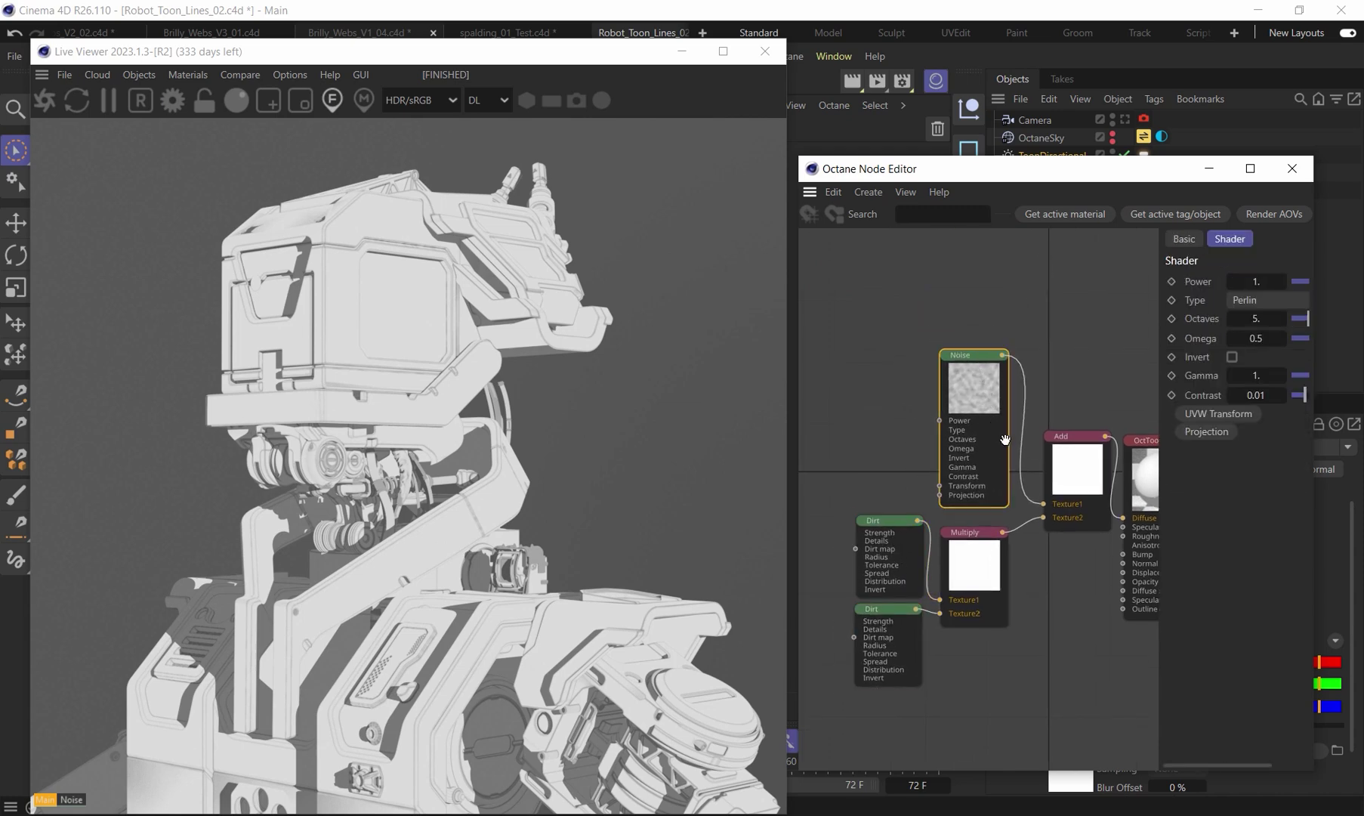
# - Set the Noise node's contrast to about 2.39 and examine the lines on the robot's head up close
pyautogui.moveTo(1005, 458); pyautogui.dragTo(971, 426, button='middle')
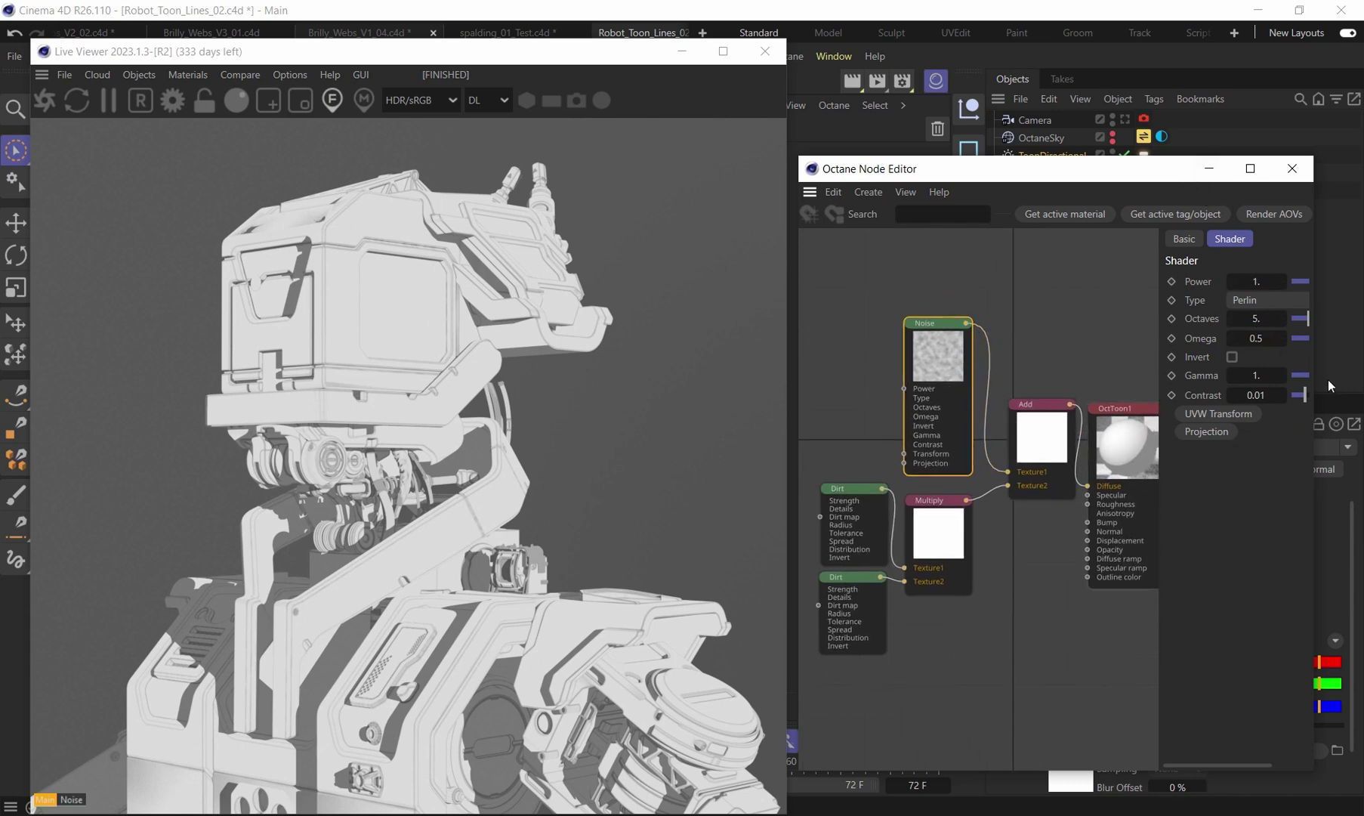
pyautogui.moveTo(1316, 356); pyautogui.dragTo(1349, 357)
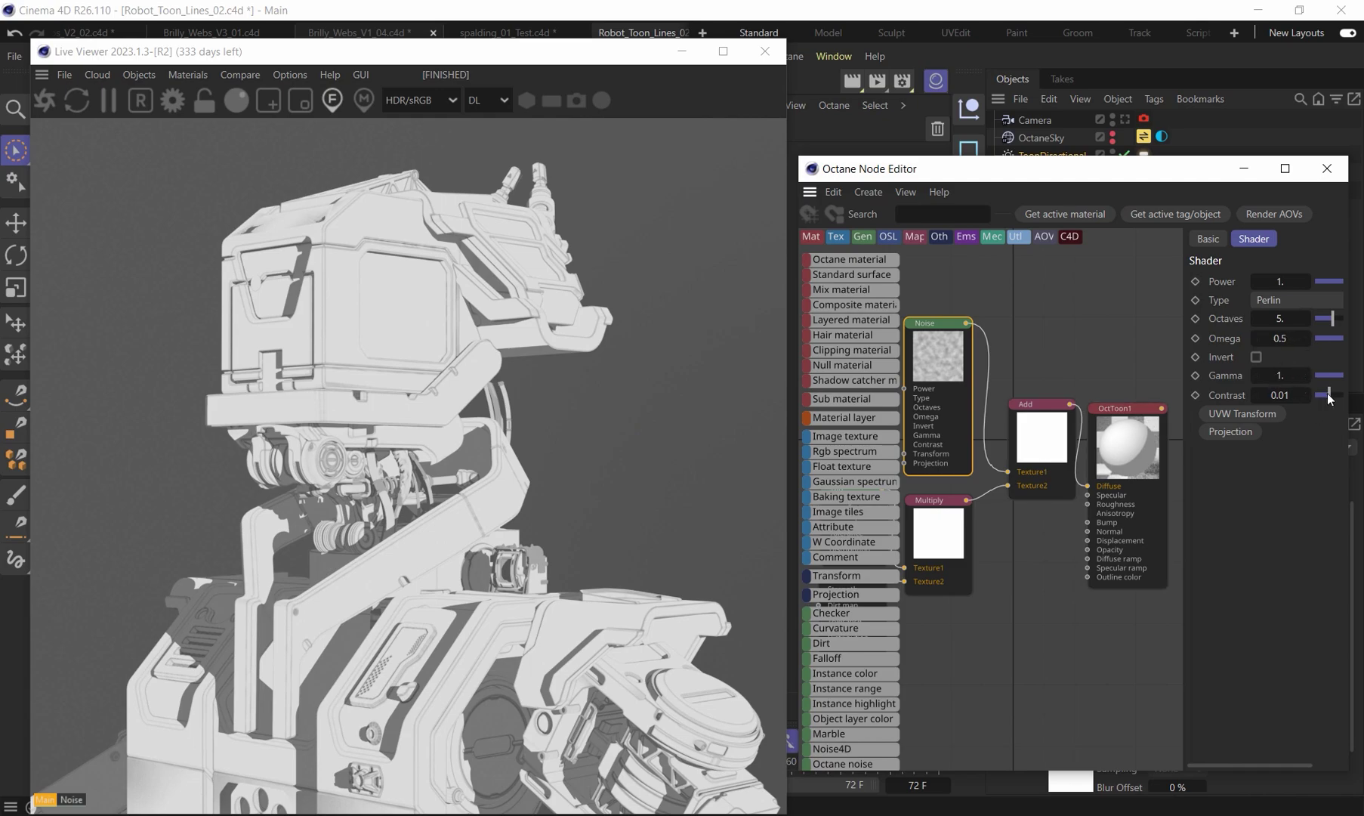
pyautogui.moveTo(1330, 398); pyautogui.dragTo(1342, 396)
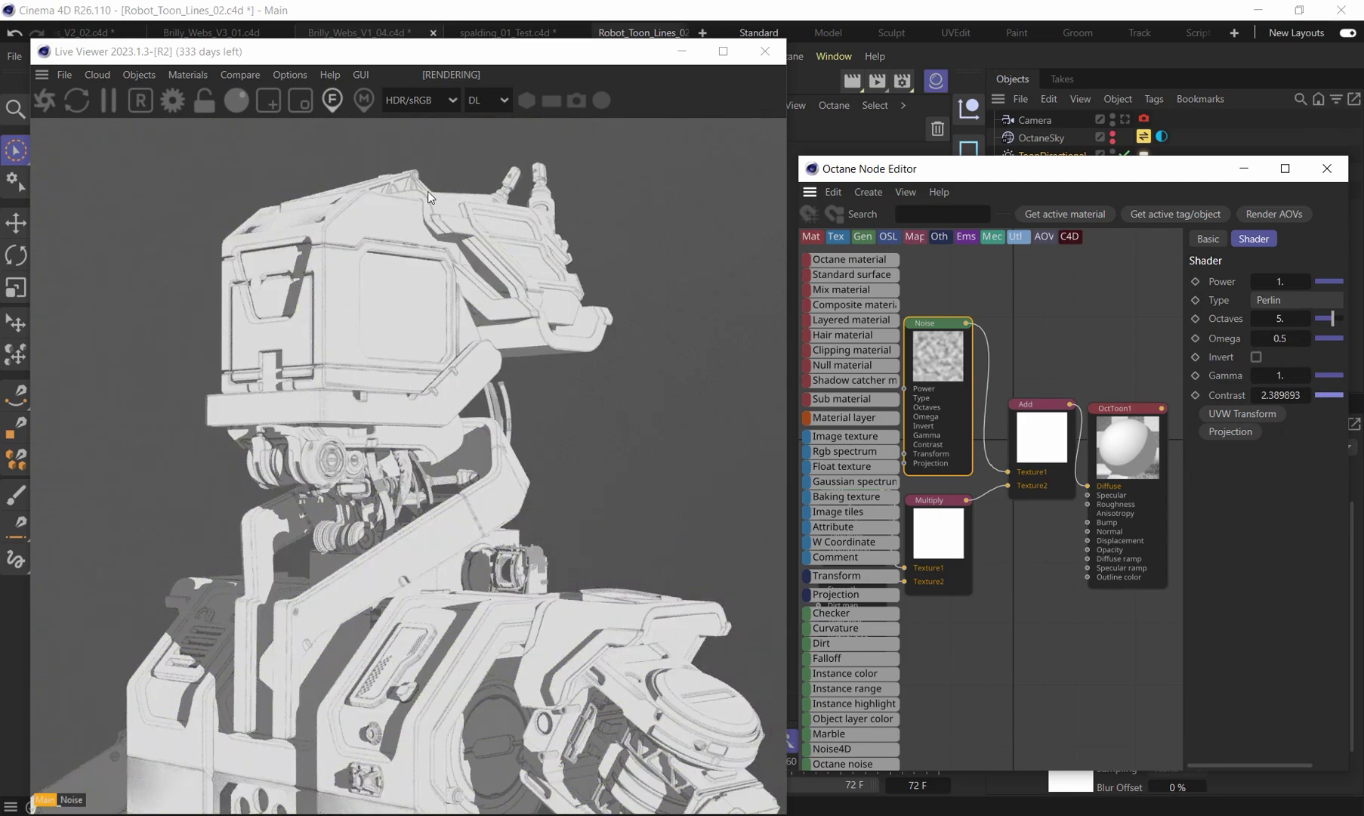
pyautogui.click(1125, 120)
pyautogui.moveTo(316, 54); pyautogui.dragTo(770, 81)
pyautogui.scroll(5, 380, 363)
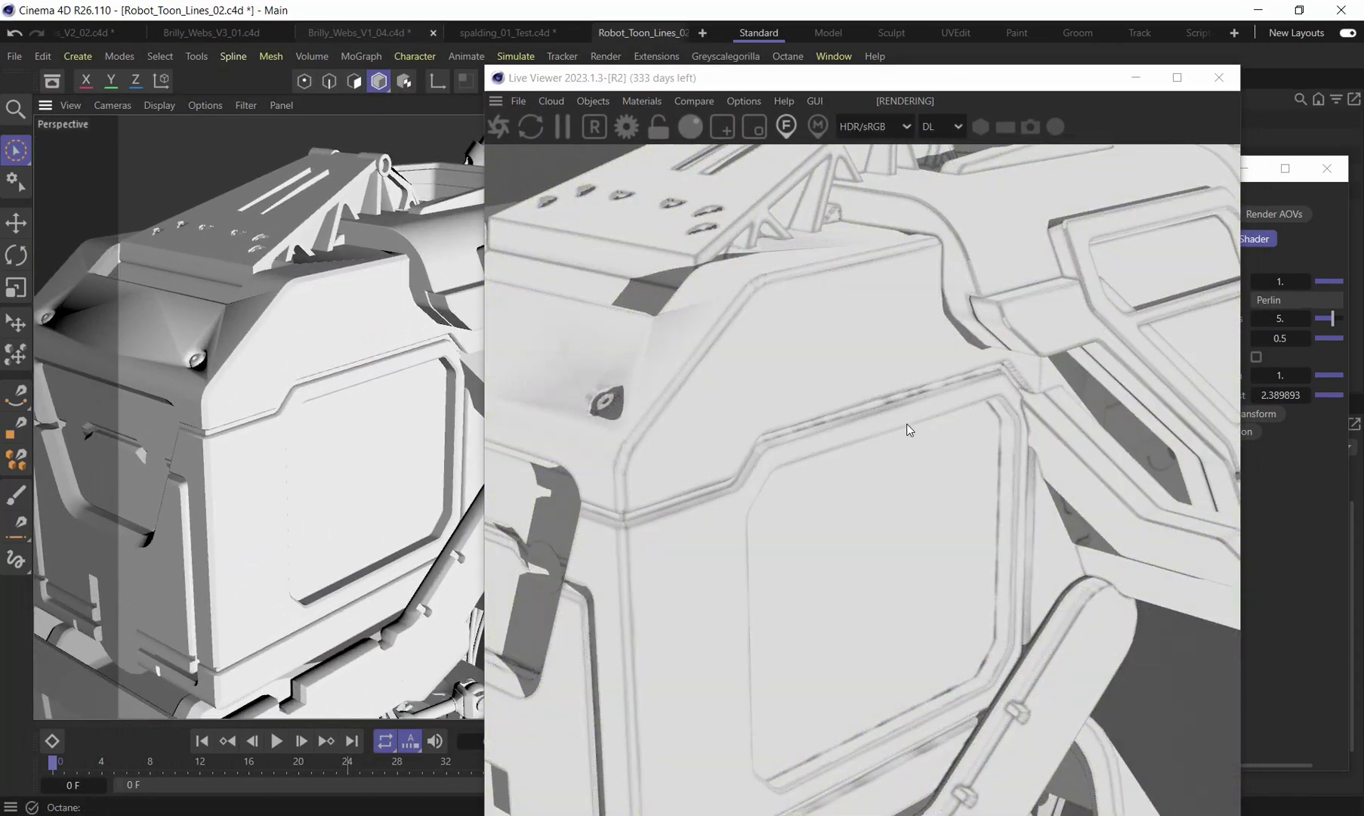
# - Set the Noise node's contrast to about 17.79, octaves to 7 and omega to 1
pyautogui.keyDown('alt'); pyautogui.moveTo(233, 504); pyautogui.dragTo(298, 397); pyautogui.keyUp('alt')
pyautogui.moveTo(808, 85); pyautogui.dragTo(339, 72)
pyautogui.click(921, 178)
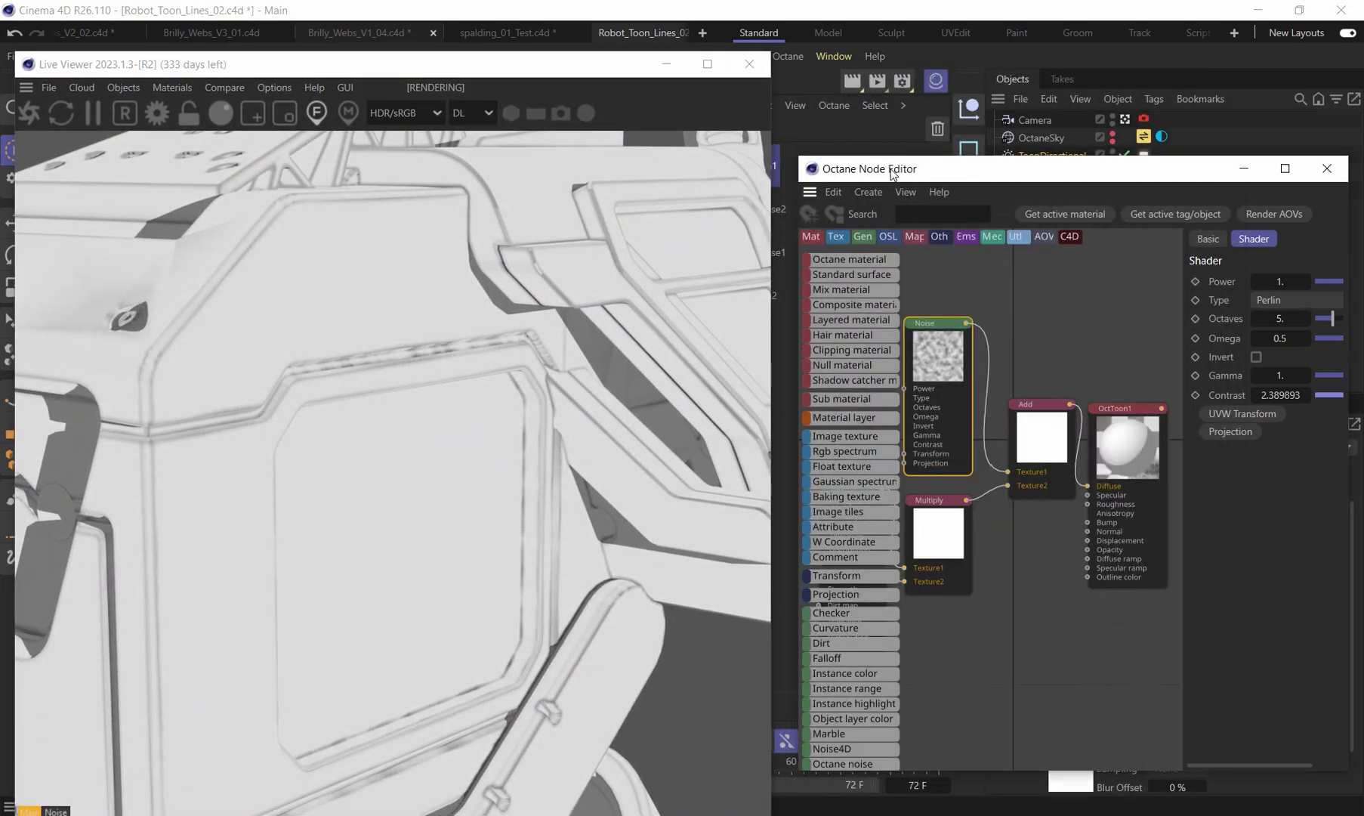
pyautogui.moveTo(892, 175); pyautogui.dragTo(787, 156)
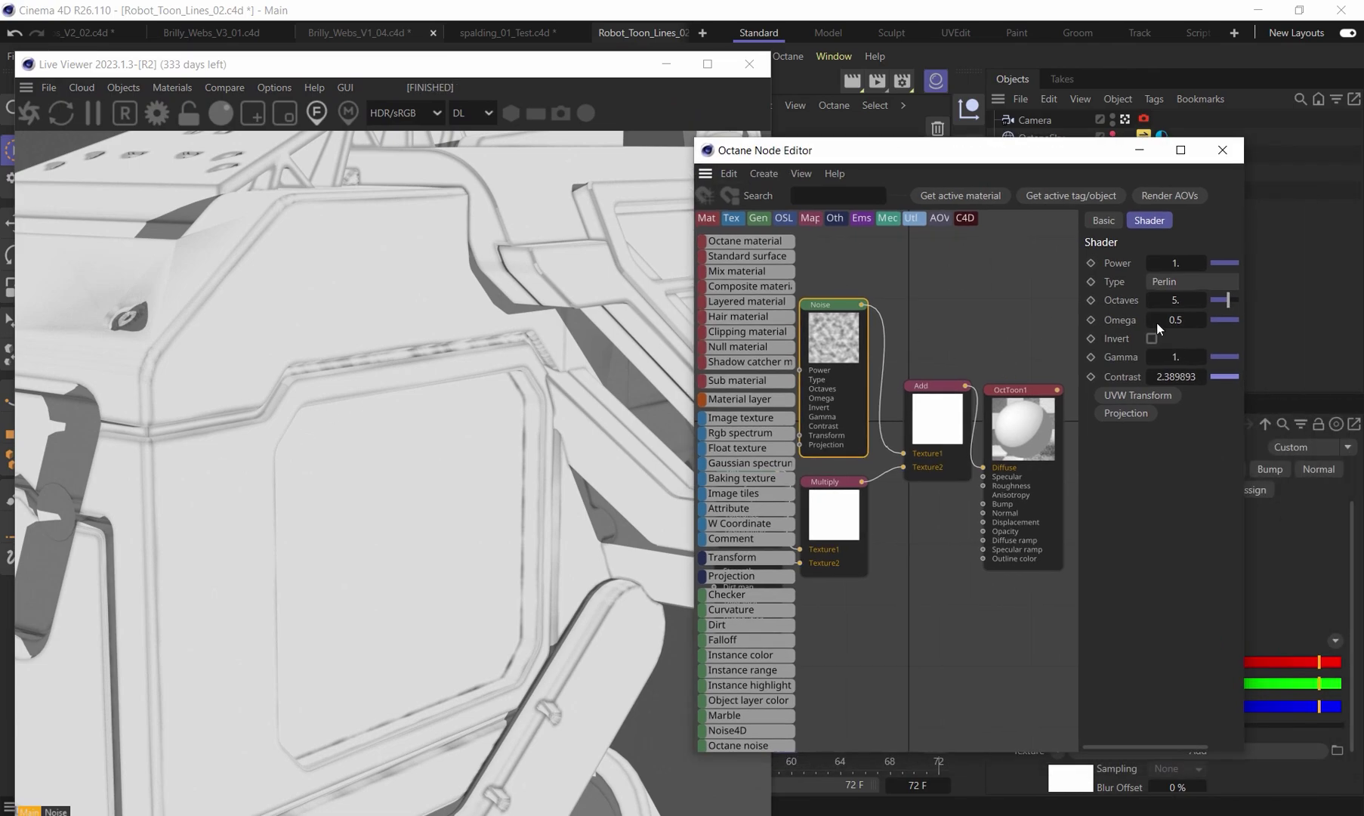
pyautogui.moveTo(1158, 382); pyautogui.dragTo(1254, 377)
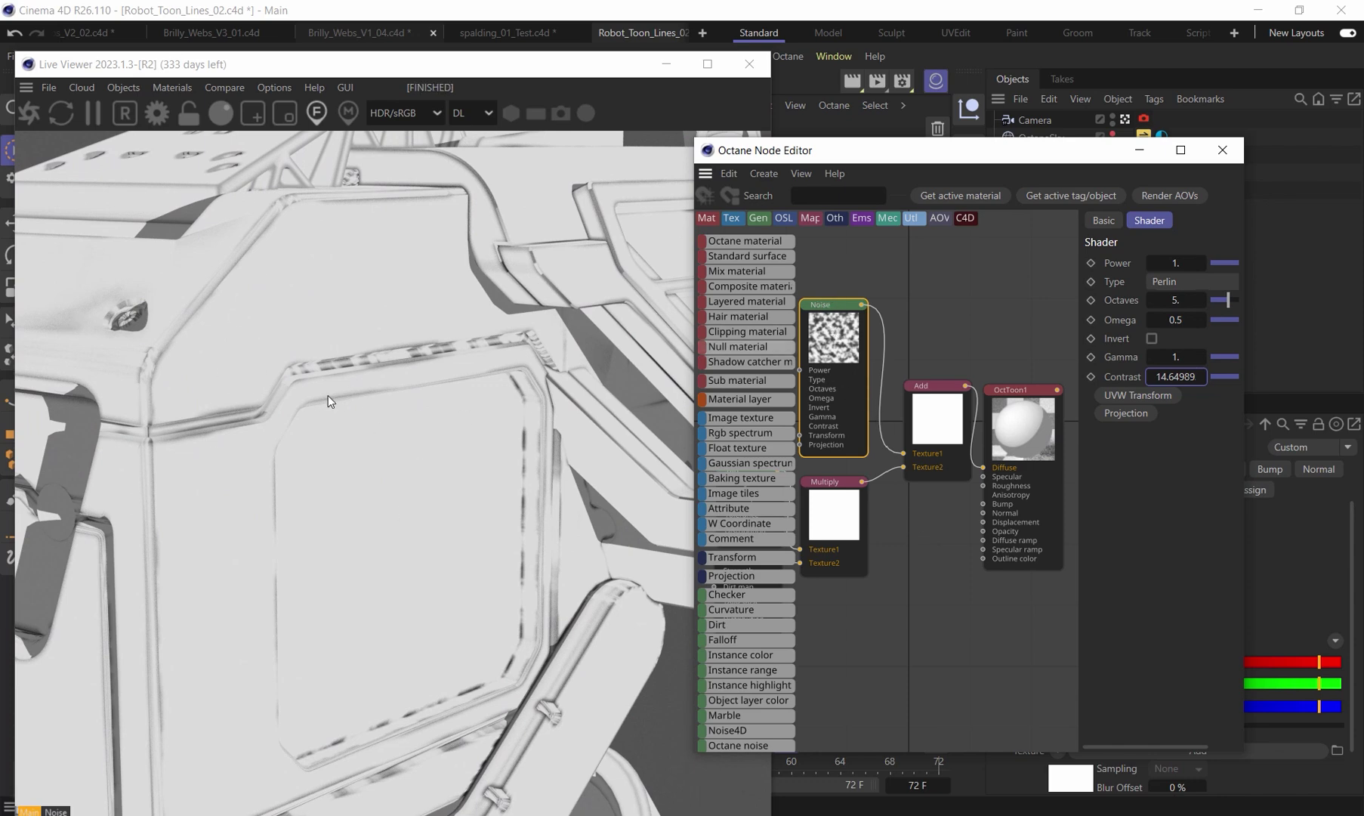
pyautogui.moveTo(1161, 377); pyautogui.dragTo(1202, 376)
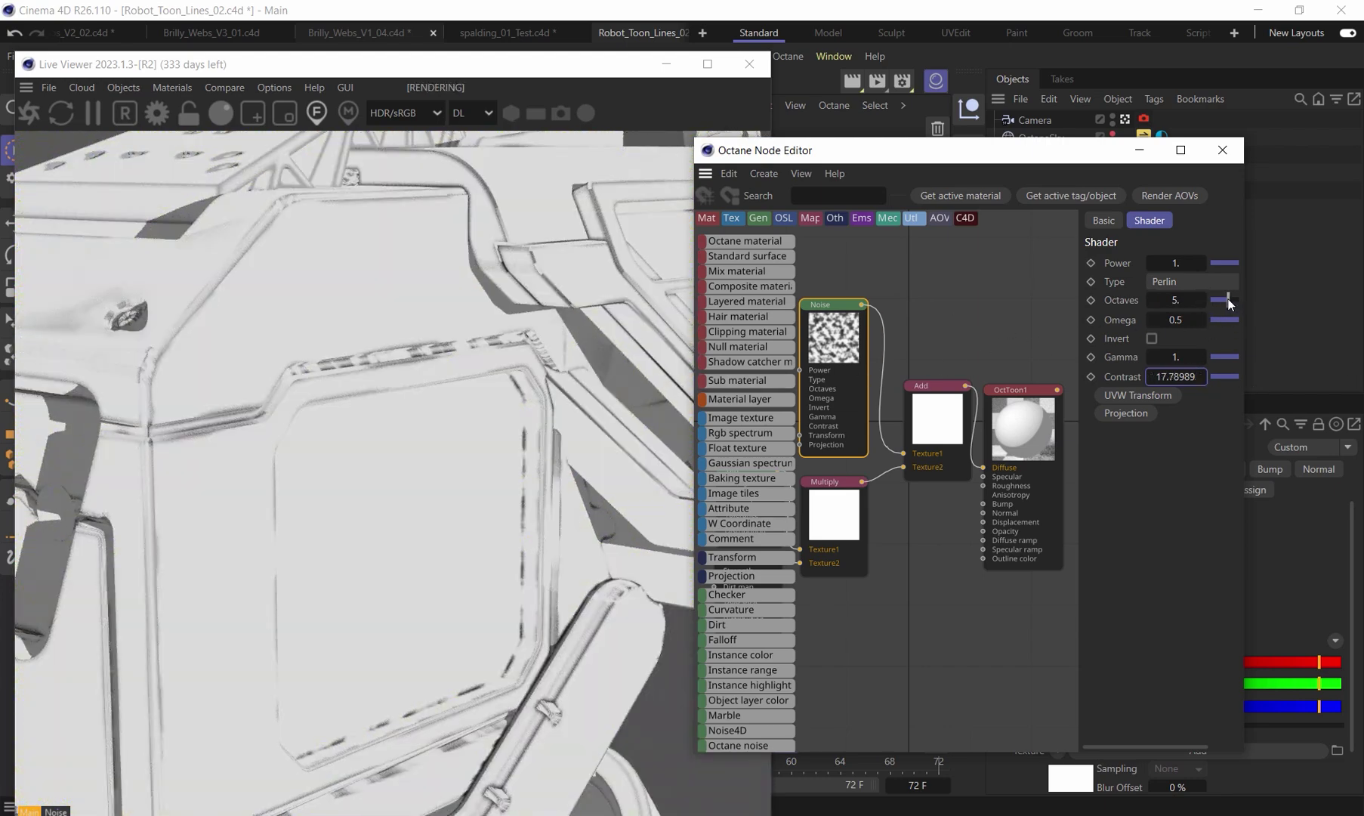
pyautogui.moveTo(1228, 300); pyautogui.dragTo(1341, 327)
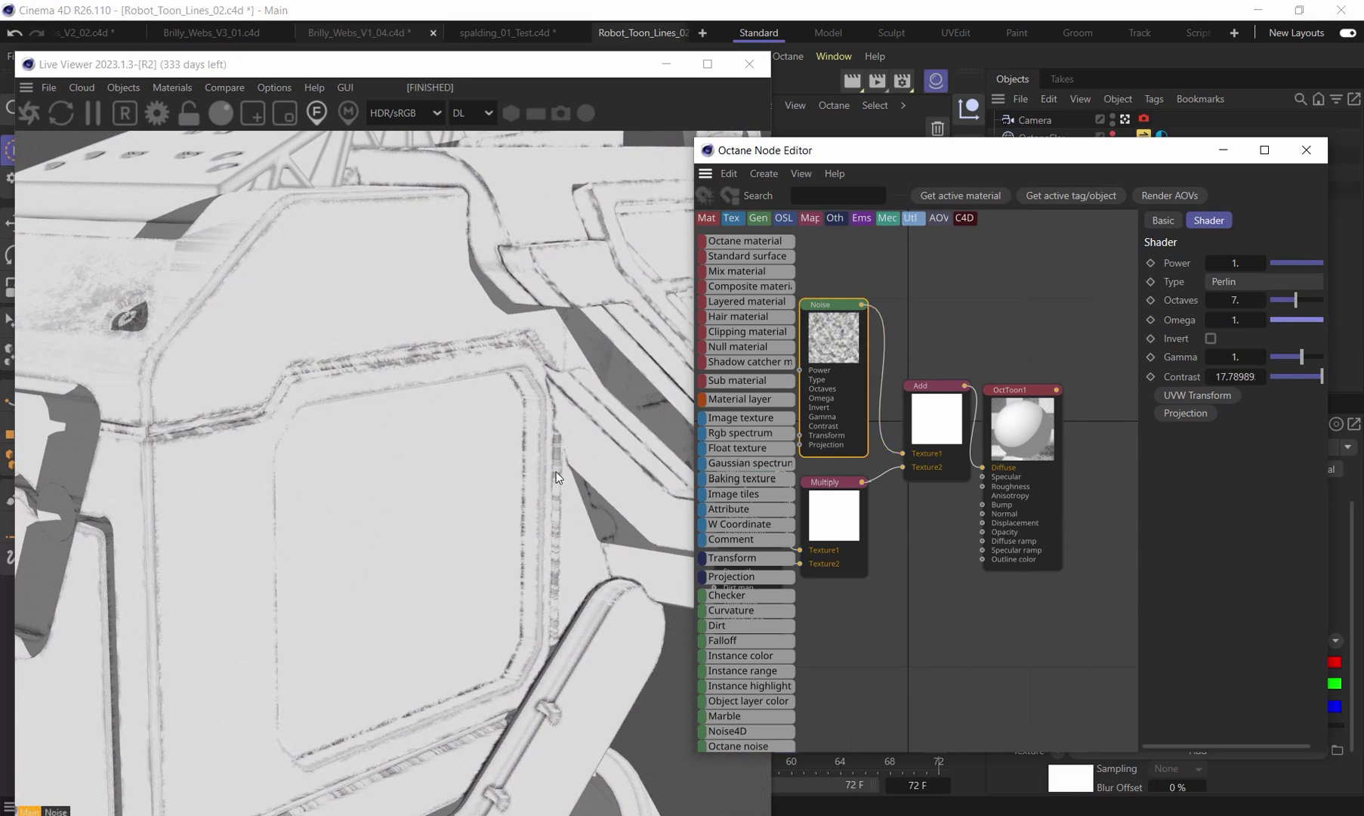
# - Add a Texture Projection node to the Noise node, place it beside the Noise node, and set its projection to Box
pyautogui.rightClick(832, 330)
pyautogui.moveTo(892, 408)
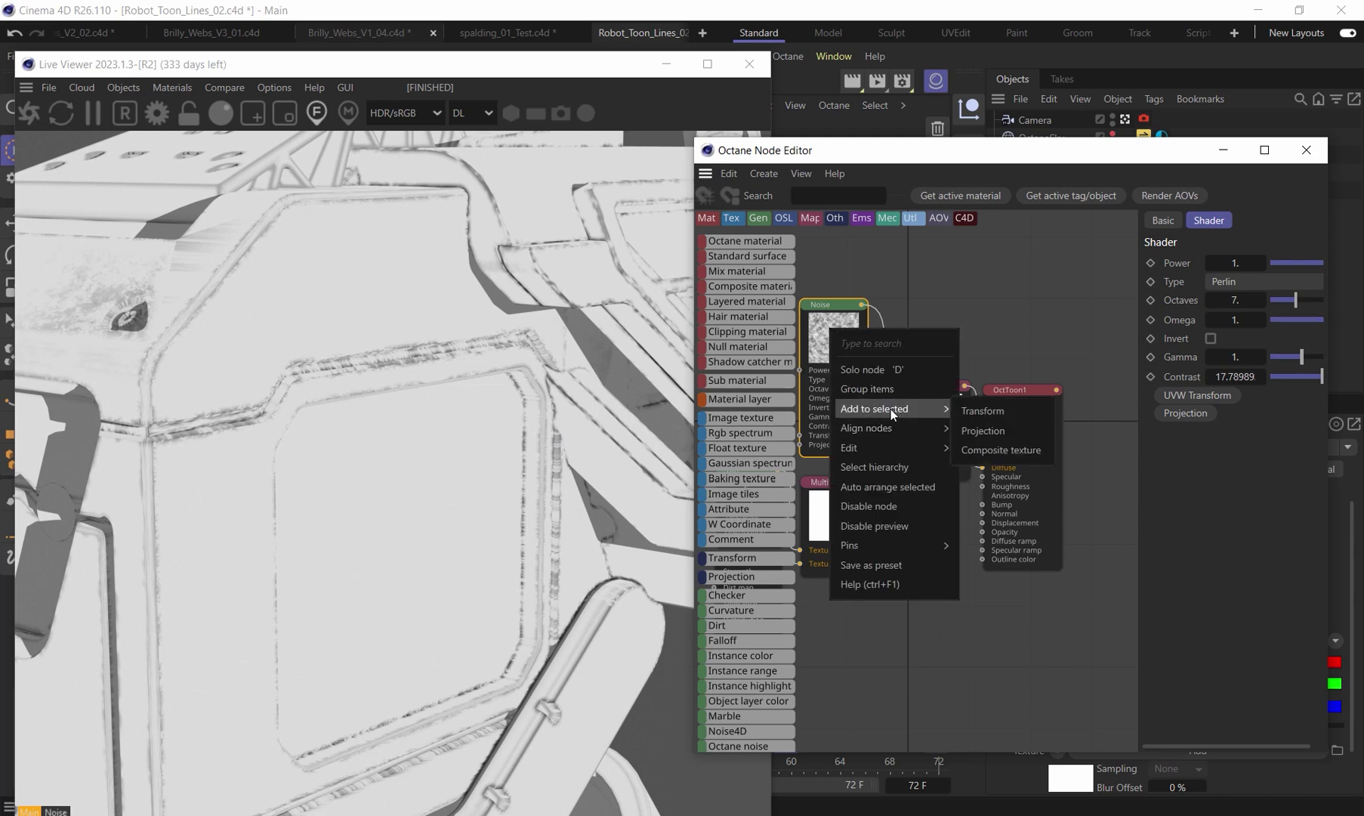
pyautogui.click(991, 434)
pyautogui.click(705, 173)
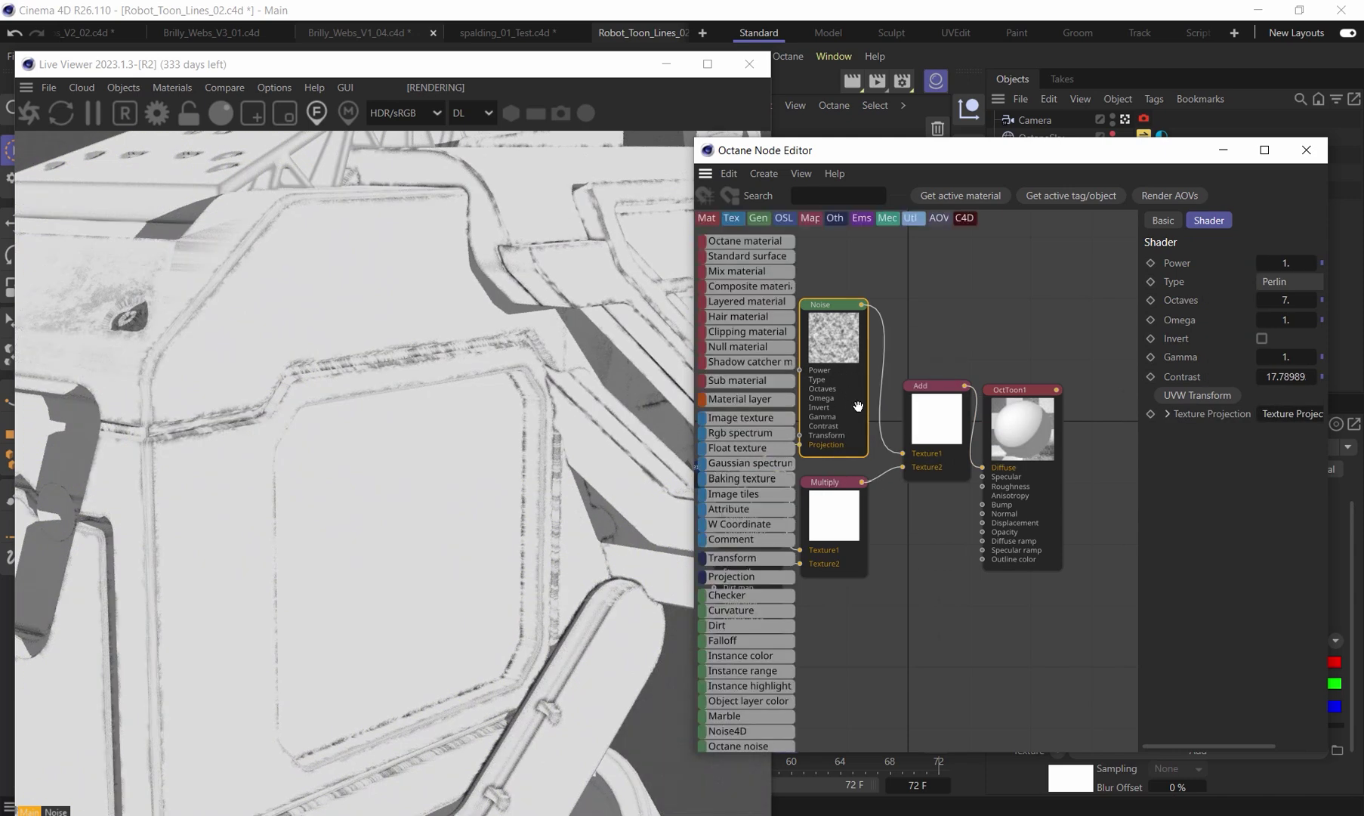
pyautogui.moveTo(850, 398); pyautogui.dragTo(979, 372, button='middle')
pyautogui.moveTo(838, 439); pyautogui.dragTo(857, 394)
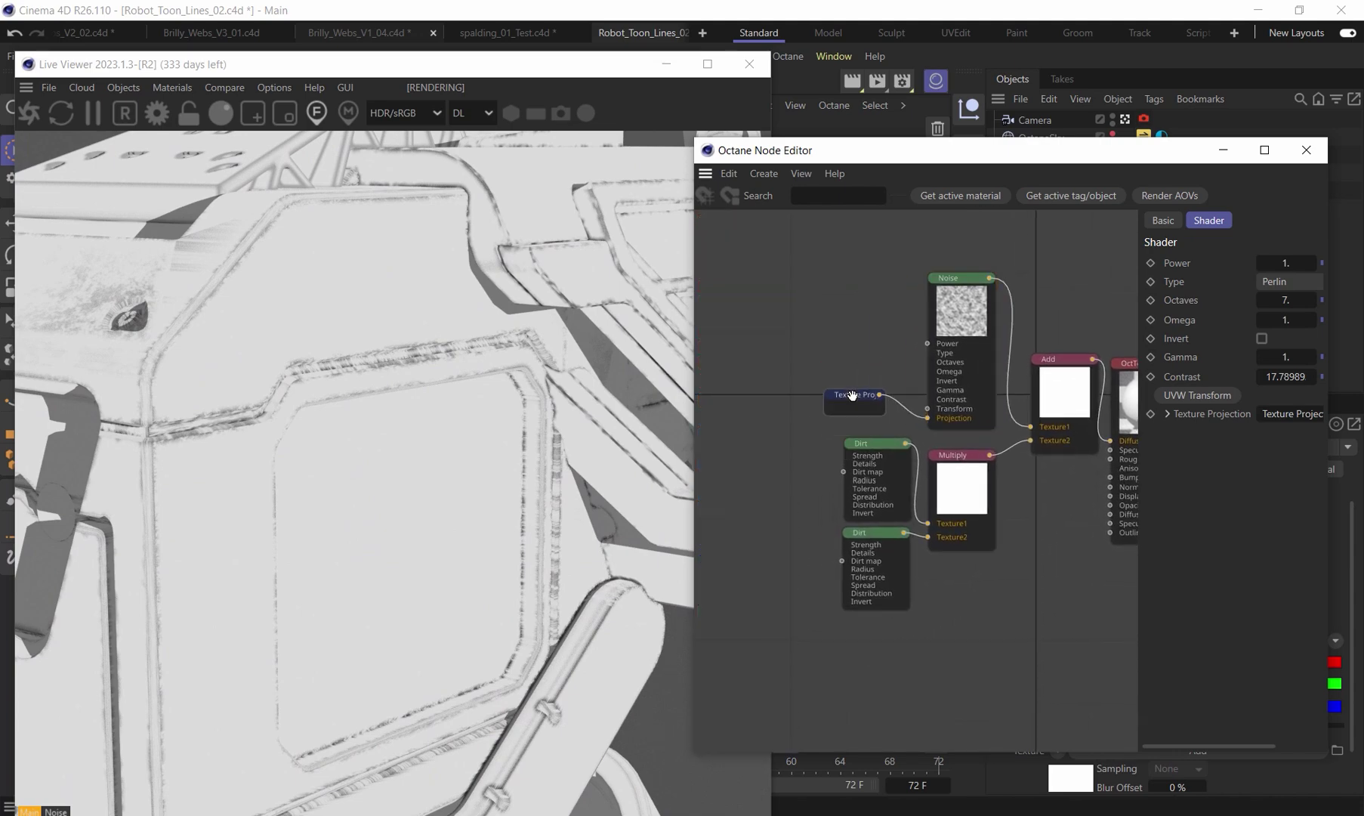
pyautogui.click(1278, 261)
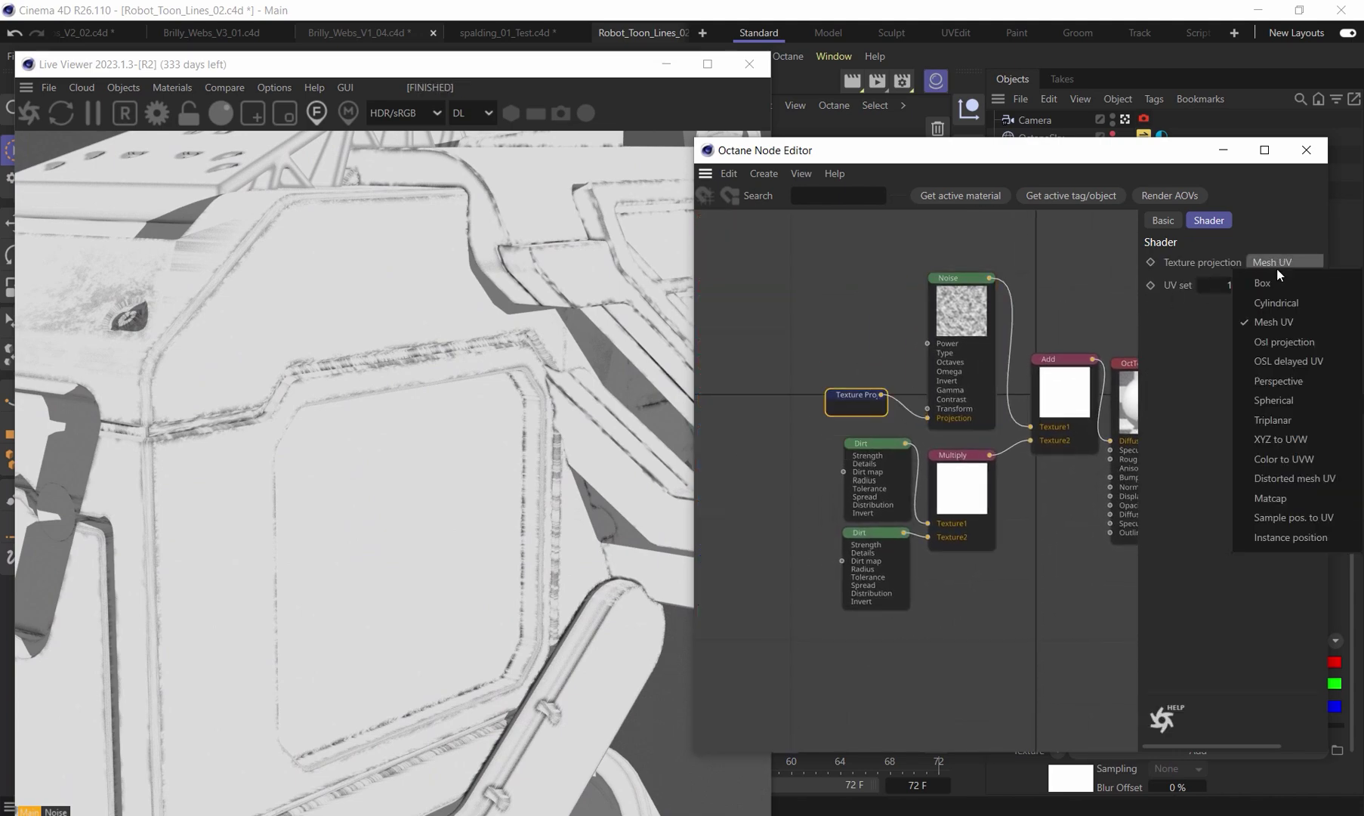
pyautogui.click(1274, 281)
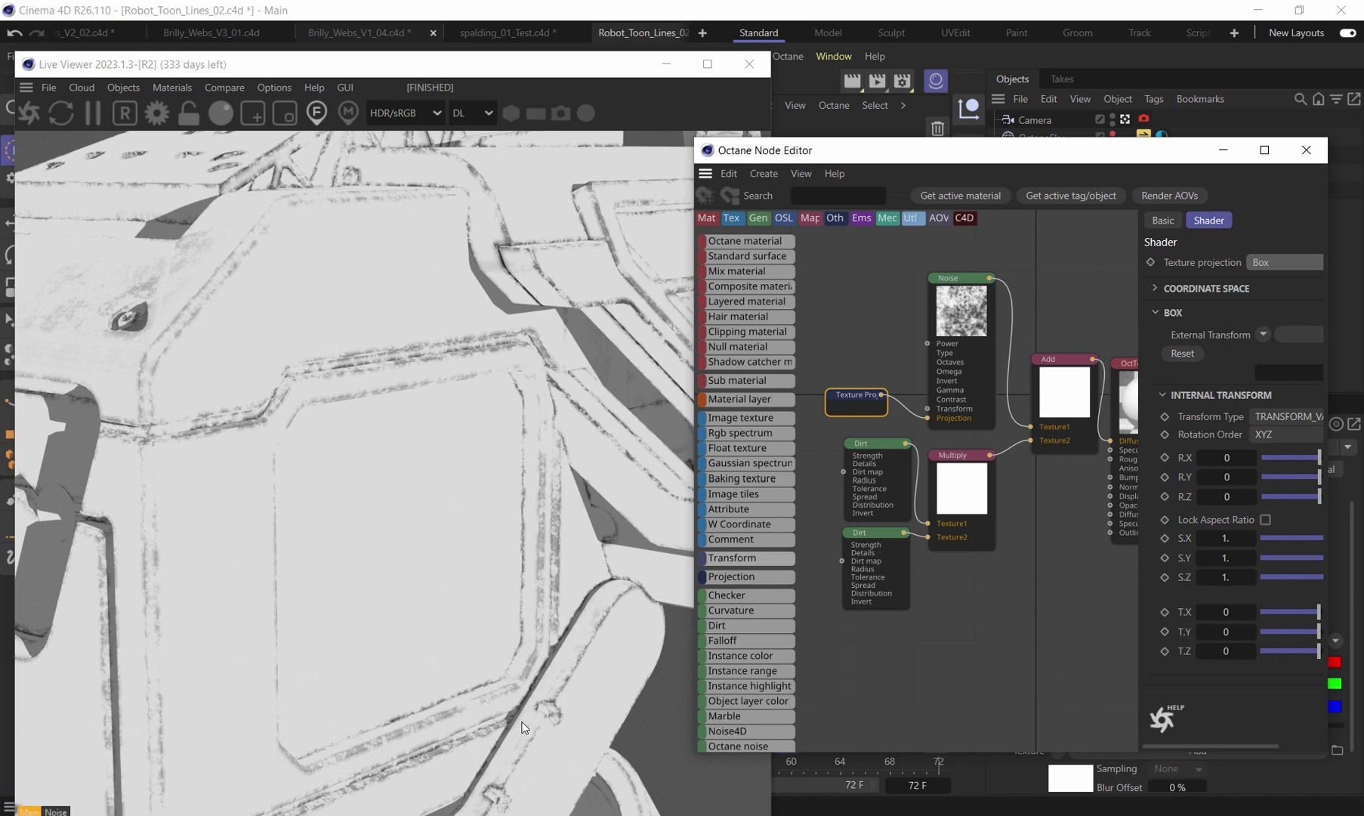
# - Examine the broken-up lines across the robot's head, neck and upper body from farther away
pyautogui.moveTo(491, 70); pyautogui.dragTo(872, 63)
pyautogui.keyDown('alt'); pyautogui.moveTo(304, 371); pyautogui.dragTo(285, 412, button='right'); pyautogui.keyUp('alt')
pyautogui.keyDown('alt'); pyautogui.moveTo(285, 412); pyautogui.dragTo(293, 365); pyautogui.keyUp('alt')
pyautogui.keyDown('alt'); pyautogui.moveTo(295, 365); pyautogui.dragTo(330, 352, button='right'); pyautogui.keyUp('alt')
pyautogui.moveTo(330, 358)
pyautogui.keyDown('alt'); pyautogui.mouseDown()
pyautogui.moveTo(302, 355)
pyautogui.moveTo(303, 326)
pyautogui.moveTo(297, 419)
pyautogui.moveTo(295, 336)
pyautogui.moveTo(305, 367)
pyautogui.mouseUp(); pyautogui.keyUp('alt')
pyautogui.keyDown('alt'); pyautogui.moveTo(305, 367); pyautogui.dragTo(308, 380, button='middle'); pyautogui.keyUp('alt')
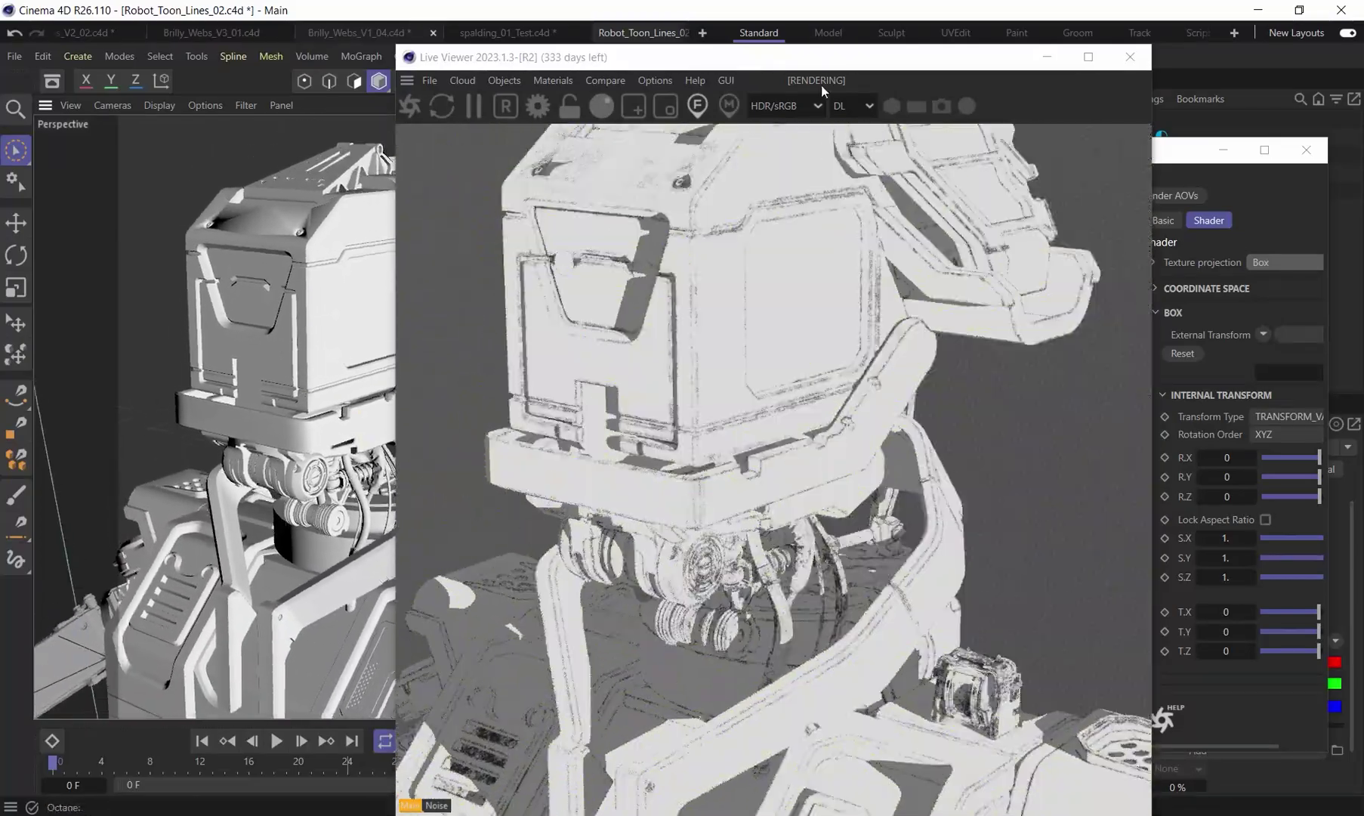
pyautogui.moveTo(763, 61); pyautogui.dragTo(422, 60)
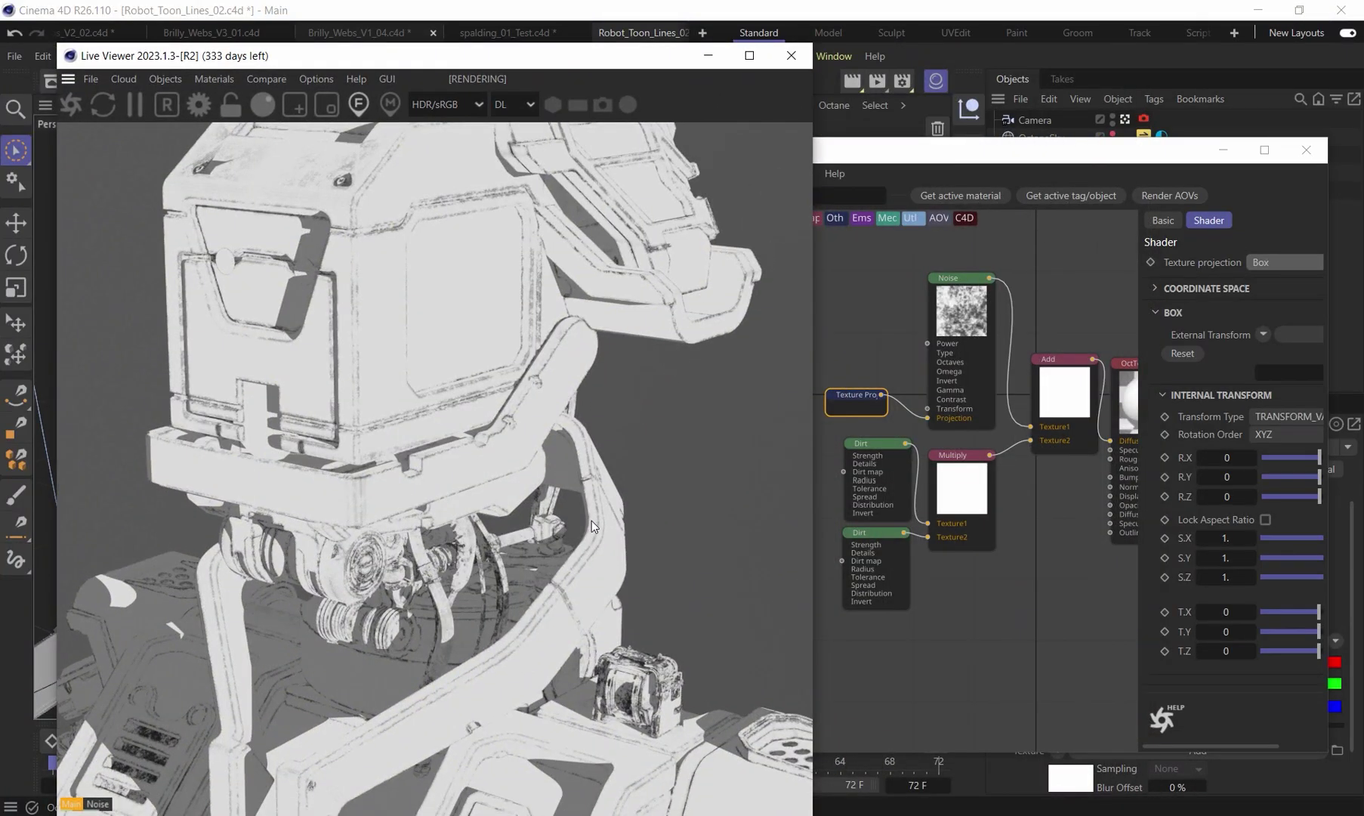